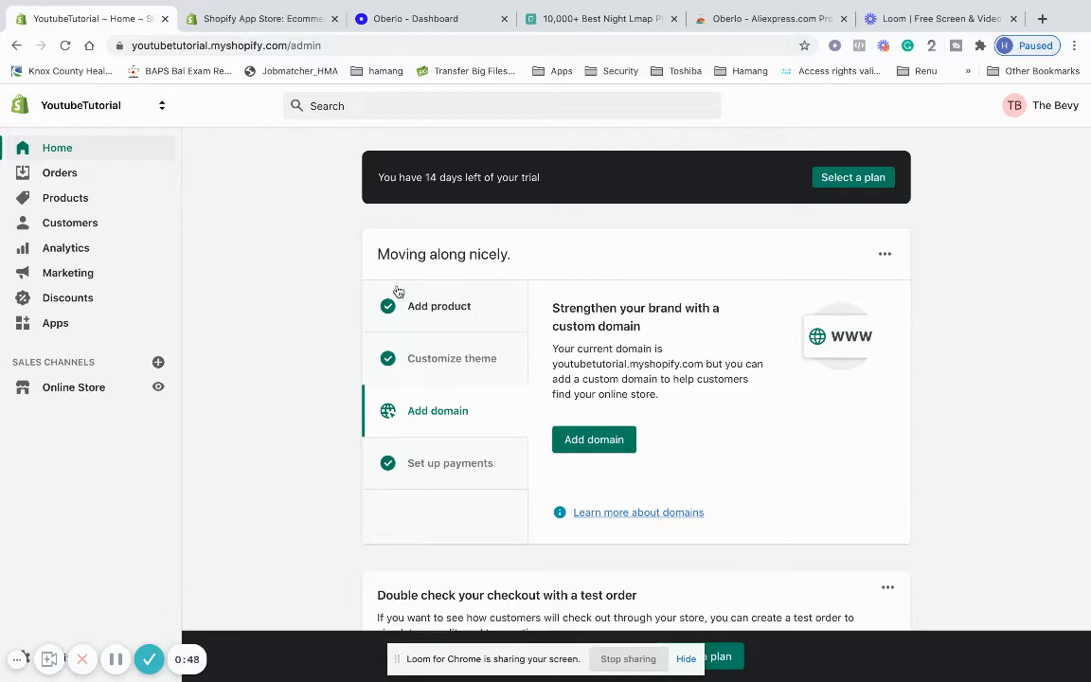
Open the store's Apps page and switch to the Shopify App Store
{"action": "left_click", "coordinate": [91, 325]}
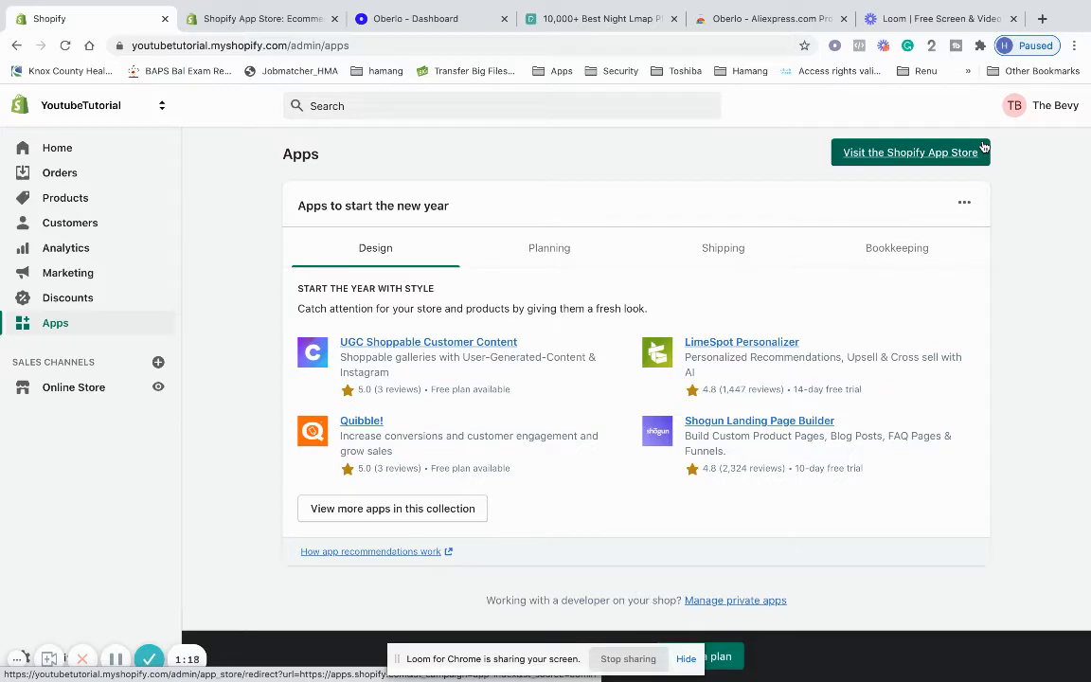
{"action": "left_click", "coordinate": [217, 21]}
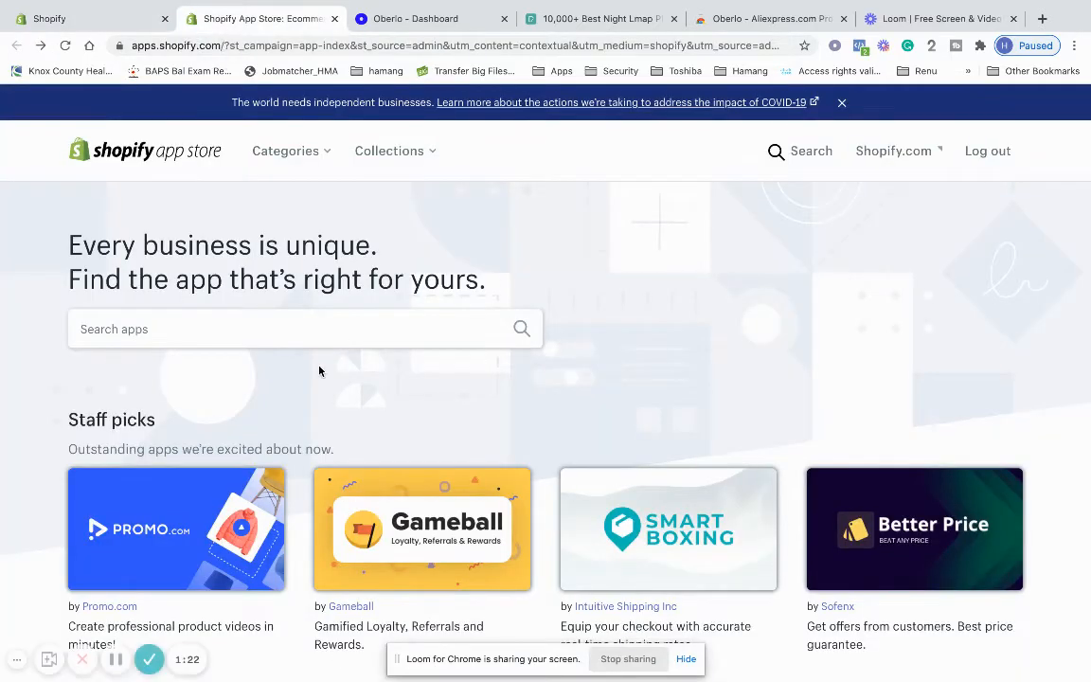
Search the App Store for 'oberlo', open the Oberlo - Dropshipping App listing, then go to the Oberlo dashboard
{"action": "scroll", "coordinate": [319, 370], "scroll_direction": "down", "scroll_amount": 1}
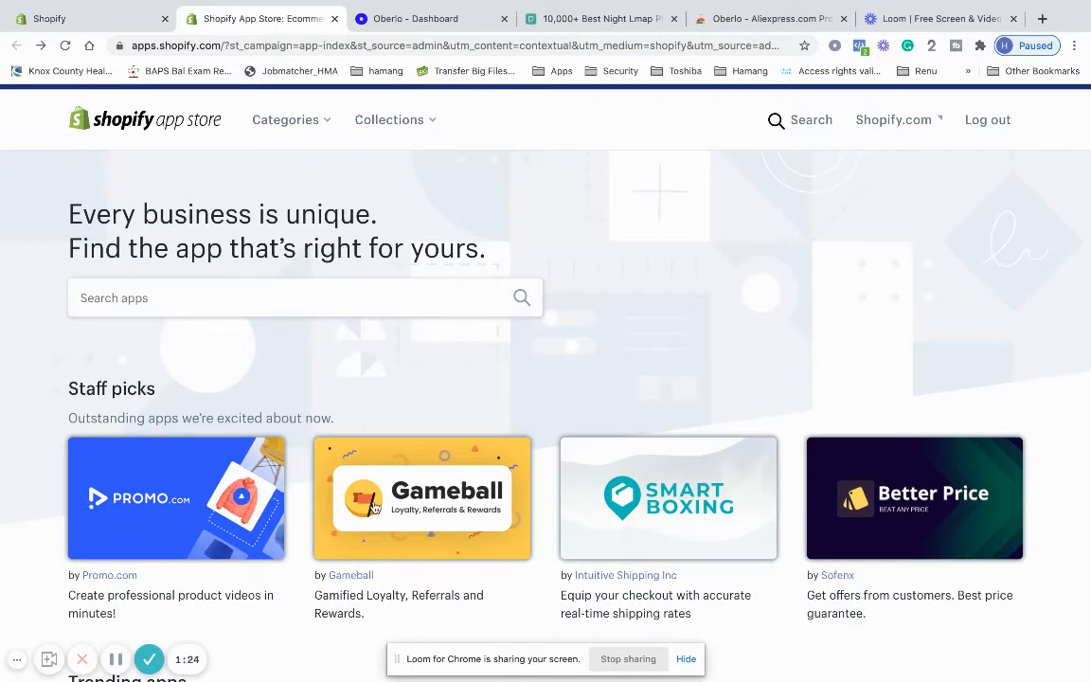
{"action": "left_click", "coordinate": [376, 304]}
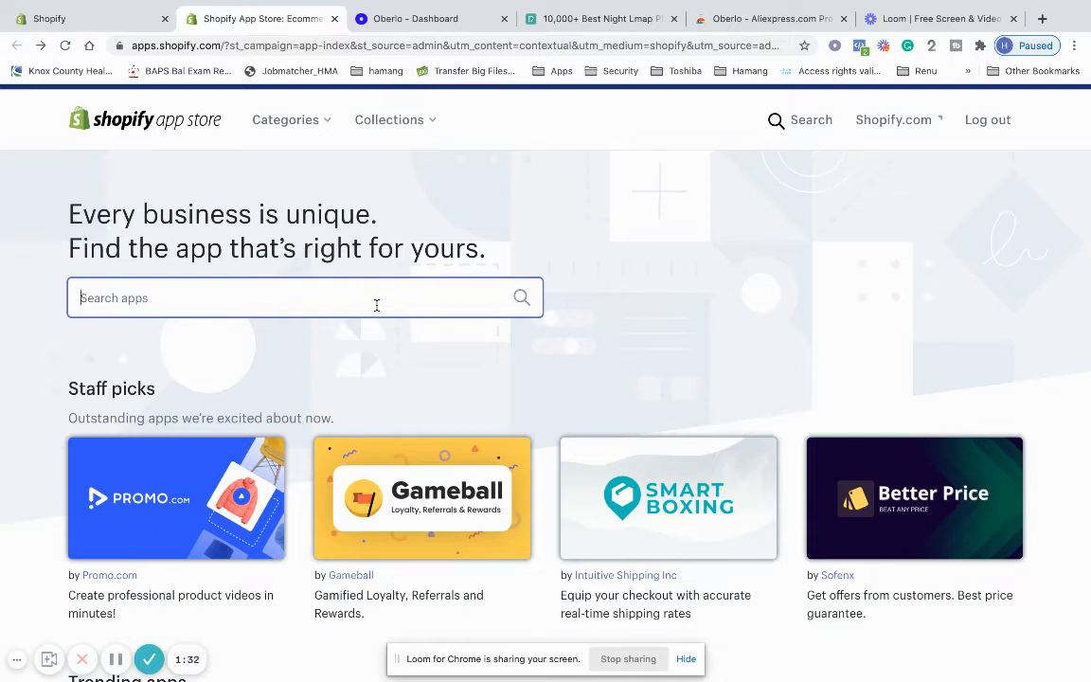
{"action": "type", "text": "oberlo"}
{"action": "key", "text": "Return"}
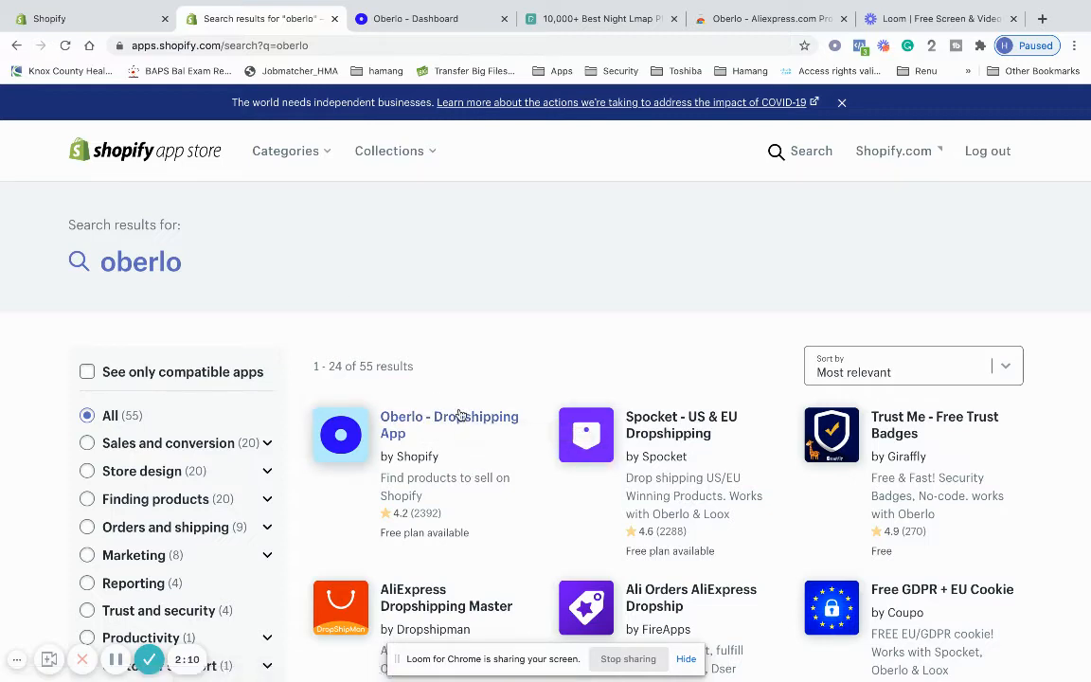
{"action": "left_click", "coordinate": [430, 436]}
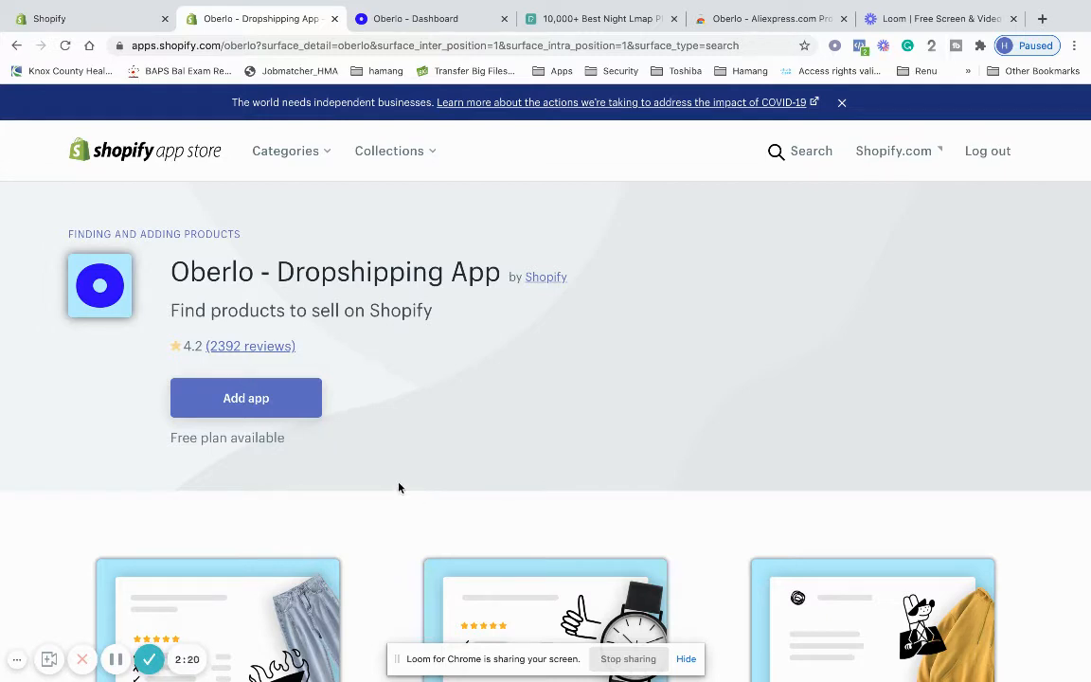
{"action": "scroll", "coordinate": [399, 488], "scroll_direction": "left", "scroll_amount": 5}
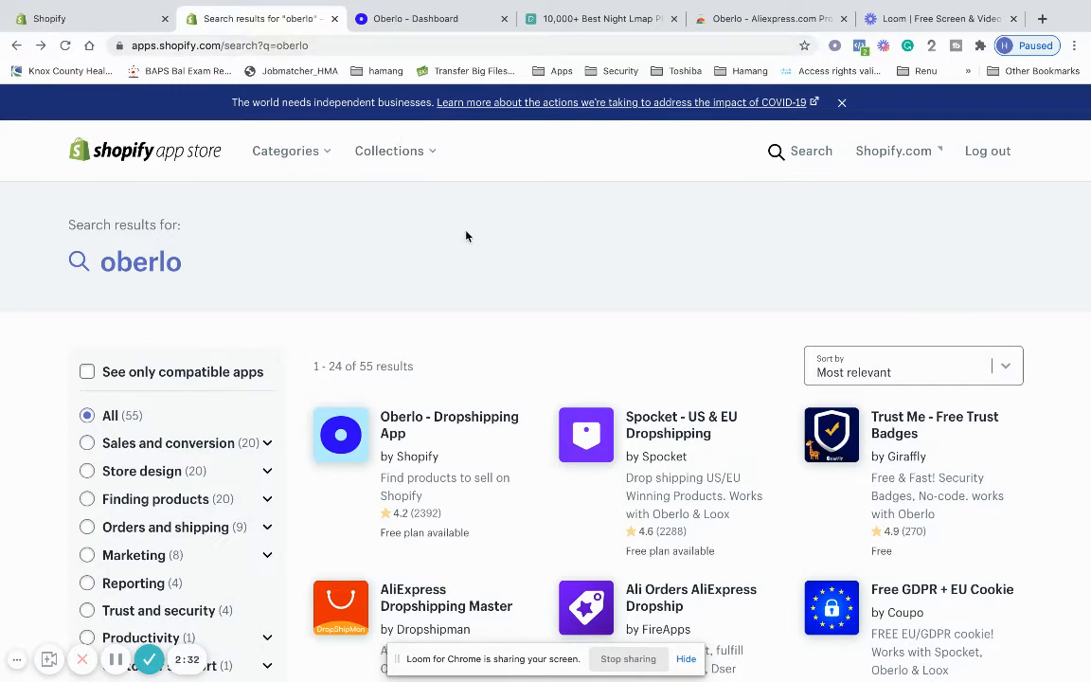
{"action": "left_click", "coordinate": [428, 20]}
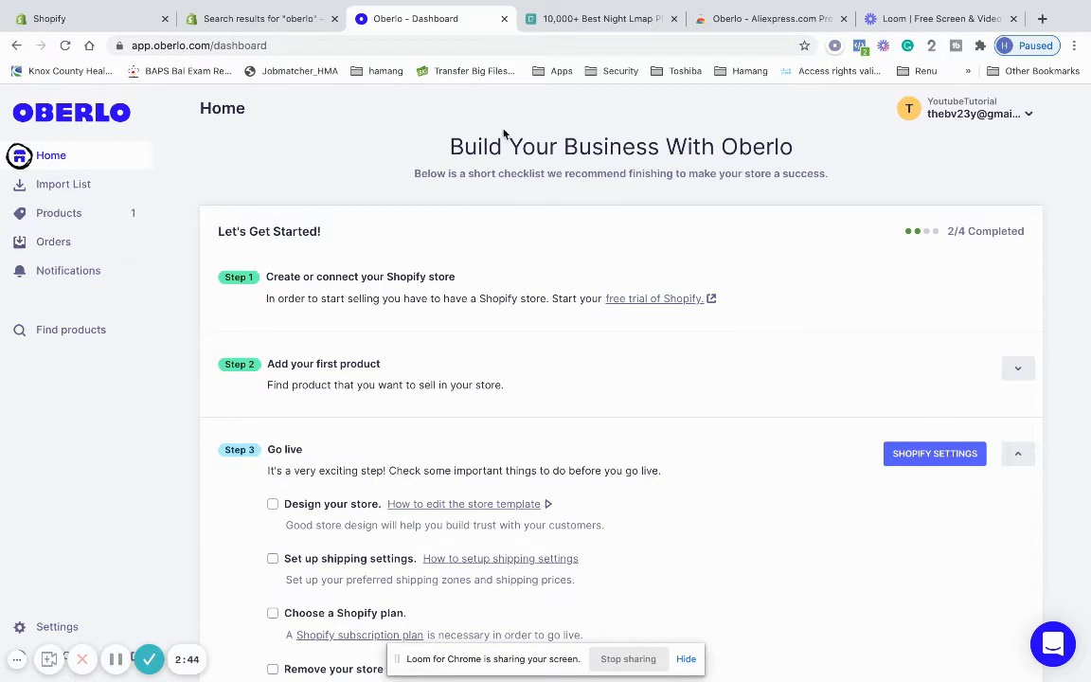
Look over the Oberlo extension's web store page and preview slides, then return to Oberlo
{"action": "scroll", "coordinate": [429, 289], "scroll_direction": "down", "scroll_amount": 6}
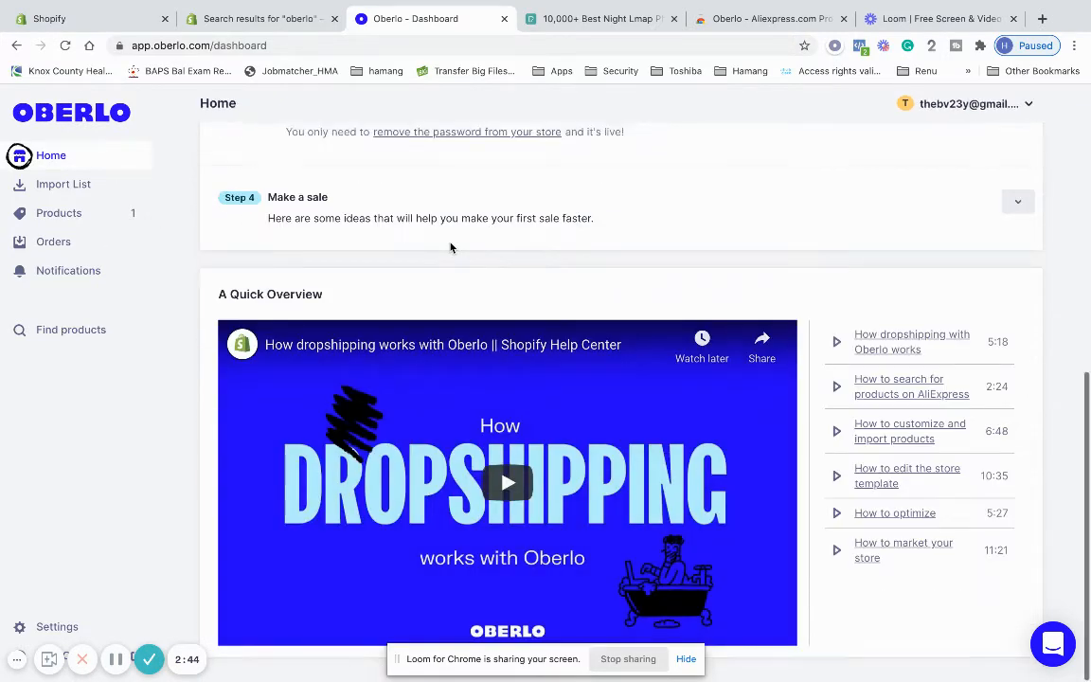
{"action": "scroll", "coordinate": [740, 273], "scroll_direction": "up", "scroll_amount": 6}
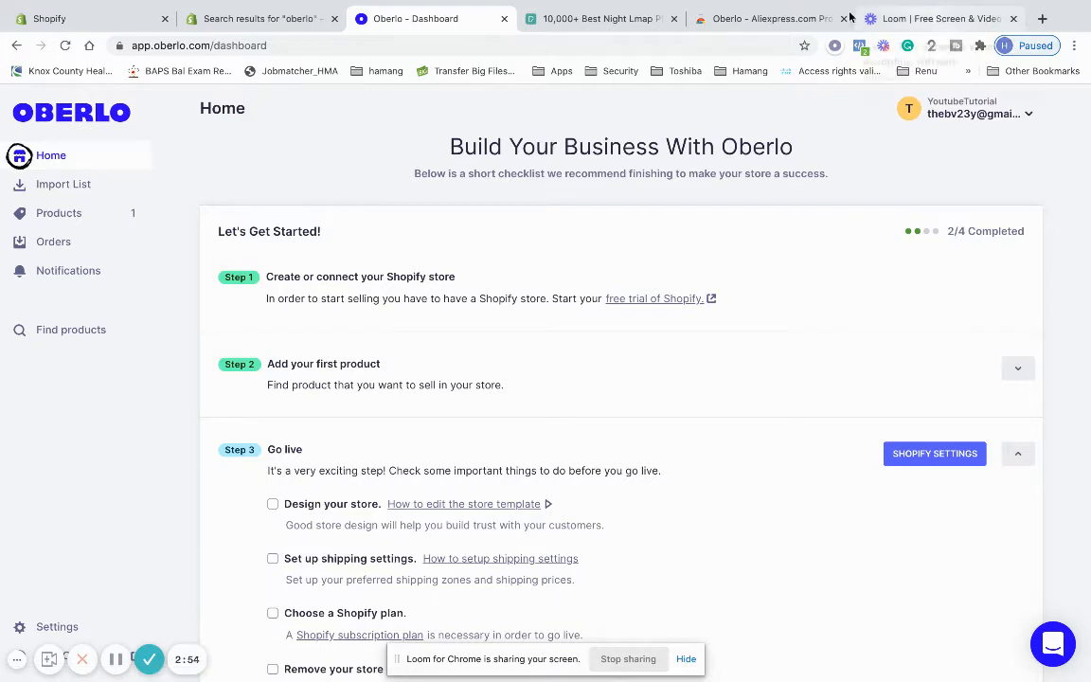
{"action": "left_click", "coordinate": [784, 19]}
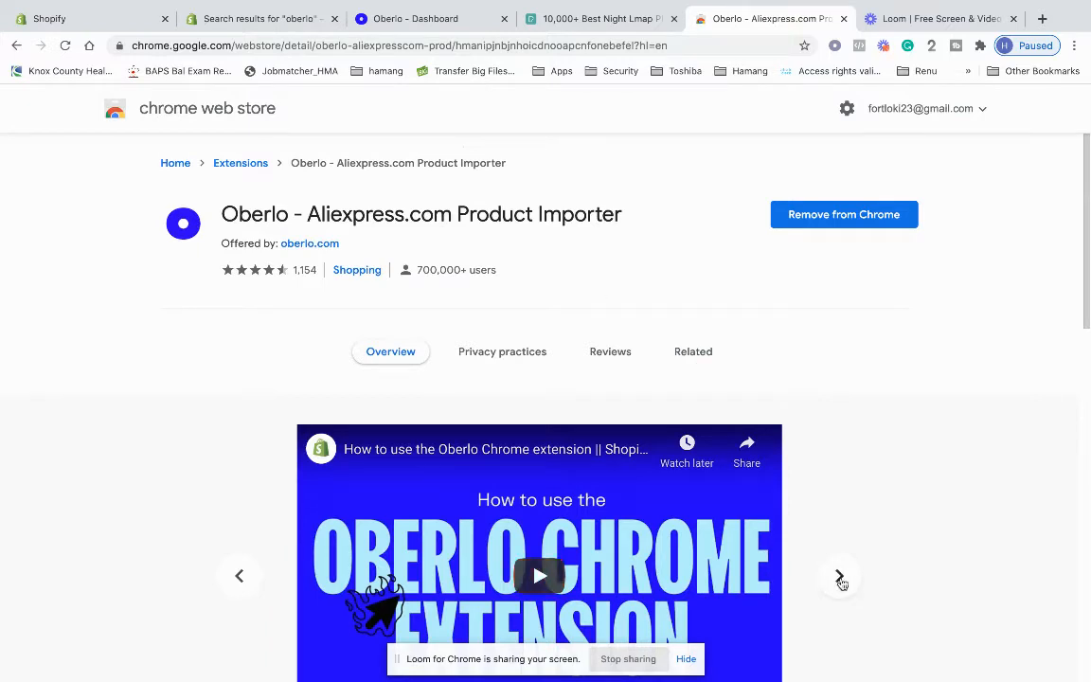
{"action": "left_click", "coordinate": [839, 578]}
{"action": "scroll", "coordinate": [552, 288], "scroll_direction": "down", "scroll_amount": 1}
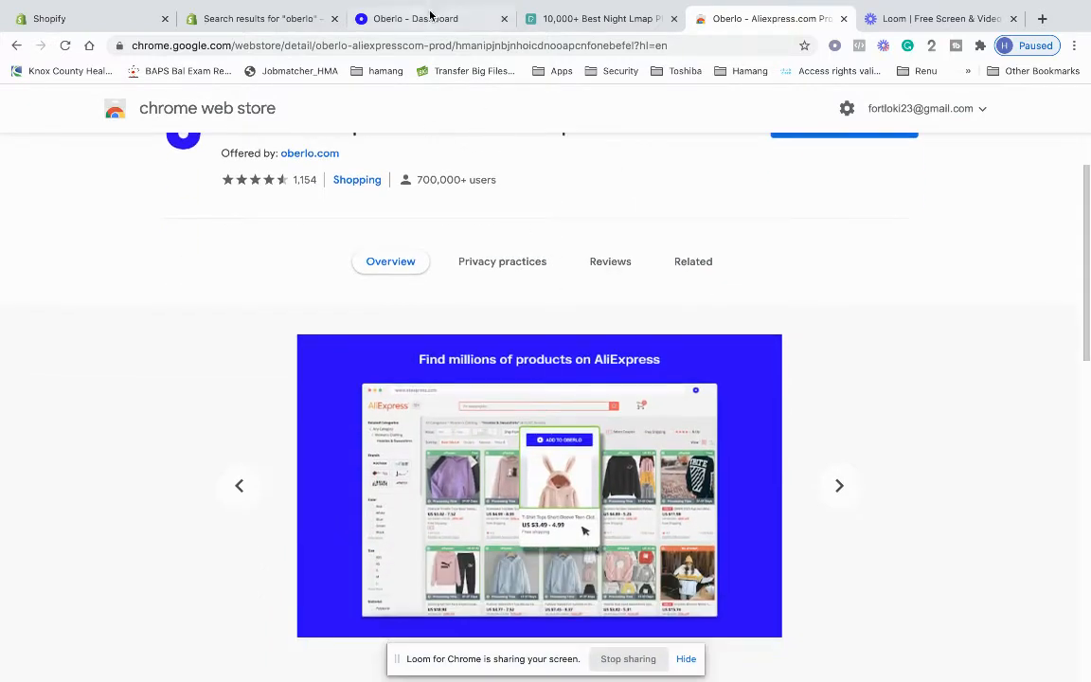
{"action": "left_click", "coordinate": [431, 18]}
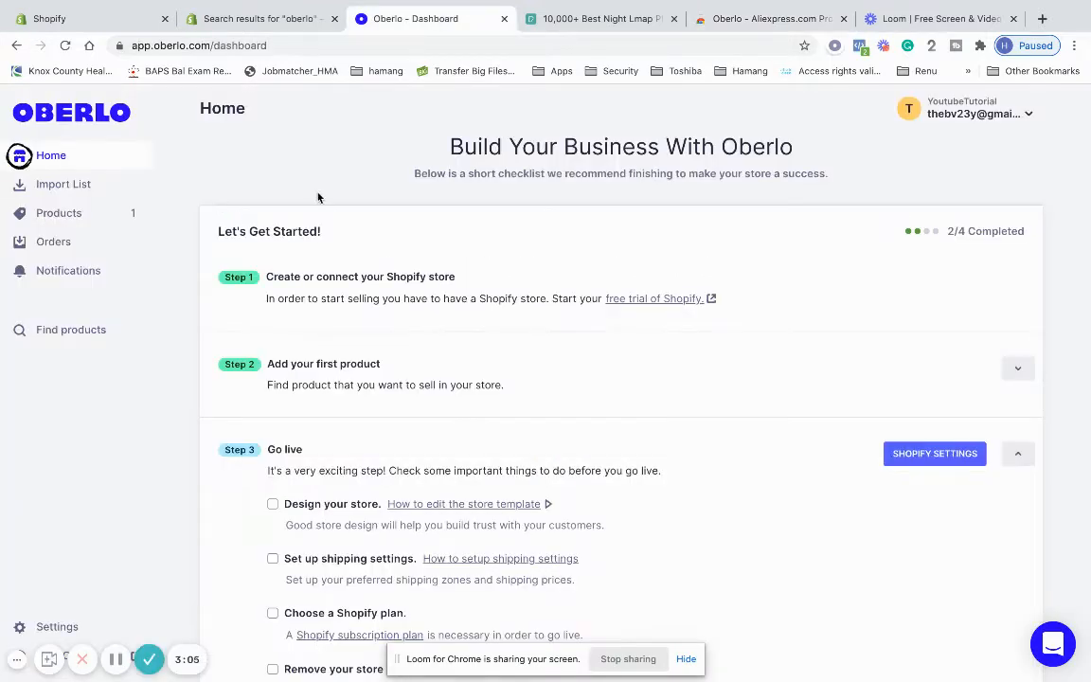
Check the LED Night Tree product and the empty import list, then browse Find products
{"action": "left_click", "coordinate": [77, 214]}
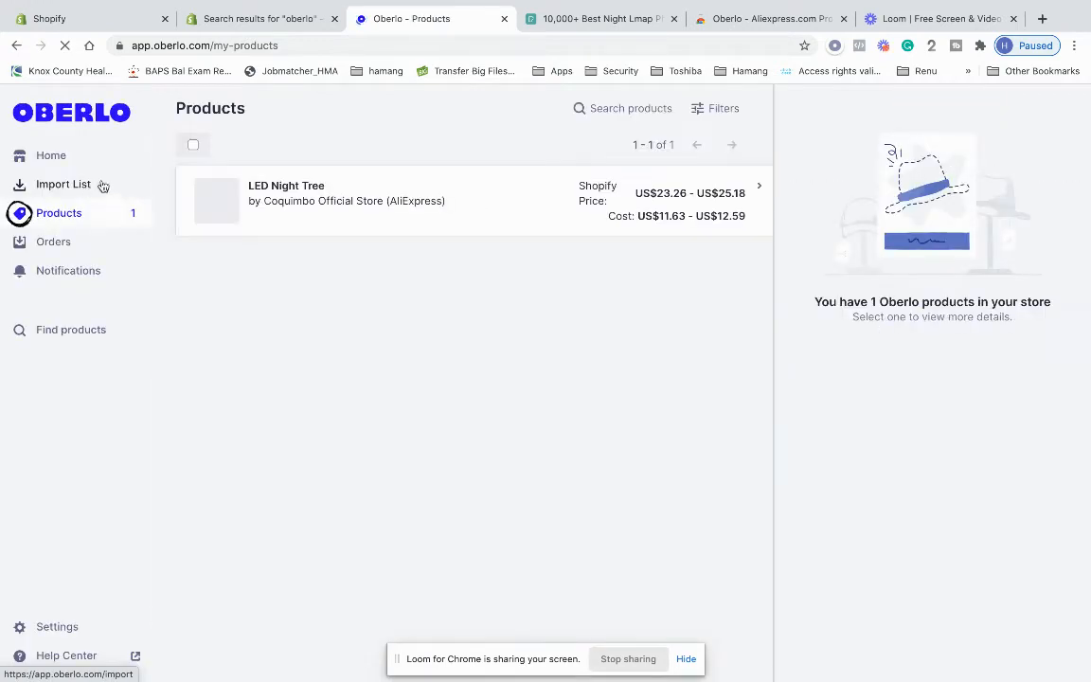
{"action": "left_click", "coordinate": [95, 185]}
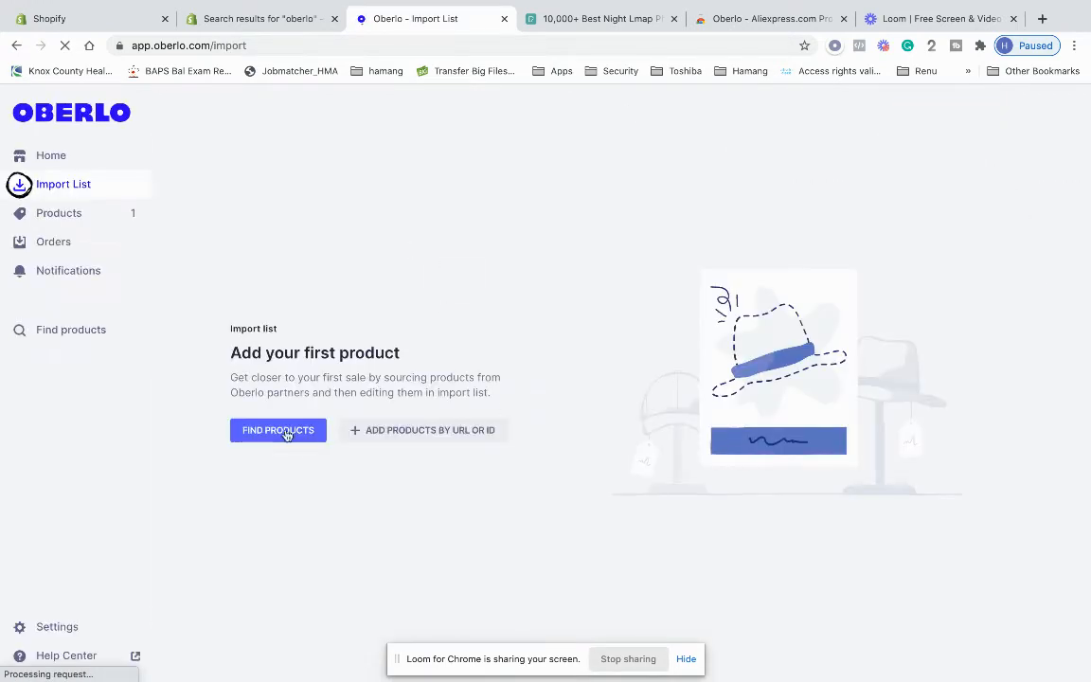
{"action": "left_click", "coordinate": [255, 435]}
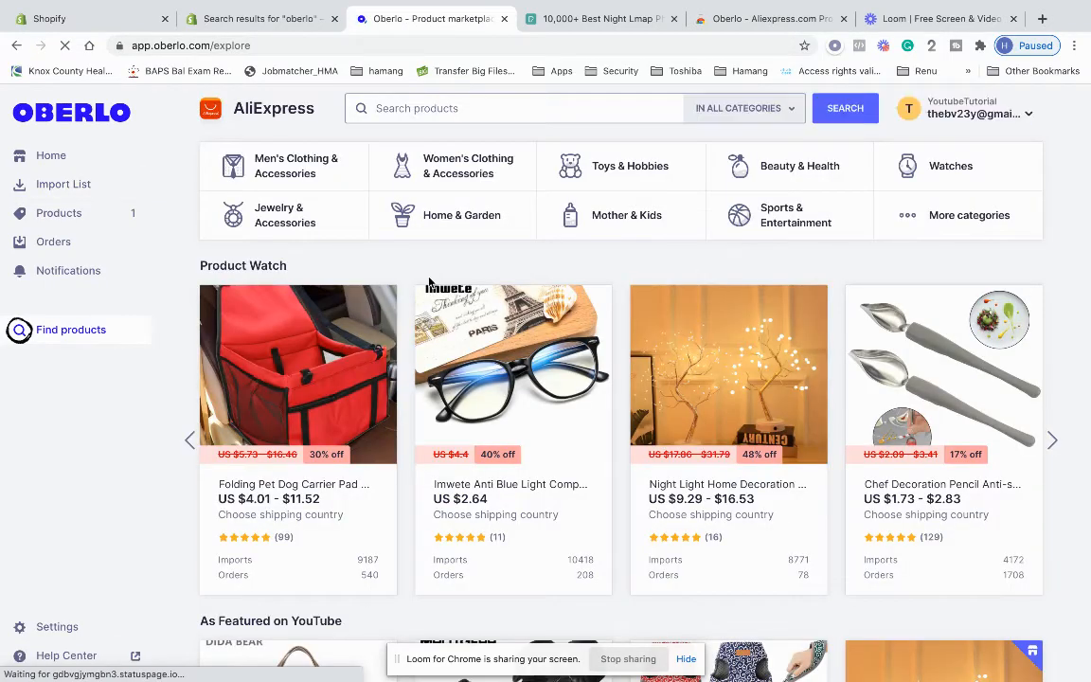
{"action": "scroll", "coordinate": [403, 351], "scroll_direction": "down", "scroll_amount": 3}
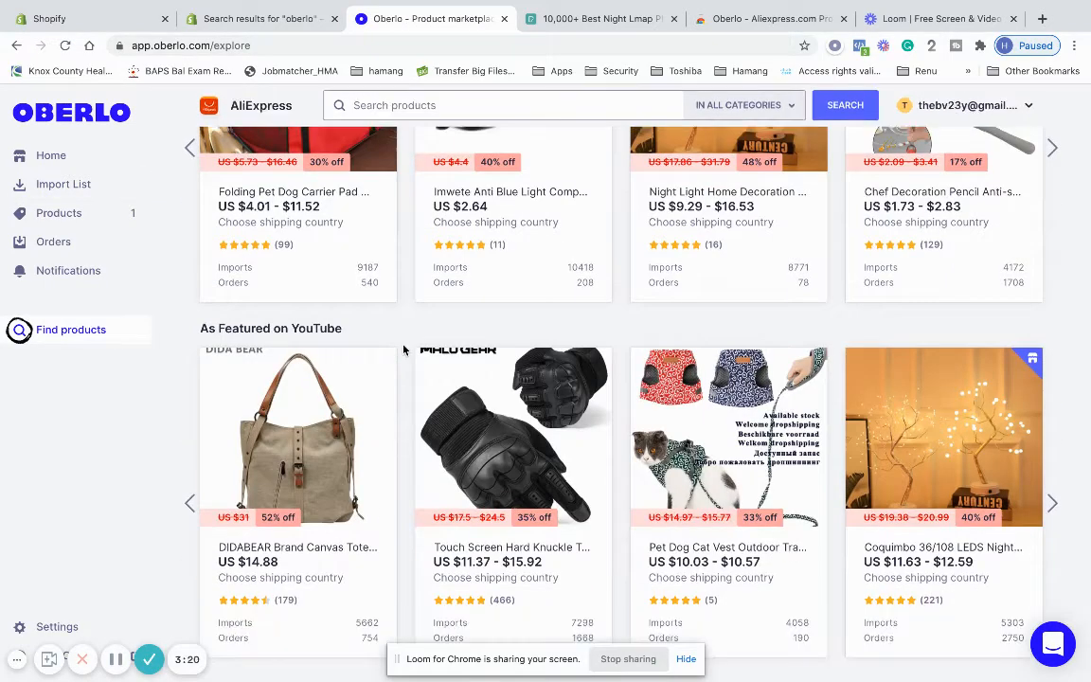
{"action": "scroll", "coordinate": [374, 400], "scroll_direction": "up", "scroll_amount": 3}
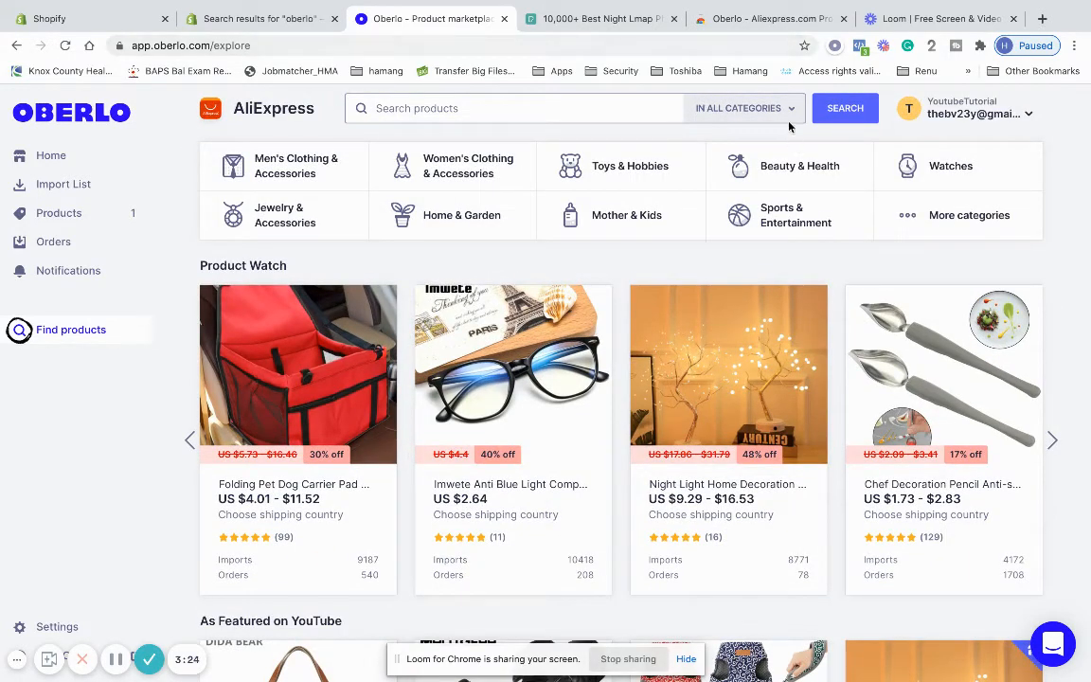
{"action": "left_click", "coordinate": [773, 21]}
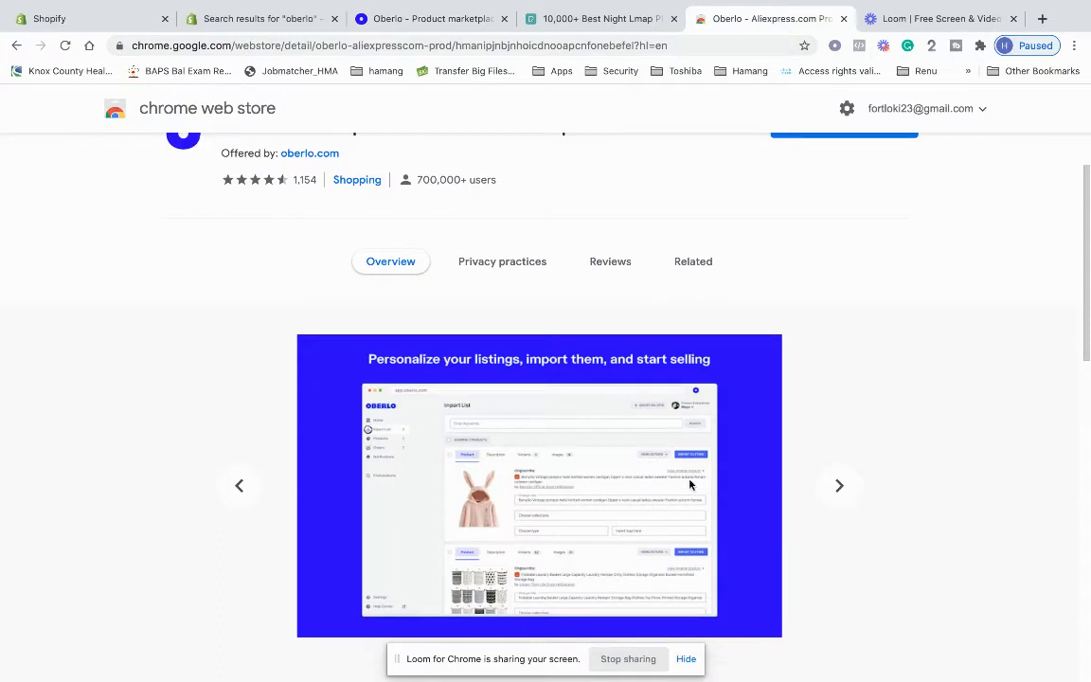
{"action": "left_click", "coordinate": [238, 486]}
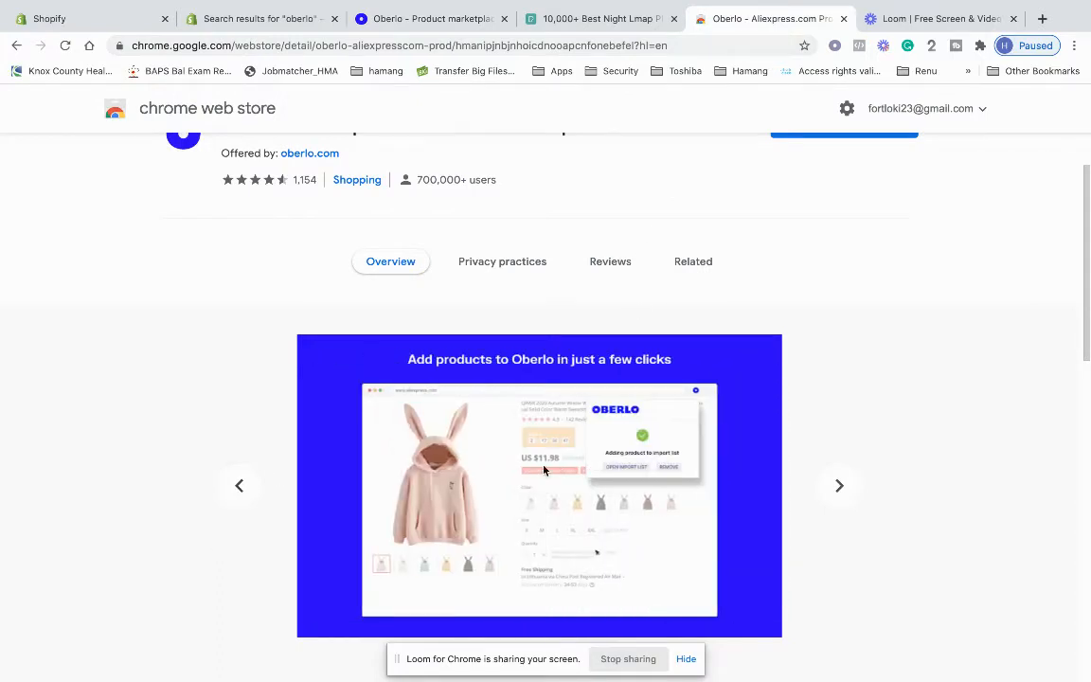
{"action": "left_click", "coordinate": [228, 494]}
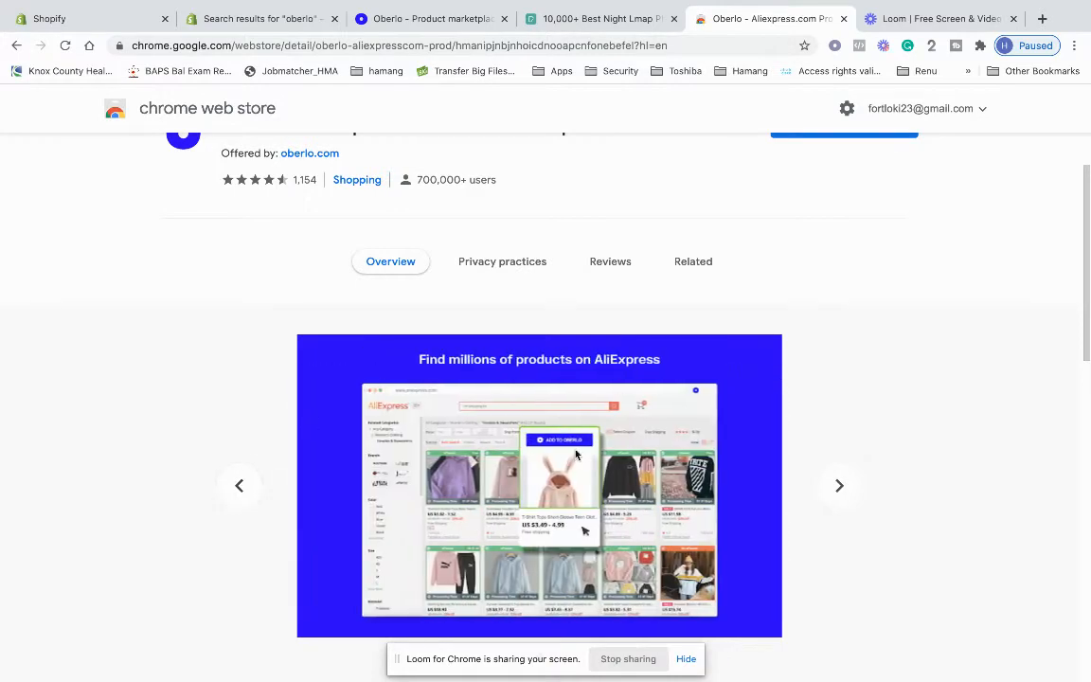
{"action": "scroll", "coordinate": [556, 457], "scroll_direction": "up", "scroll_amount": 5}
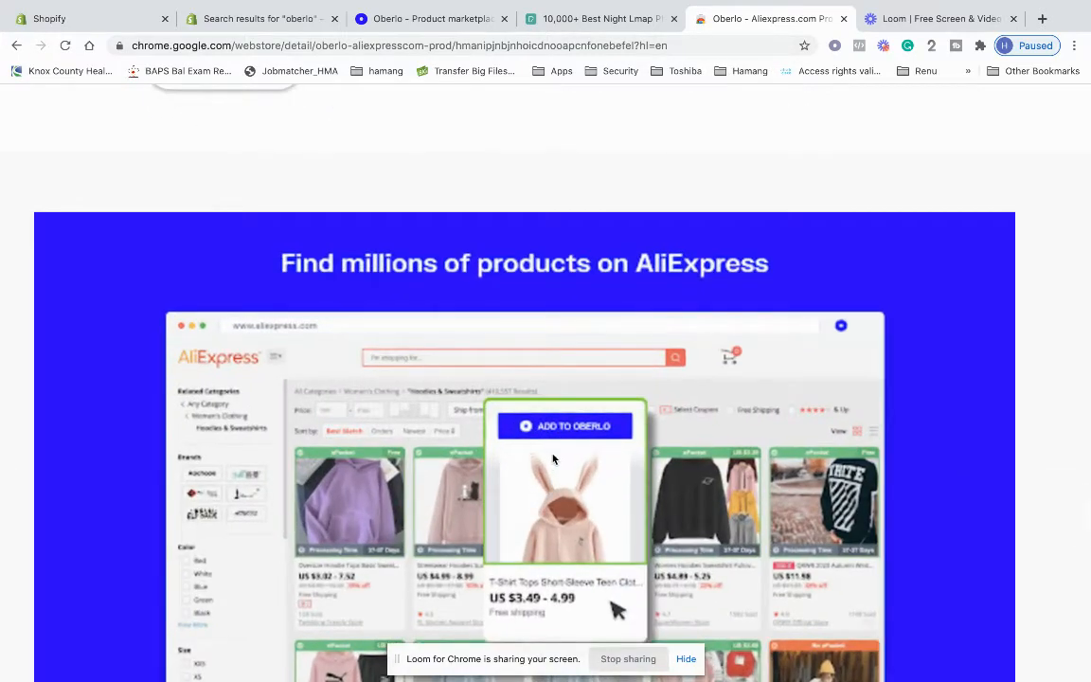
{"action": "scroll", "coordinate": [555, 459], "scroll_direction": "down", "scroll_amount": 5}
{"action": "scroll", "coordinate": [553, 459], "scroll_direction": "down", "scroll_amount": 3}
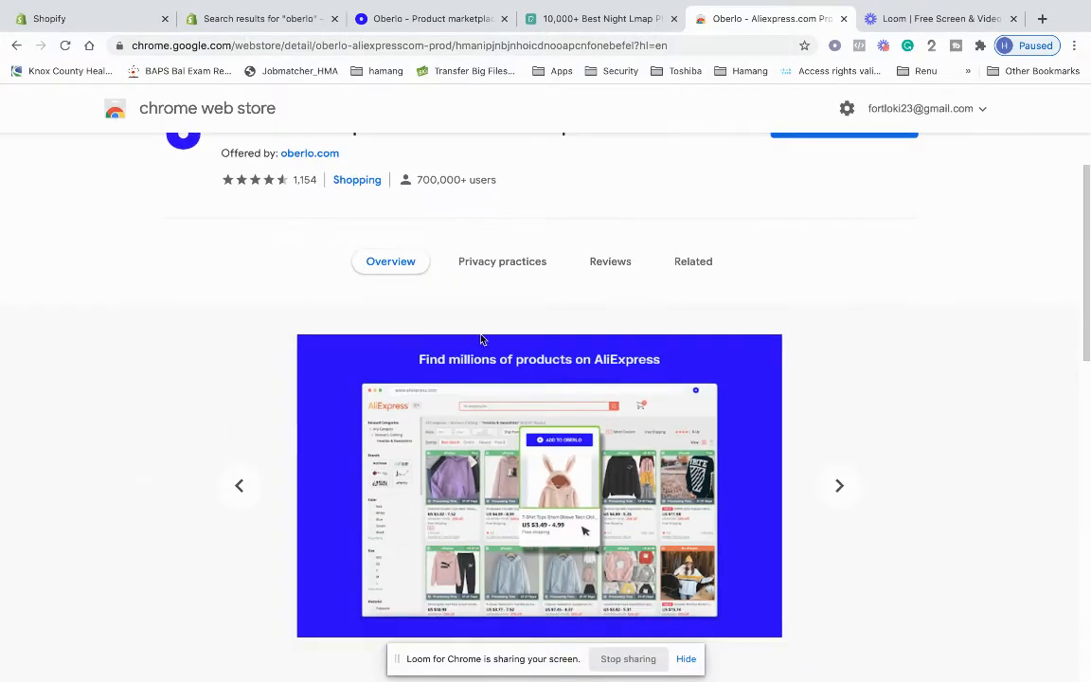
{"action": "left_click", "coordinate": [400, 22]}
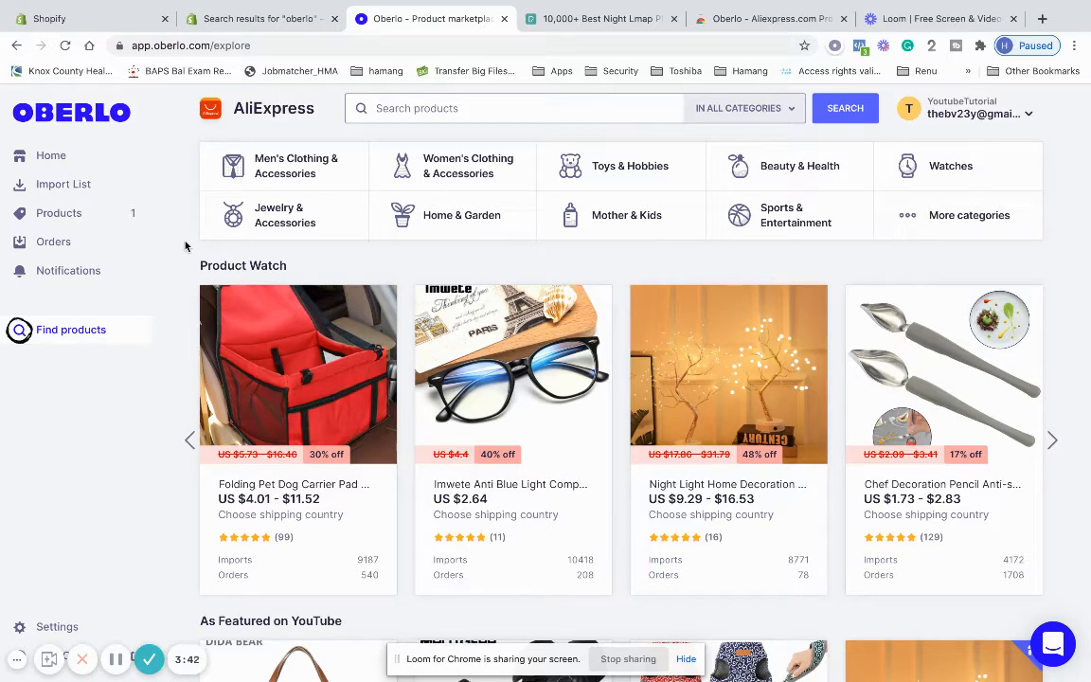
Browse the marketplace listings, then revisit Products and Import List before returning to Find products
{"action": "scroll", "coordinate": [185, 360], "scroll_direction": "down", "scroll_amount": 1}
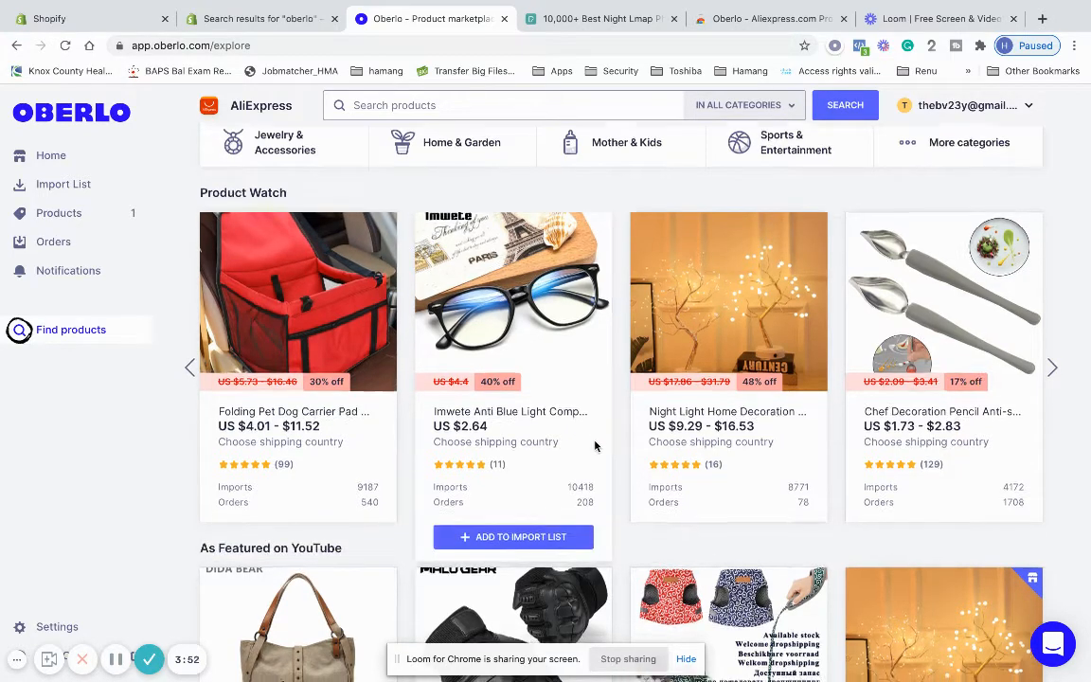
{"action": "scroll", "coordinate": [596, 449], "scroll_direction": "down", "scroll_amount": 2}
{"action": "scroll", "coordinate": [596, 449], "scroll_direction": "down", "scroll_amount": 1}
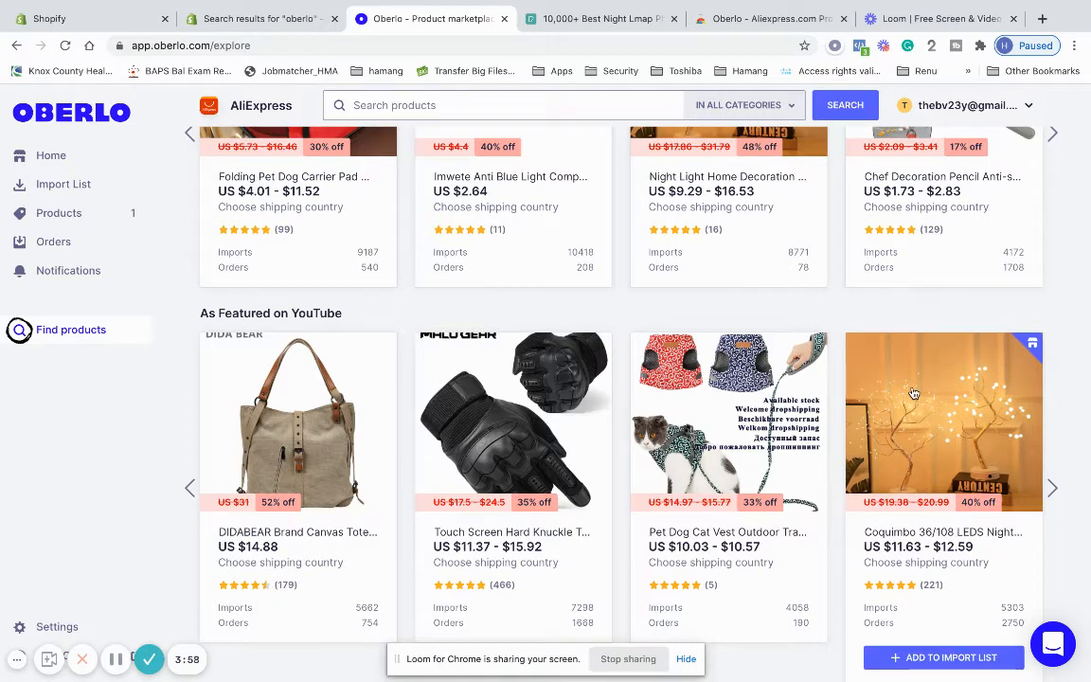
{"action": "scroll", "coordinate": [840, 399], "scroll_direction": "up", "scroll_amount": 1}
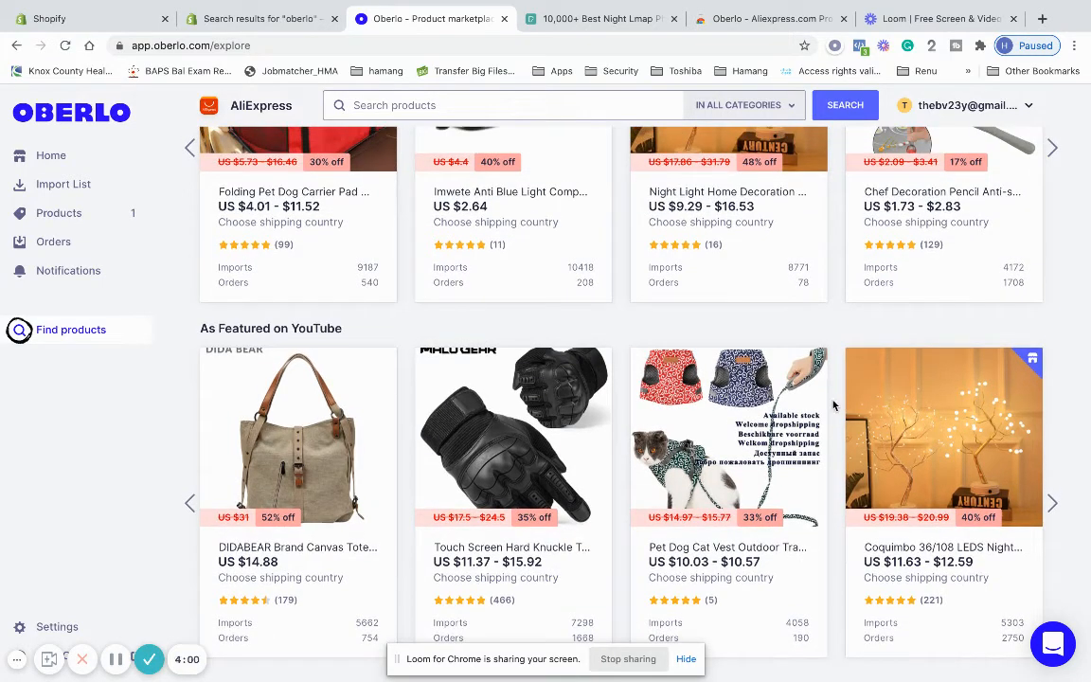
{"action": "scroll", "coordinate": [881, 531], "scroll_direction": "down", "scroll_amount": 1}
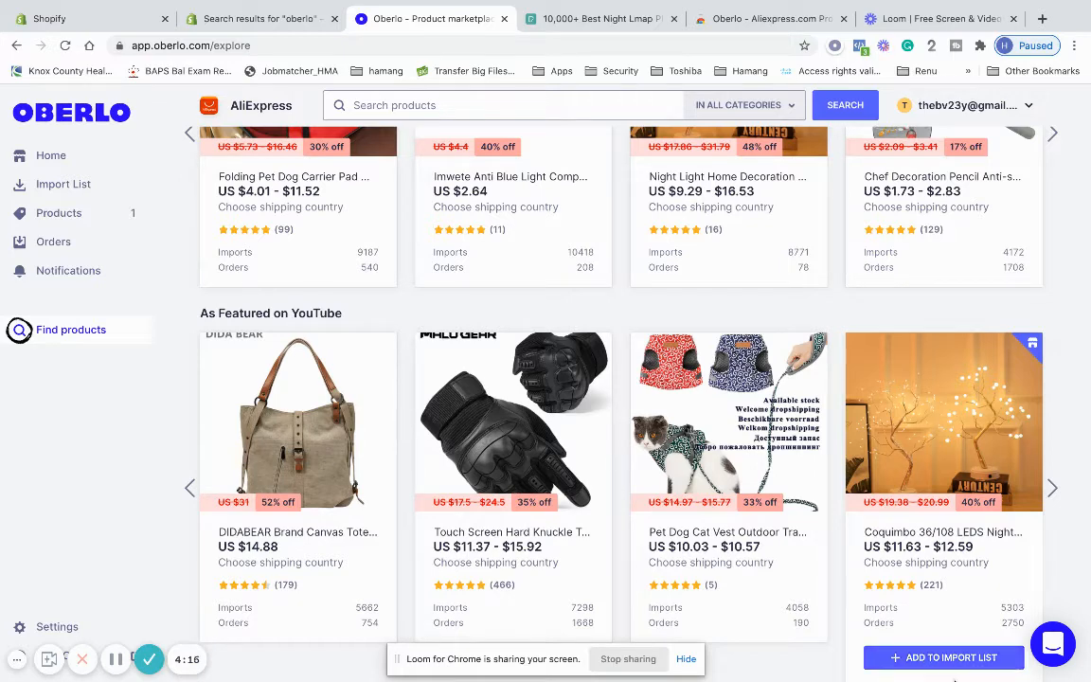
{"action": "scroll", "coordinate": [804, 507], "scroll_direction": "up", "scroll_amount": 1}
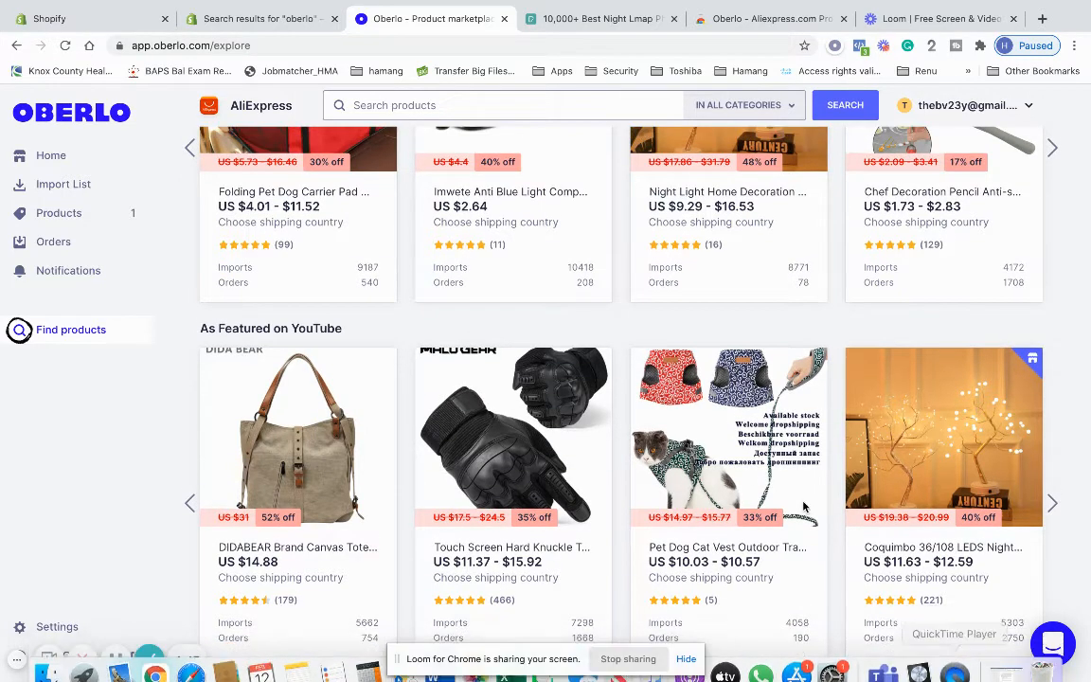
{"action": "left_click", "coordinate": [98, 201]}
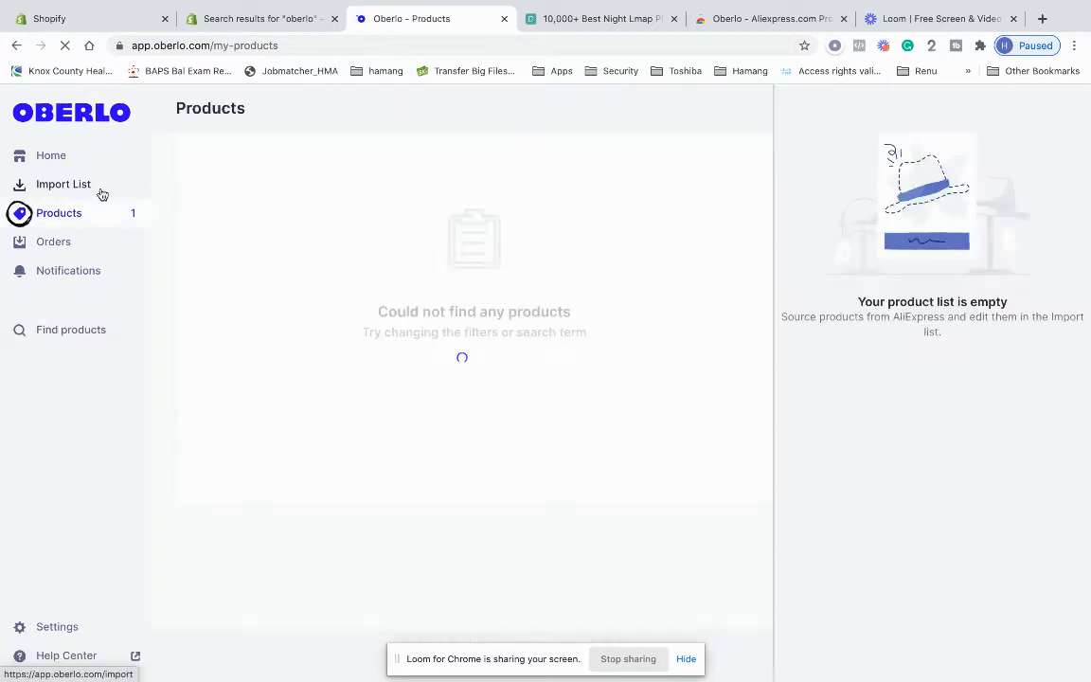
{"action": "left_click", "coordinate": [103, 193]}
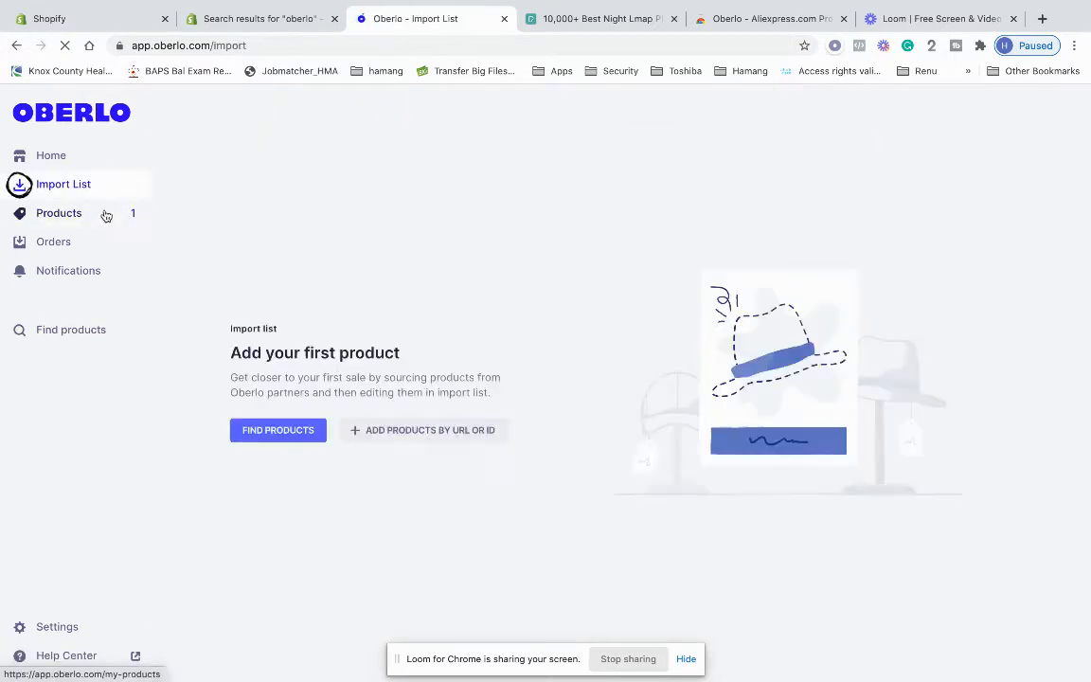
{"action": "left_click", "coordinate": [279, 431]}
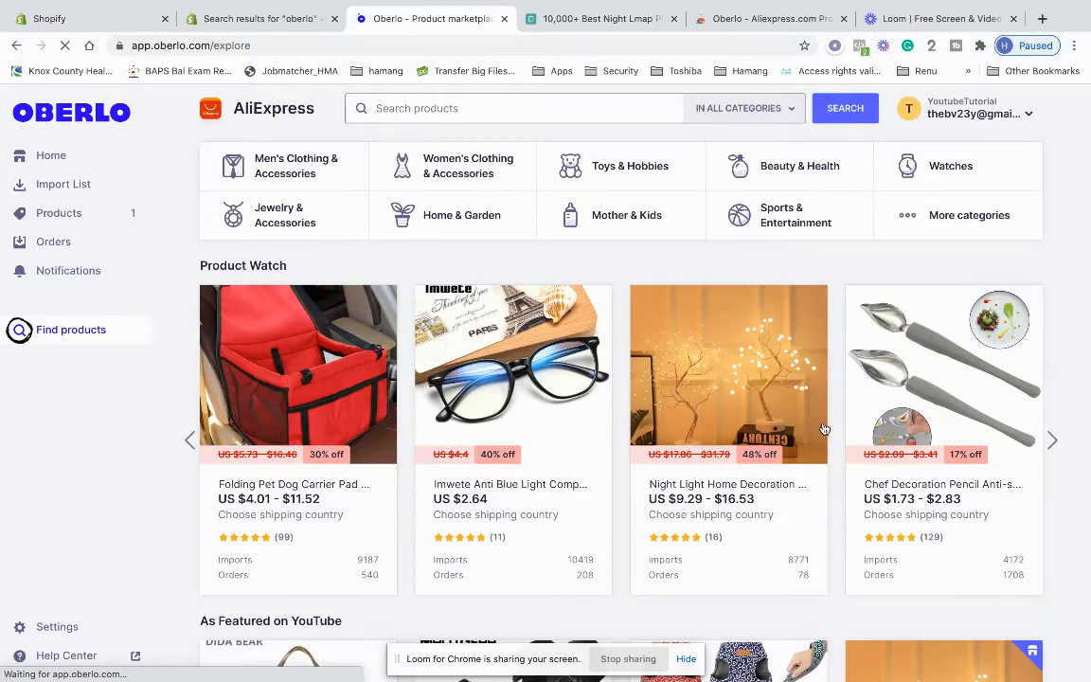
Add the Coquimbo LED night light tree to the import list and view it there
{"action": "scroll", "coordinate": [824, 428], "scroll_direction": "down", "scroll_amount": 2}
{"action": "scroll", "coordinate": [823, 429], "scroll_direction": "down", "scroll_amount": 1}
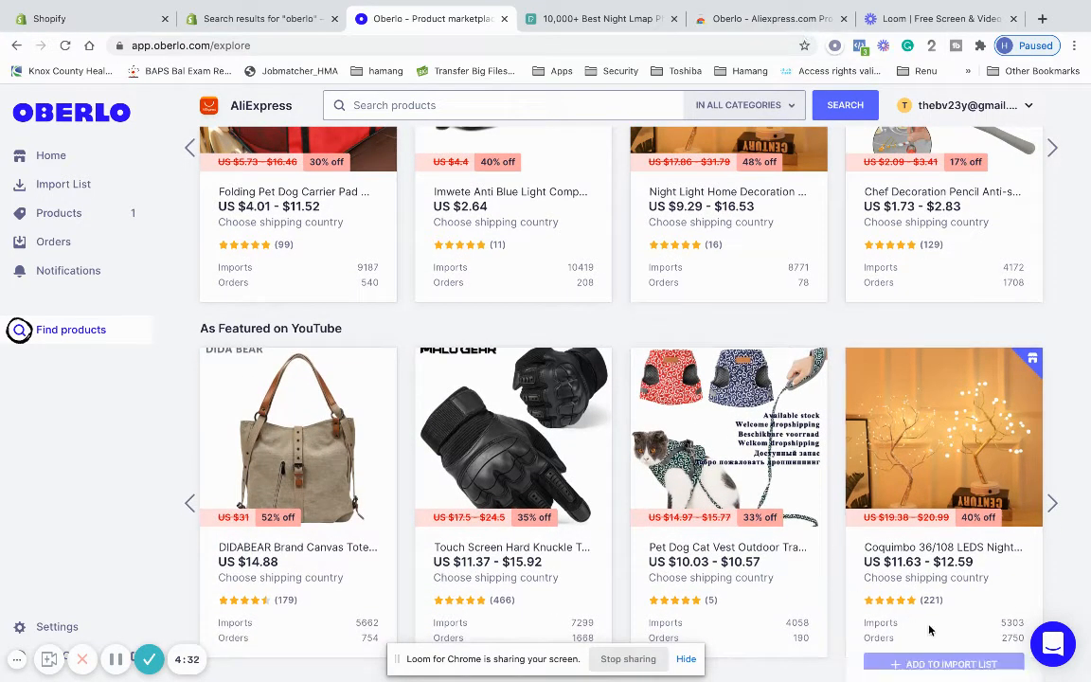
{"action": "left_click", "coordinate": [928, 672]}
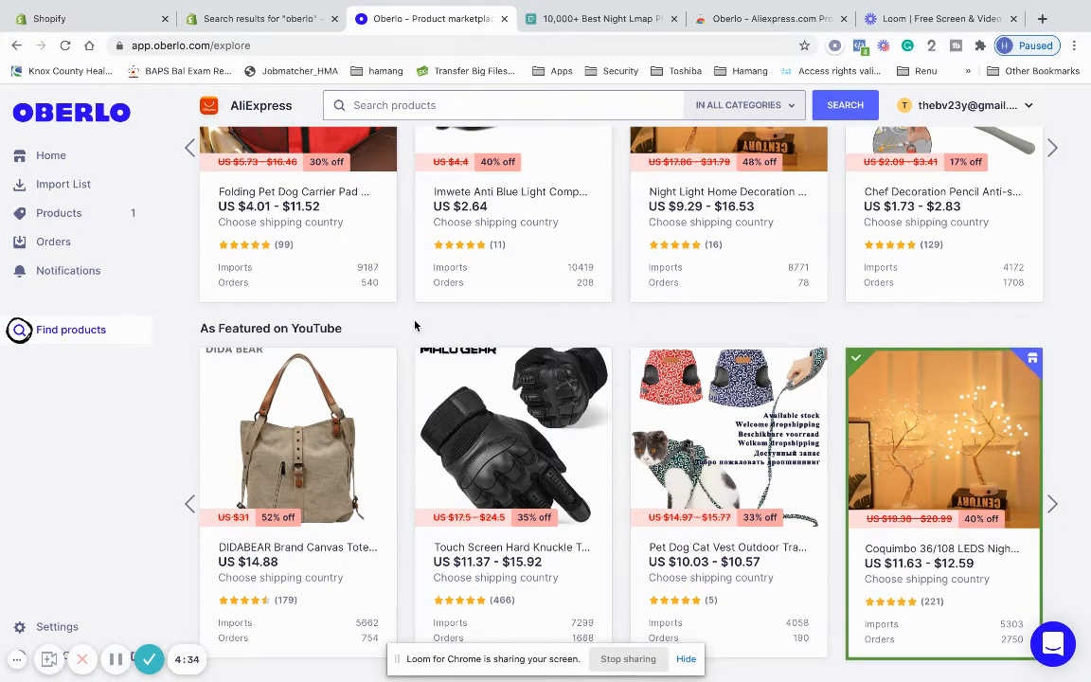
{"action": "left_click", "coordinate": [135, 197]}
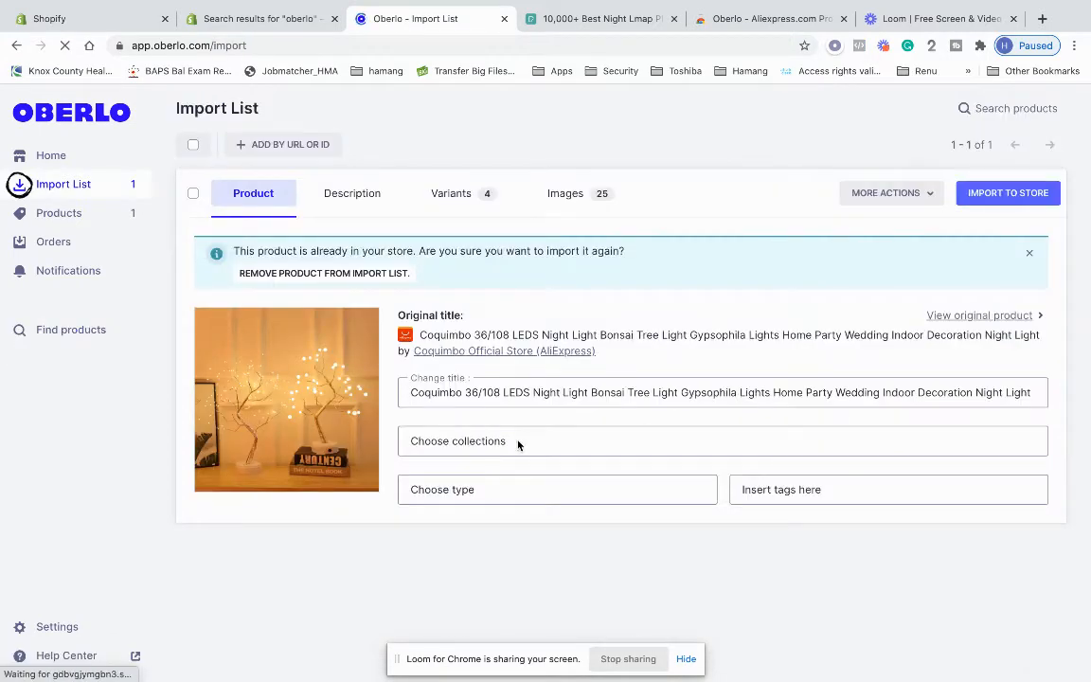
Replace the long product title with 'LED Night Light'
{"action": "left_click_drag", "start_coordinate": [414, 391], "coordinate": [1057, 412]}
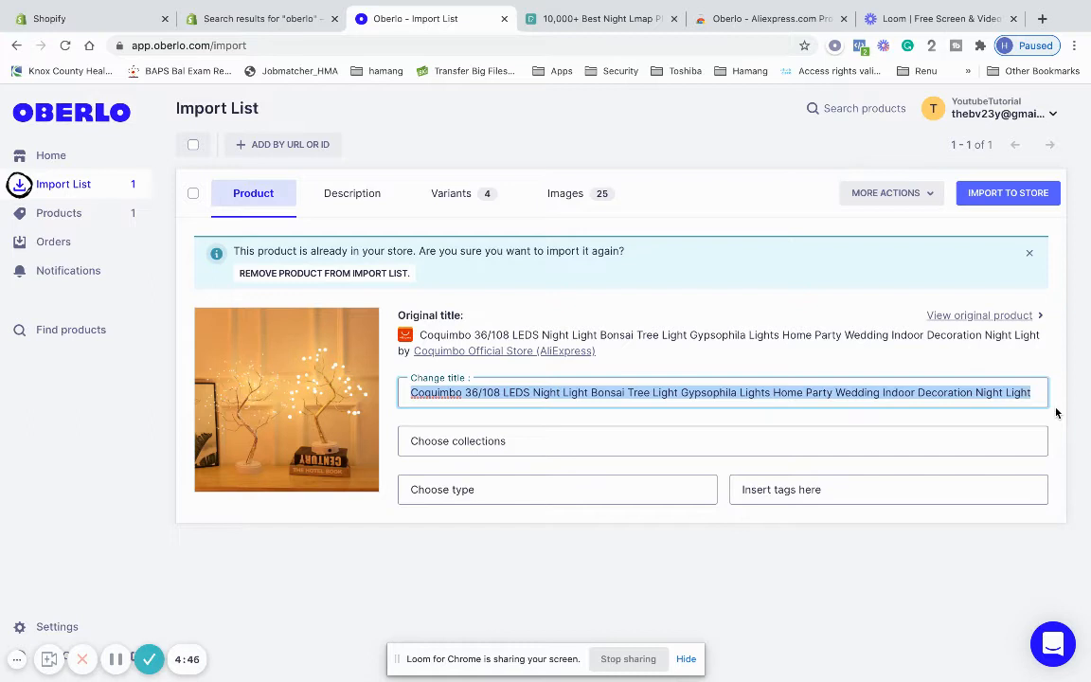
{"action": "key", "text": "BackSpace"}
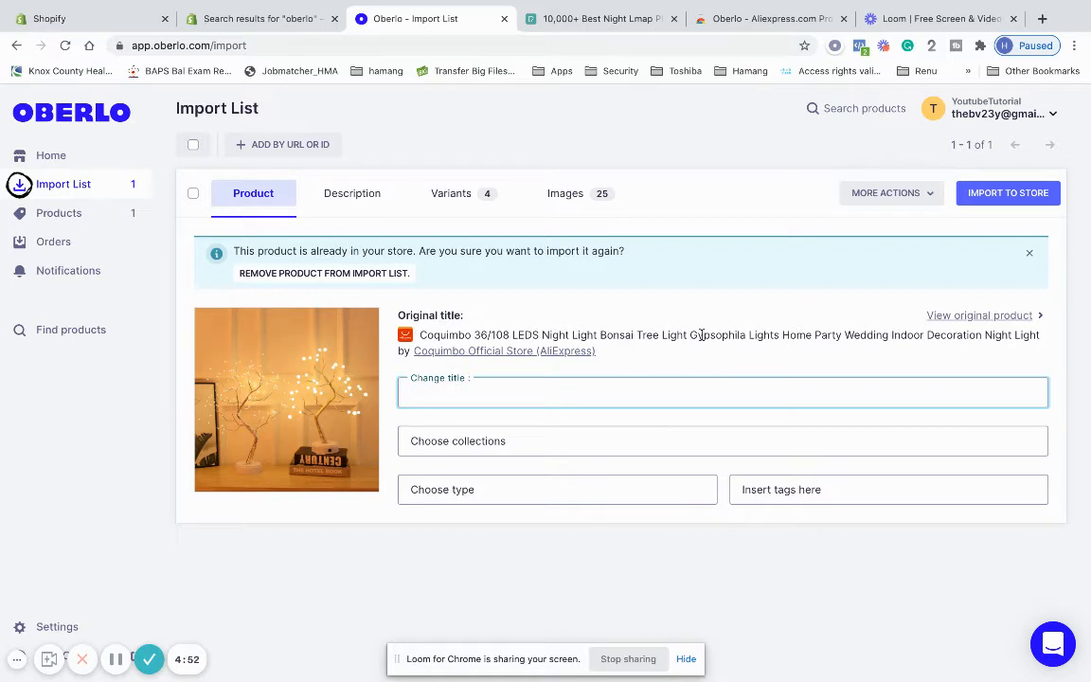
{"action": "type", "text": "Stupid"}
{"action": "key", "text": "BackSpace"}
{"action": "key", "text": "BackSpace"}
{"action": "key", "text": "BackSpace"}
{"action": "key", "text": "BackSpace"}
{"action": "key", "text": "BackSpace"}
{"action": "key", "text": "BackSpace"}
{"action": "key", "text": "BackSpace"}
{"action": "type", "text": "LED Night L"}
{"action": "type", "text": "iiight"}
{"action": "key", "text": "BackSpace"}
{"action": "key", "text": "BackSpace"}
{"action": "key", "text": "BackSpace"}
{"action": "type", "text": "ht"}
Check the available collections without choosing one, then move to the Shopify admin
{"action": "left_click", "coordinate": [722, 449]}
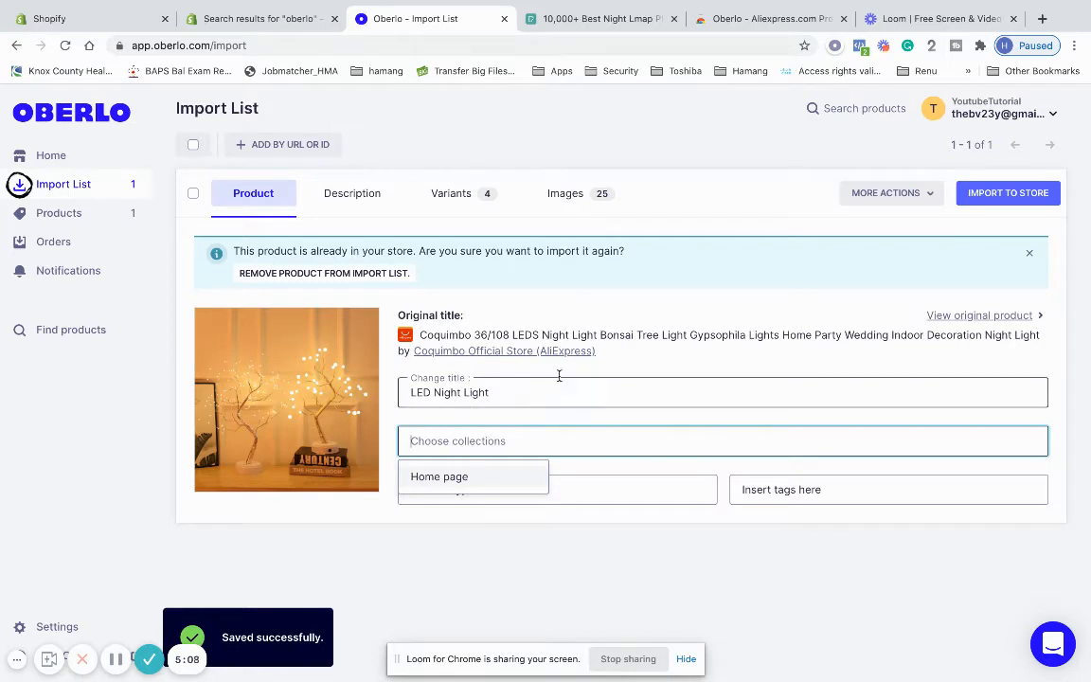
{"action": "left_click", "coordinate": [599, 382]}
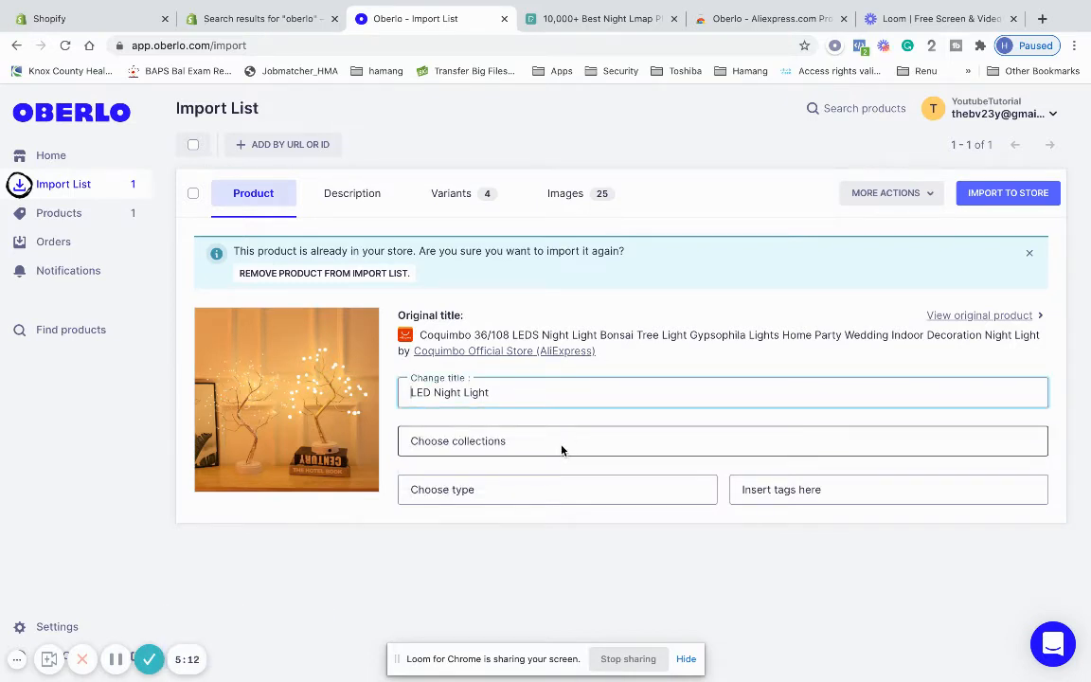
{"action": "left_click", "coordinate": [558, 451]}
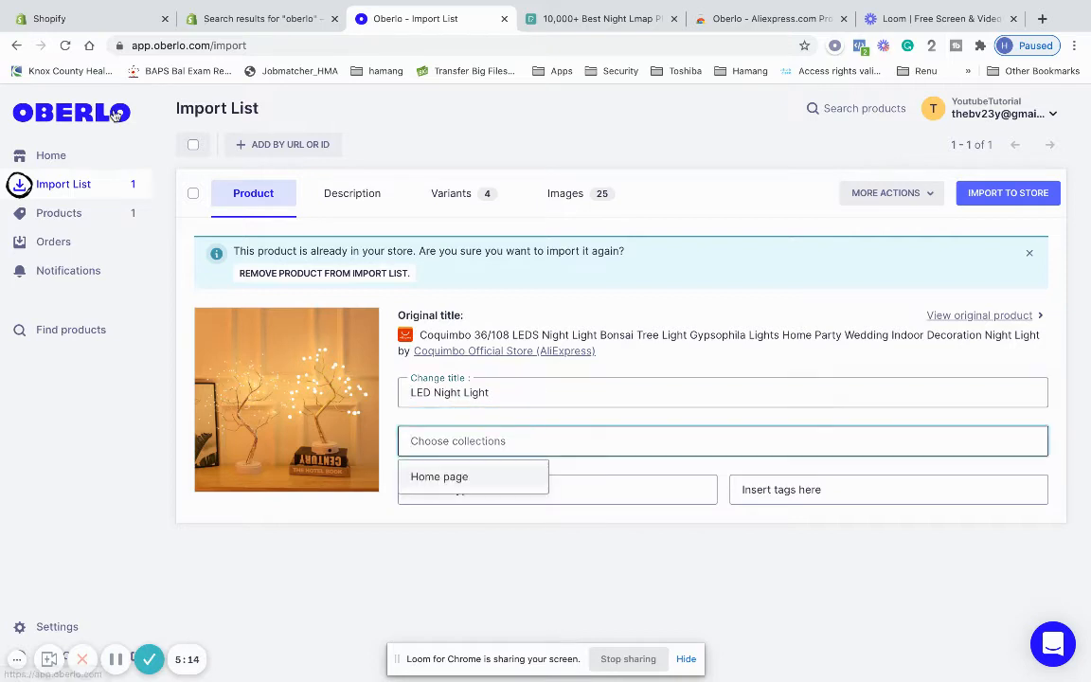
{"action": "left_click", "coordinate": [80, 19]}
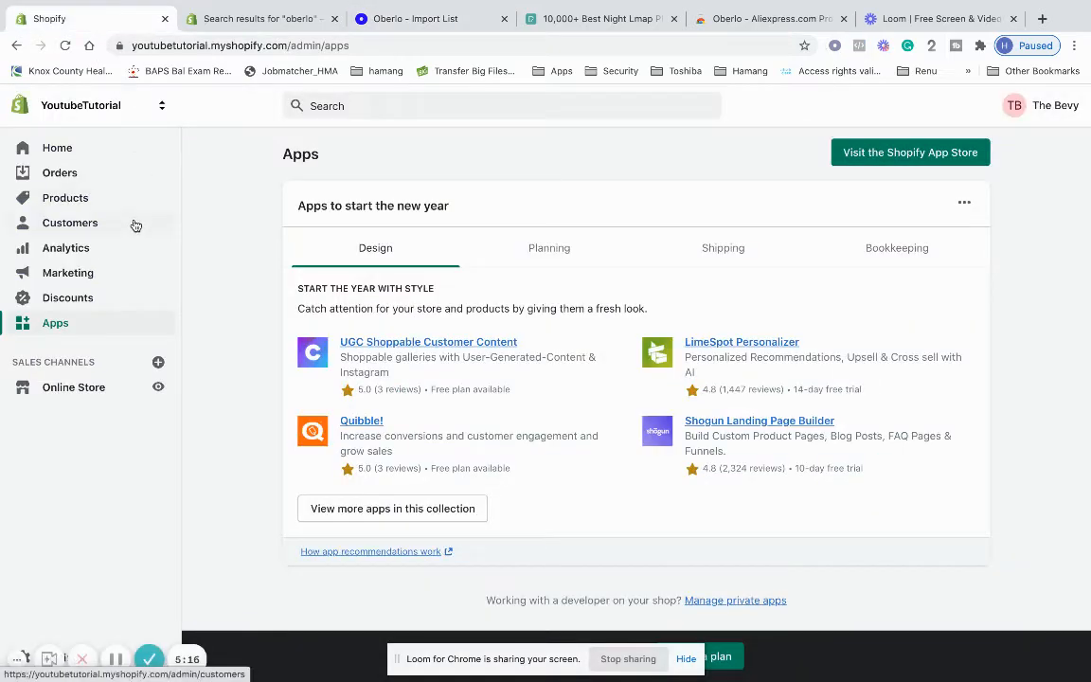
Go to Products > Collections to see the single Home page collection
{"action": "left_click", "coordinate": [135, 201]}
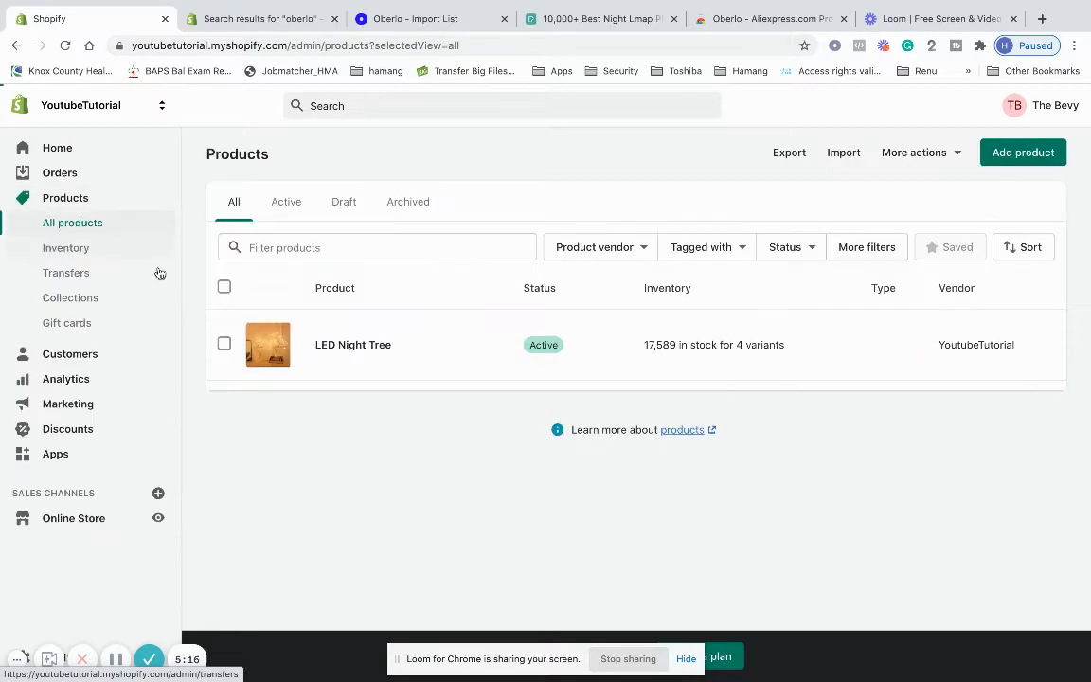
{"action": "left_click", "coordinate": [159, 309]}
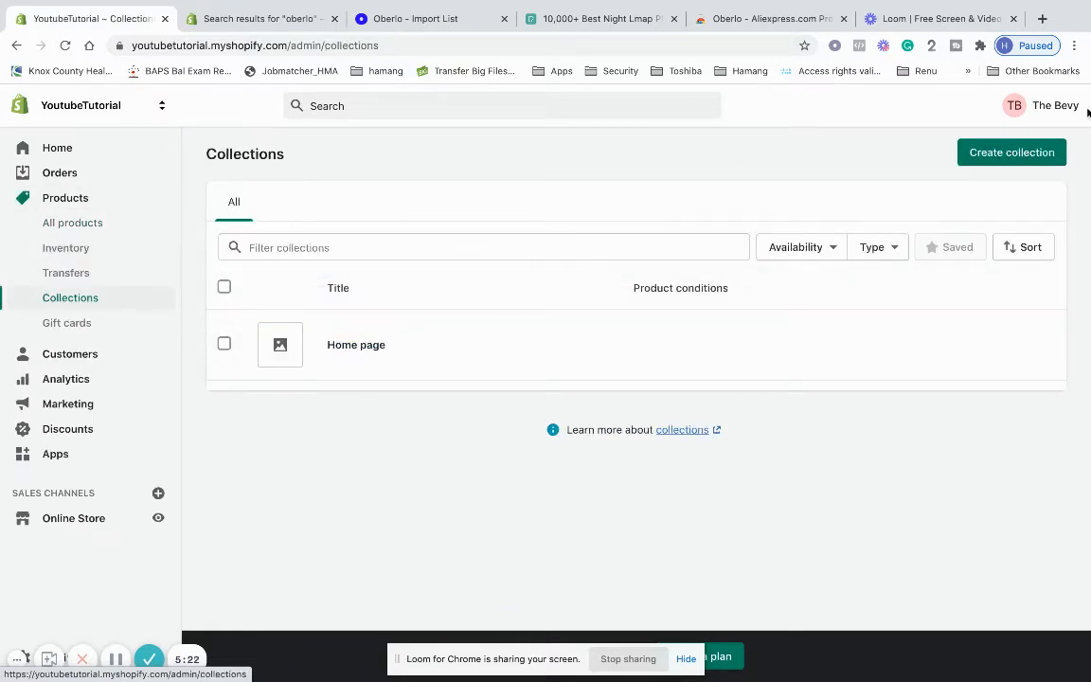
{"action": "left_click", "coordinate": [1009, 155]}
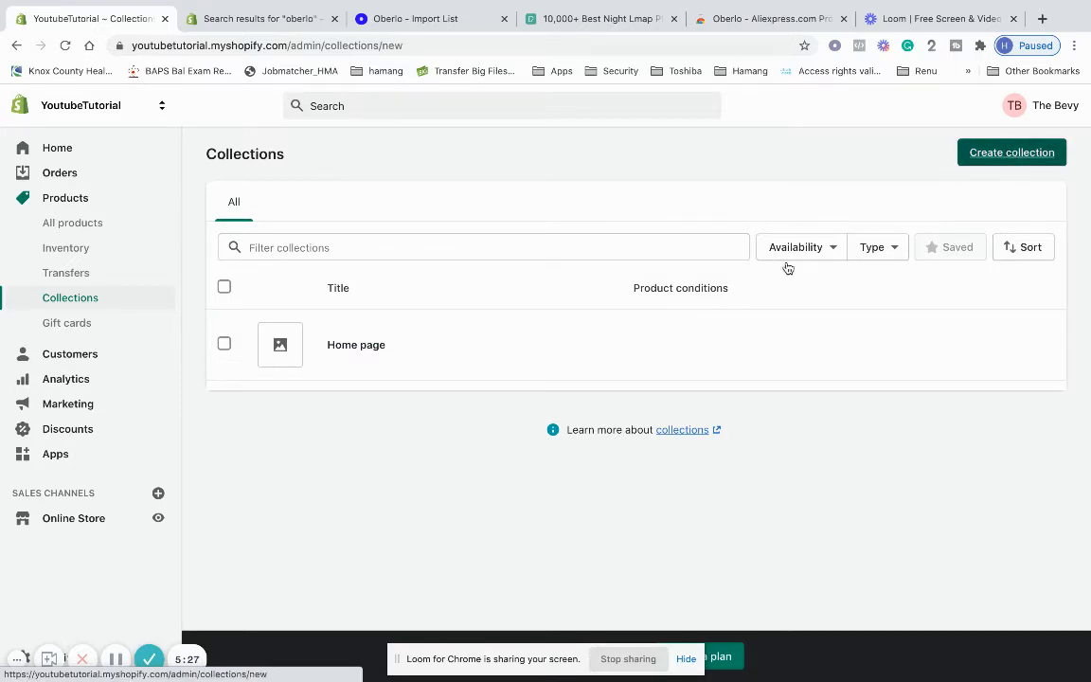
{"action": "left_click", "coordinate": [655, 232]}
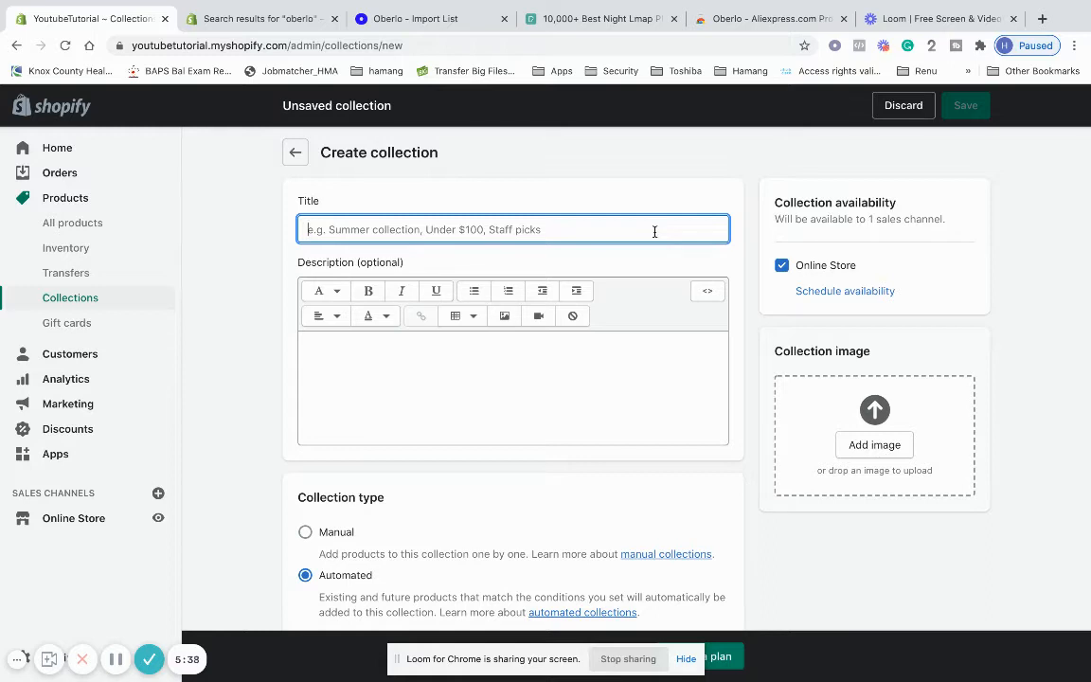
{"action": "type", "text": "Jewel"}
{"action": "key", "text": "BackSpace"}
{"action": "key", "text": "BackSpace"}
{"action": "key", "text": "BackSpace"}
{"action": "key", "text": "BackSpace"}
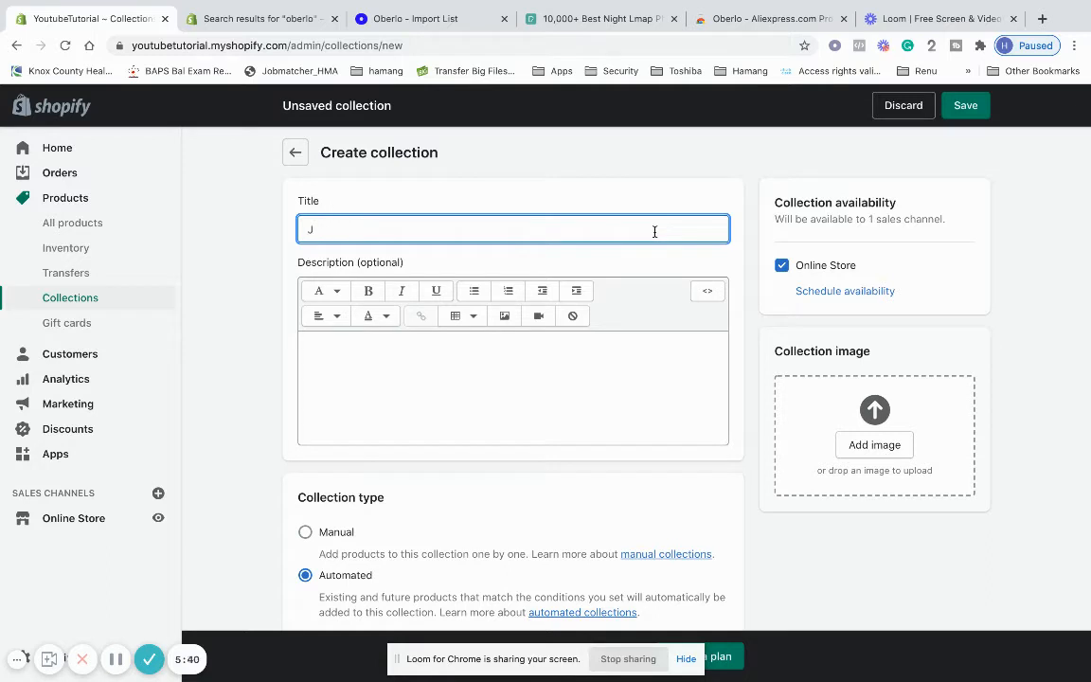
{"action": "key", "text": "BackSpace"}
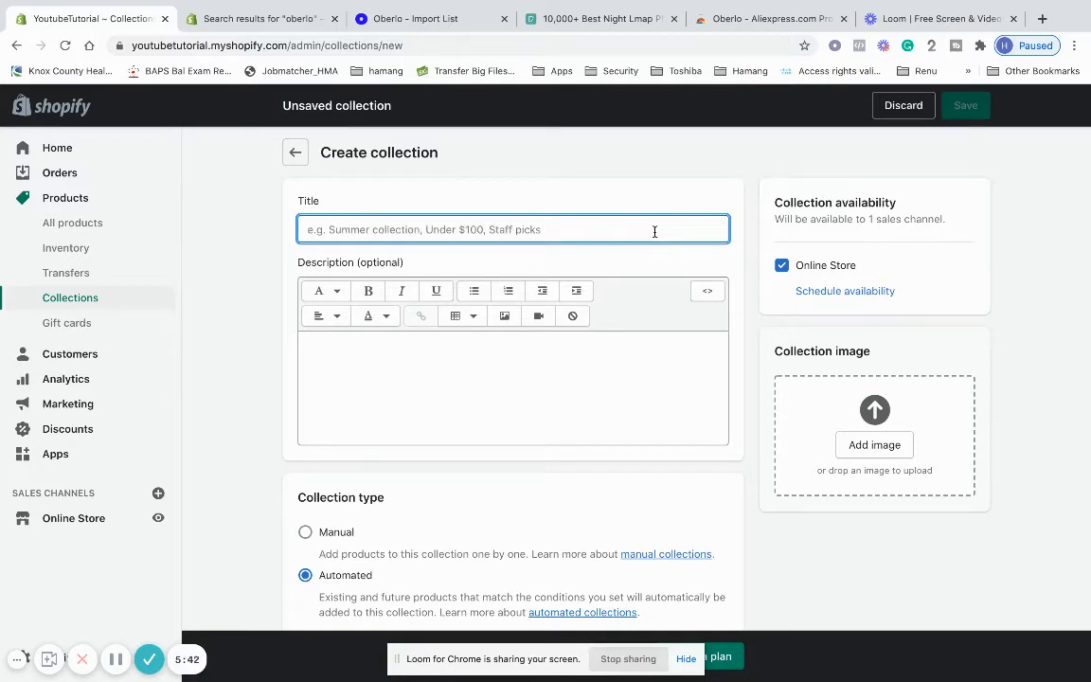
{"action": "scroll", "coordinate": [446, 381], "scroll_direction": "down", "scroll_amount": 1}
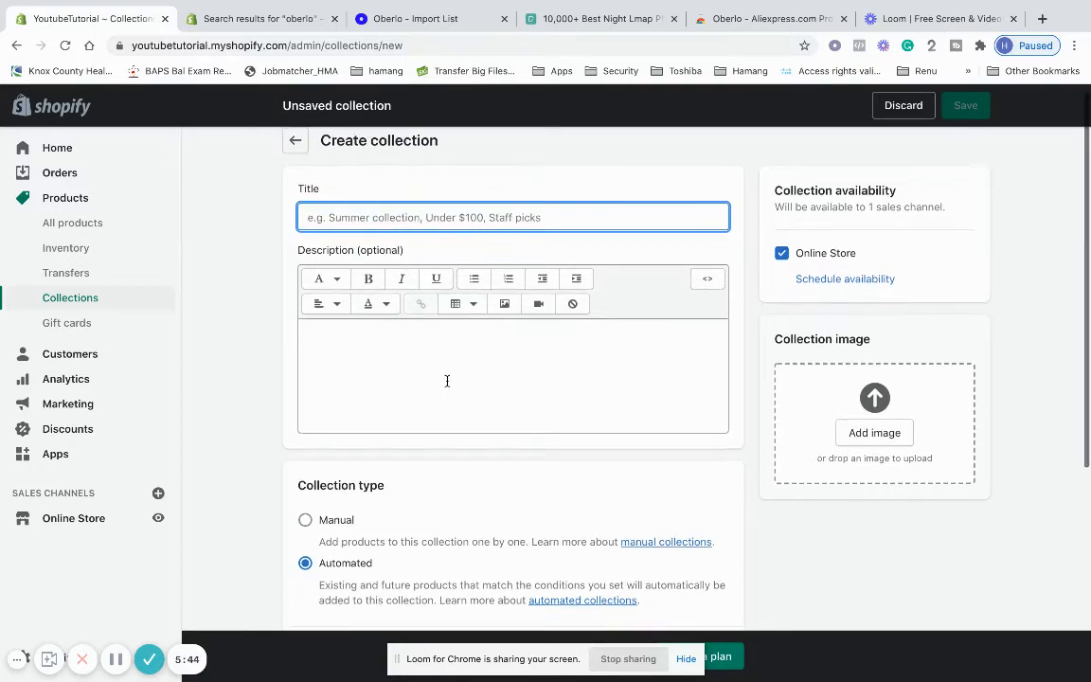
{"action": "scroll", "coordinate": [446, 380], "scroll_direction": "down", "scroll_amount": 5}
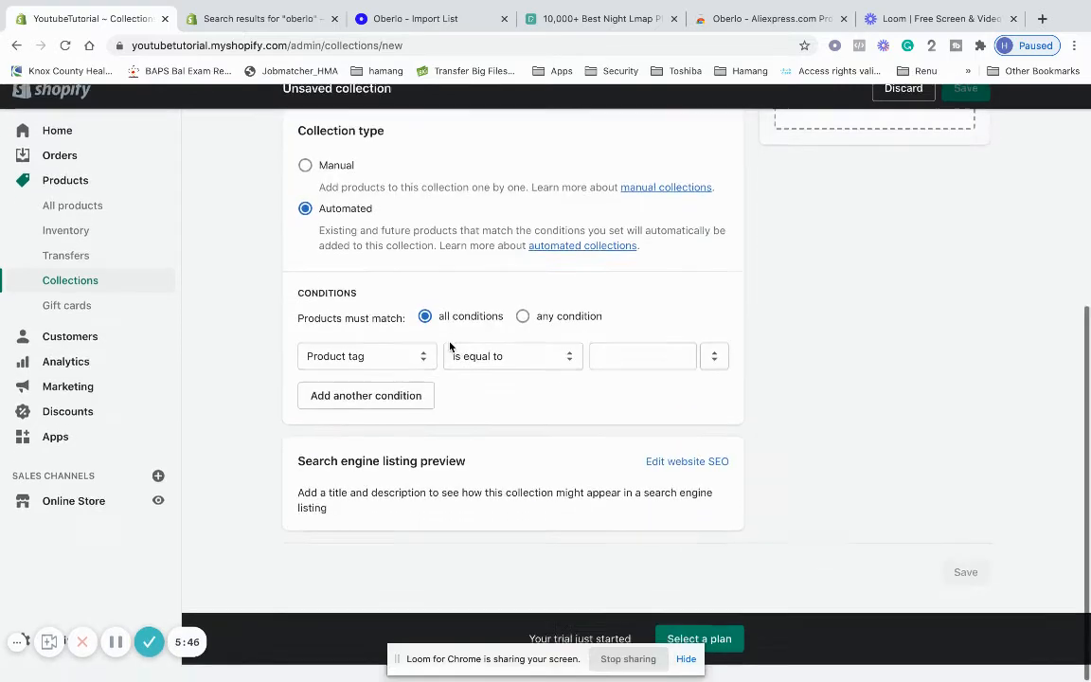
{"action": "left_click", "coordinate": [663, 382]}
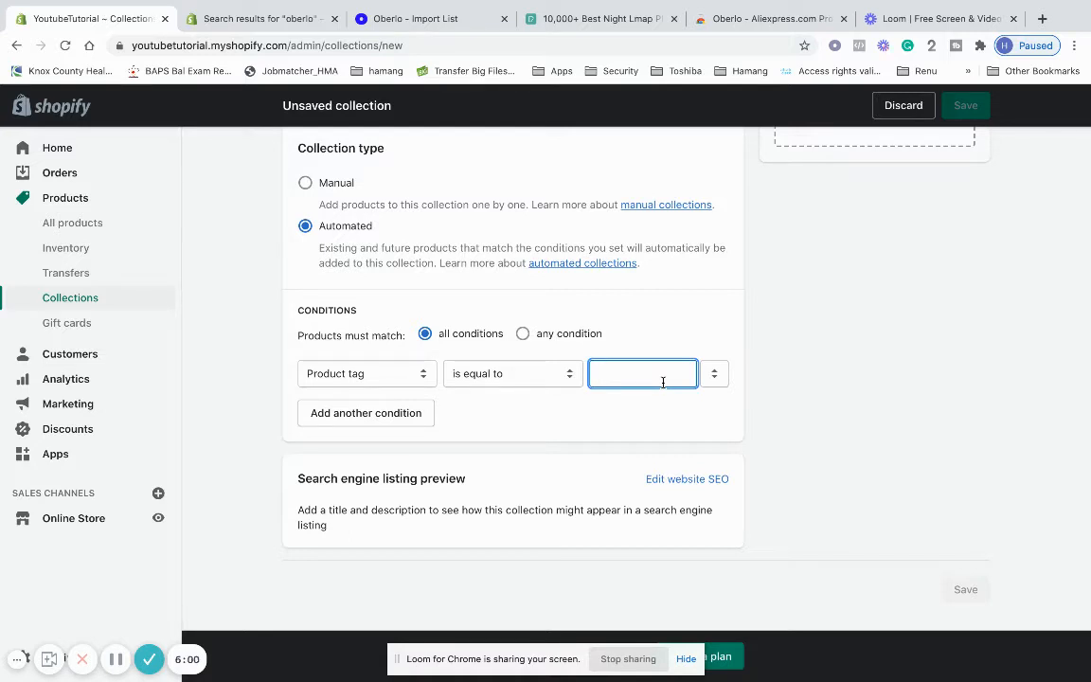
{"action": "type", "text": "red shirt"}
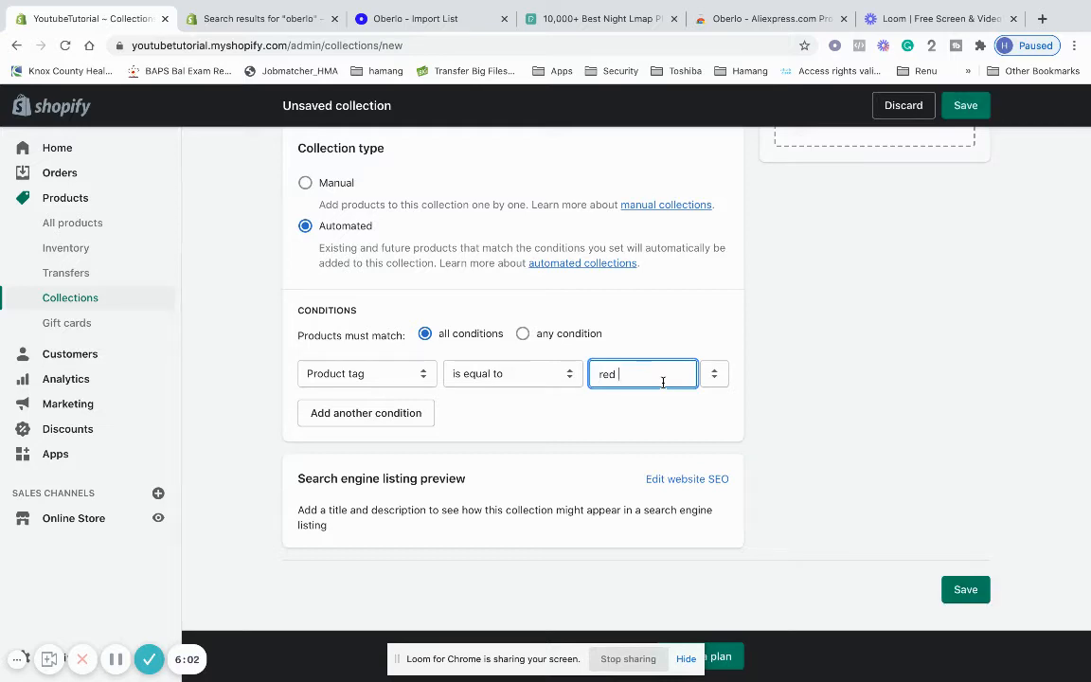
{"action": "key", "text": "BackSpace"}
{"action": "key", "text": "BackSpace"}
{"action": "key", "text": "BackSpace"}
{"action": "key", "text": "BackSpace"}
{"action": "key", "text": "BackSpace"}
{"action": "key", "text": "BackSpace"}
{"action": "scroll", "coordinate": [714, 394], "scroll_direction": "up", "scroll_amount": 4}
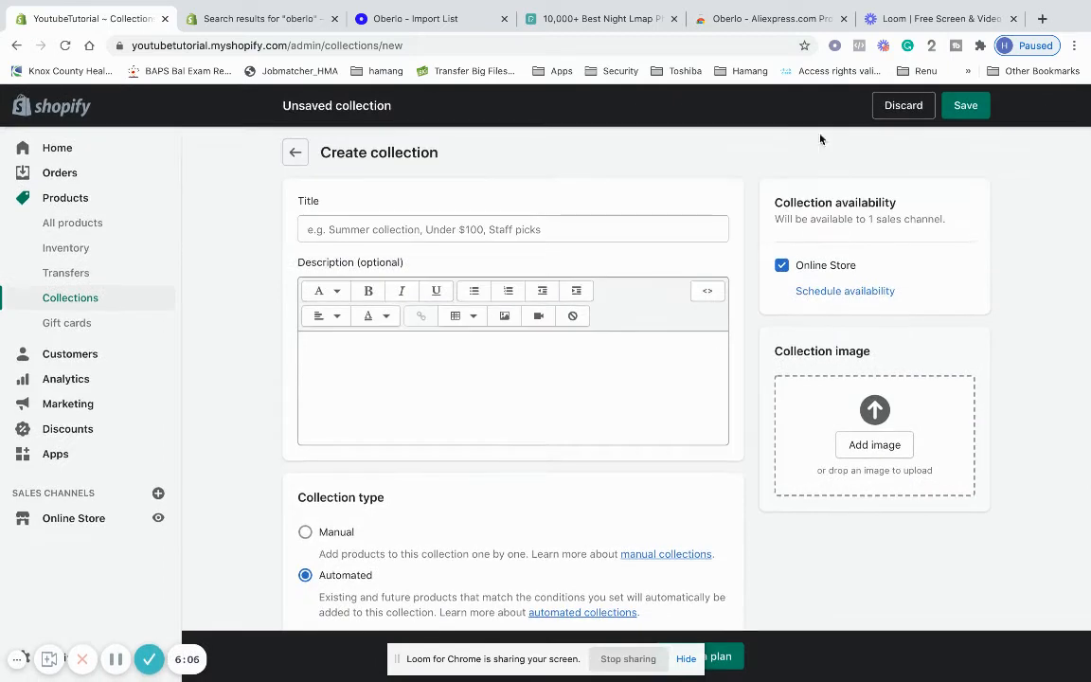
{"action": "left_click", "coordinate": [292, 160]}
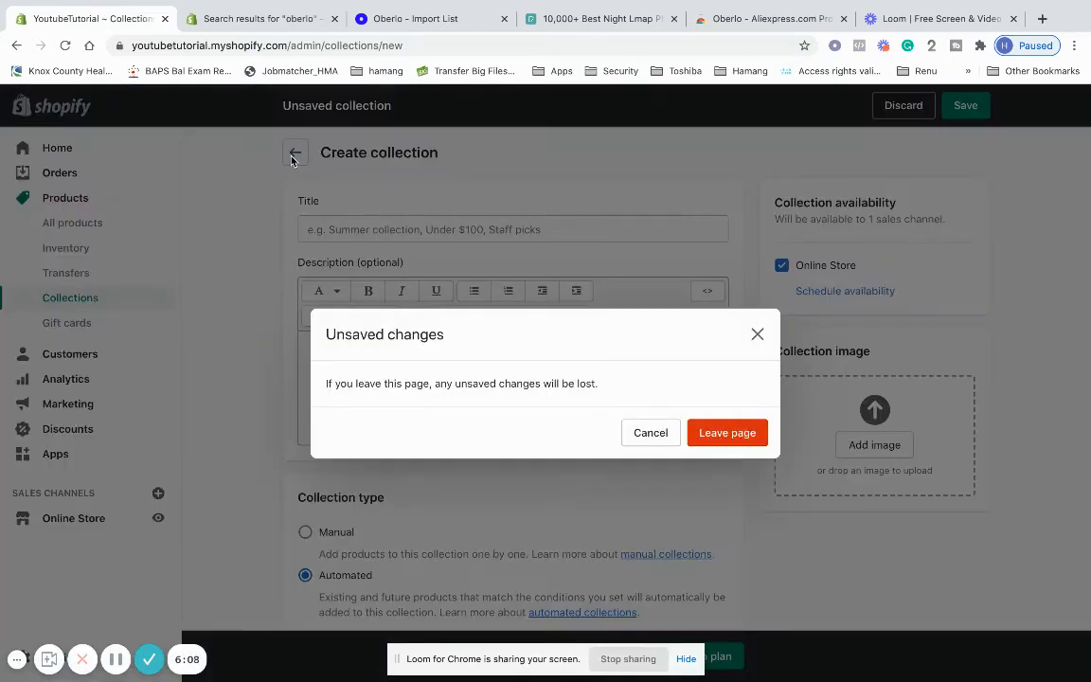
{"action": "left_click", "coordinate": [694, 429]}
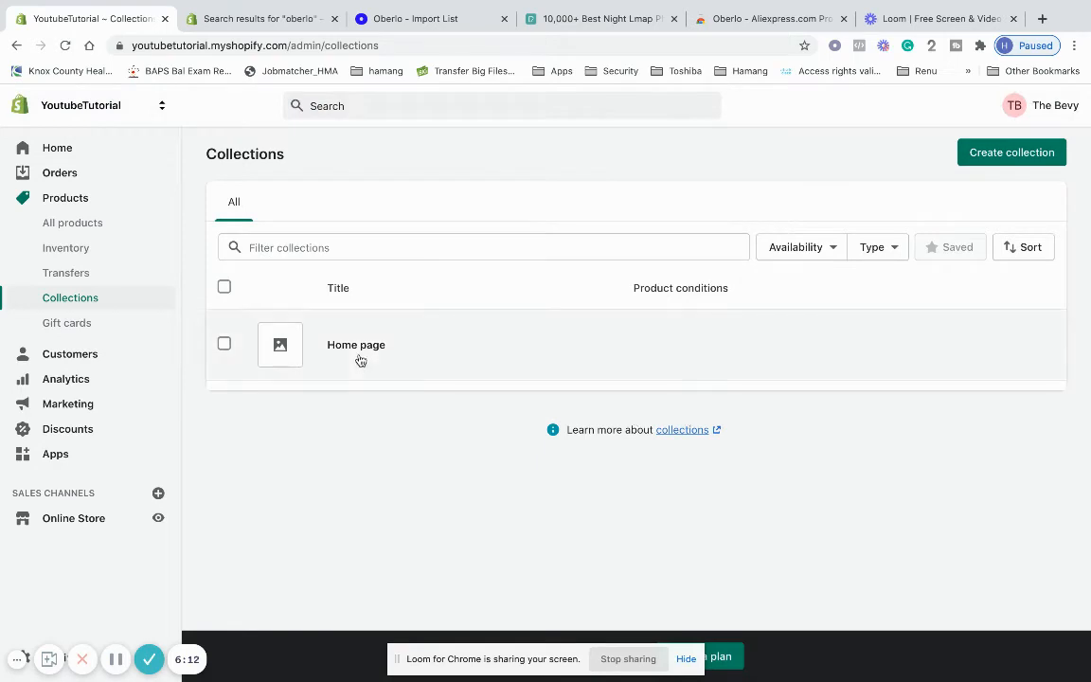
{"action": "left_click", "coordinate": [438, 21]}
Put LED Night Light in the Home page collection and tag it 'night lamp'
{"action": "left_click", "coordinate": [543, 453]}
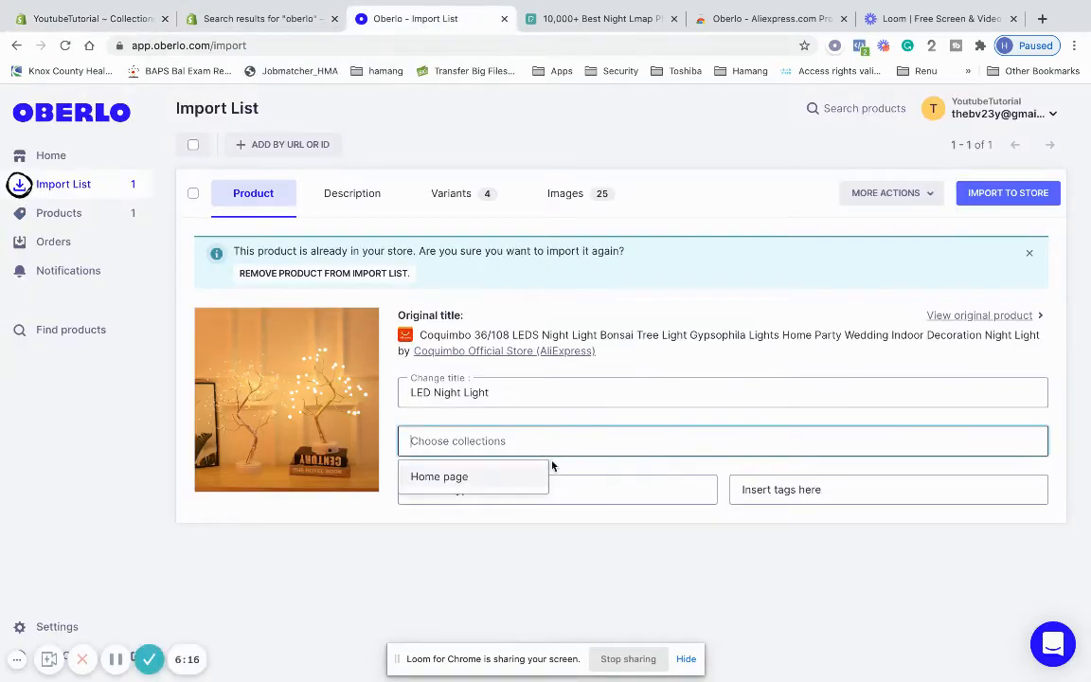
{"action": "left_click", "coordinate": [526, 479]}
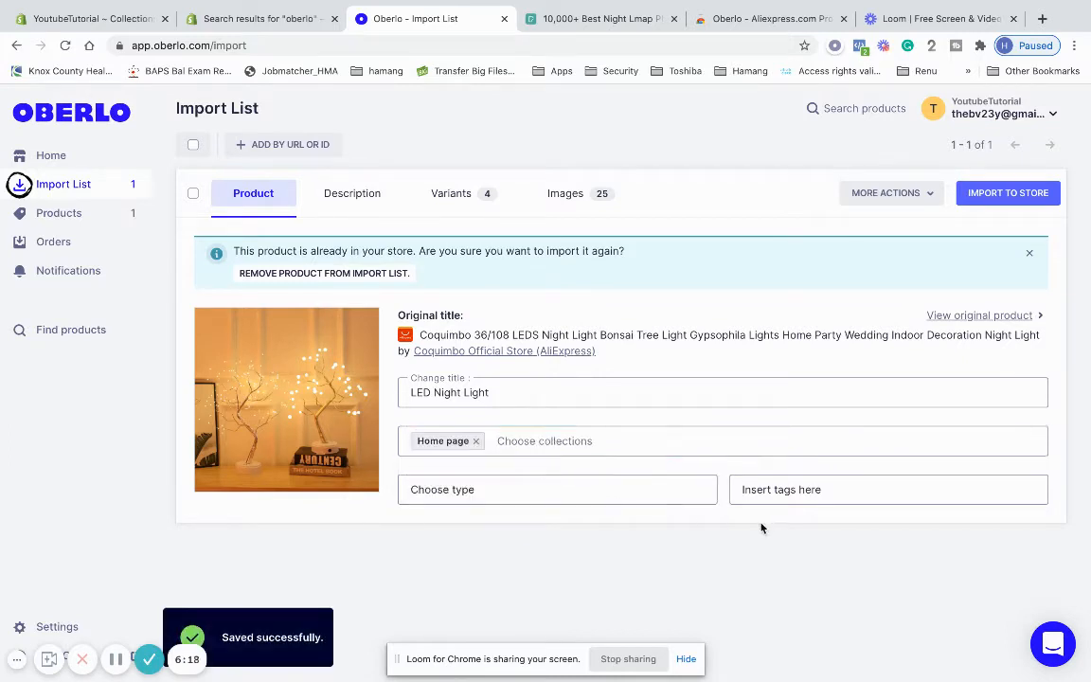
{"action": "left_click", "coordinate": [767, 490]}
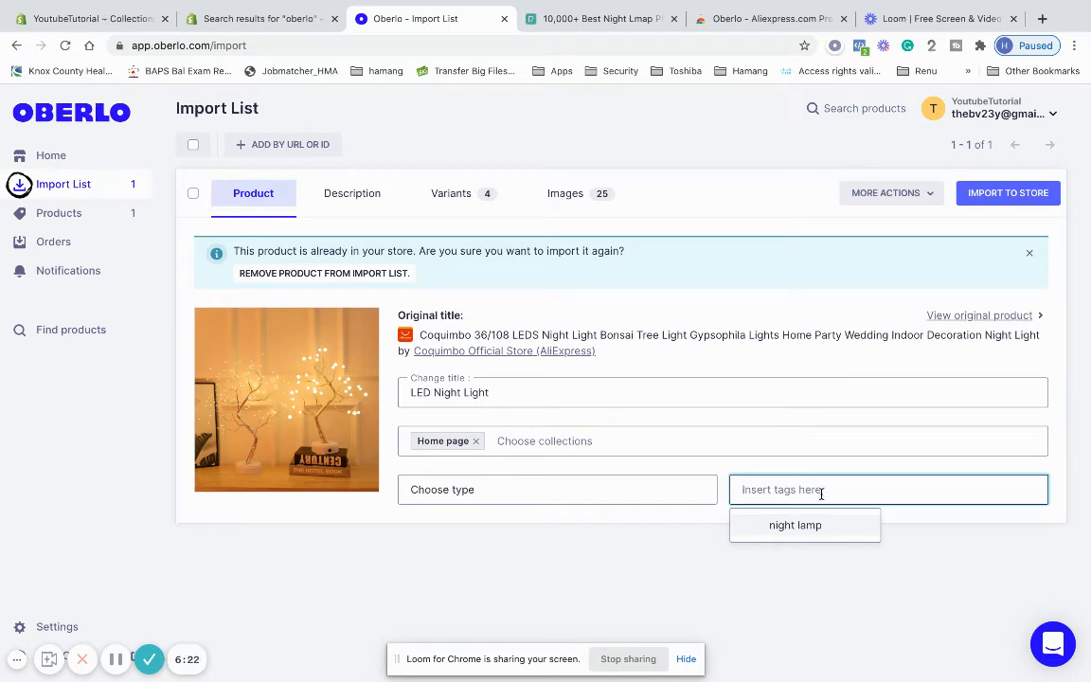
{"action": "type", "text": "night ka"}
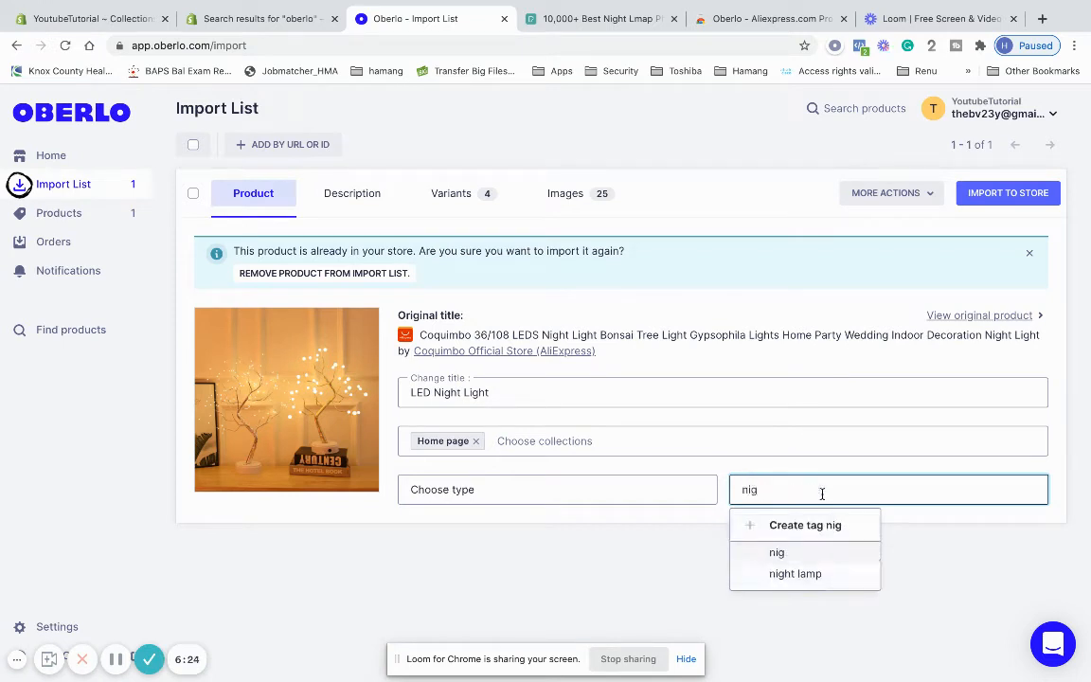
{"action": "key", "text": "BackSpace"}
{"action": "key", "text": "BackSpace"}
{"action": "type", "text": "lamp"}
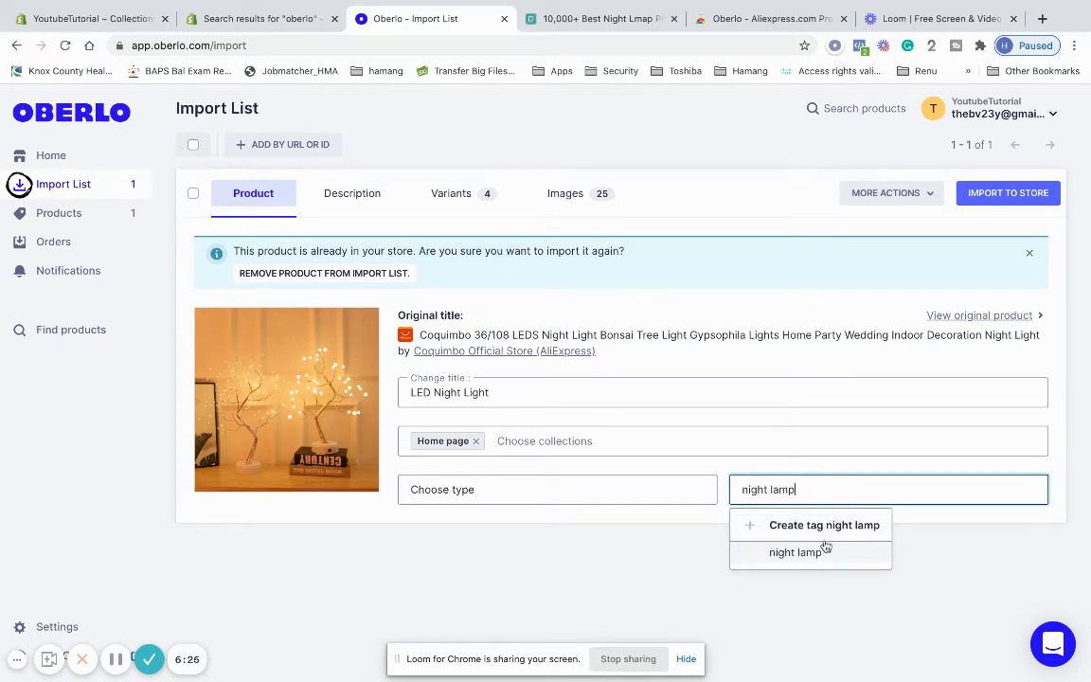
{"action": "left_click", "coordinate": [823, 526]}
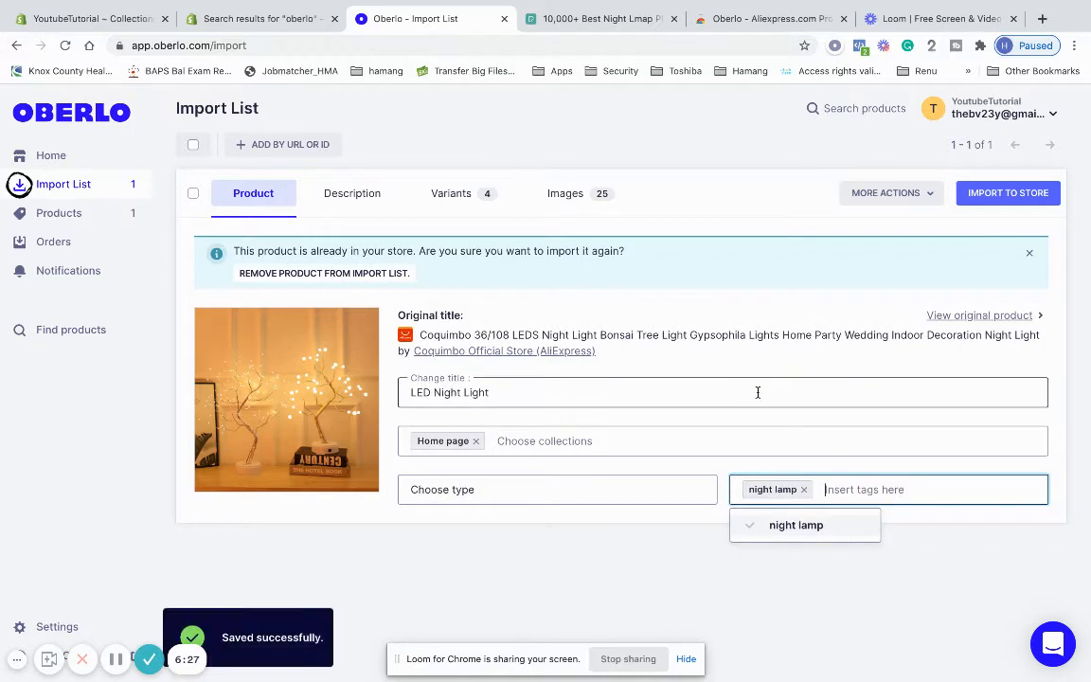
{"action": "left_click", "coordinate": [653, 390]}
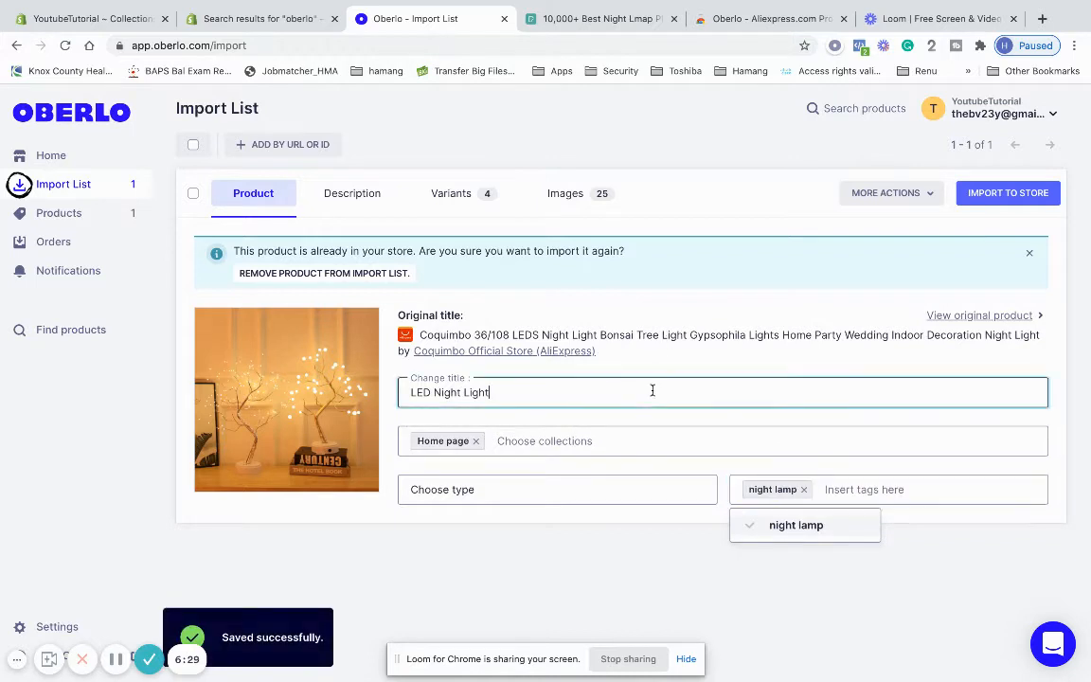
{"action": "left_click", "coordinate": [370, 194]}
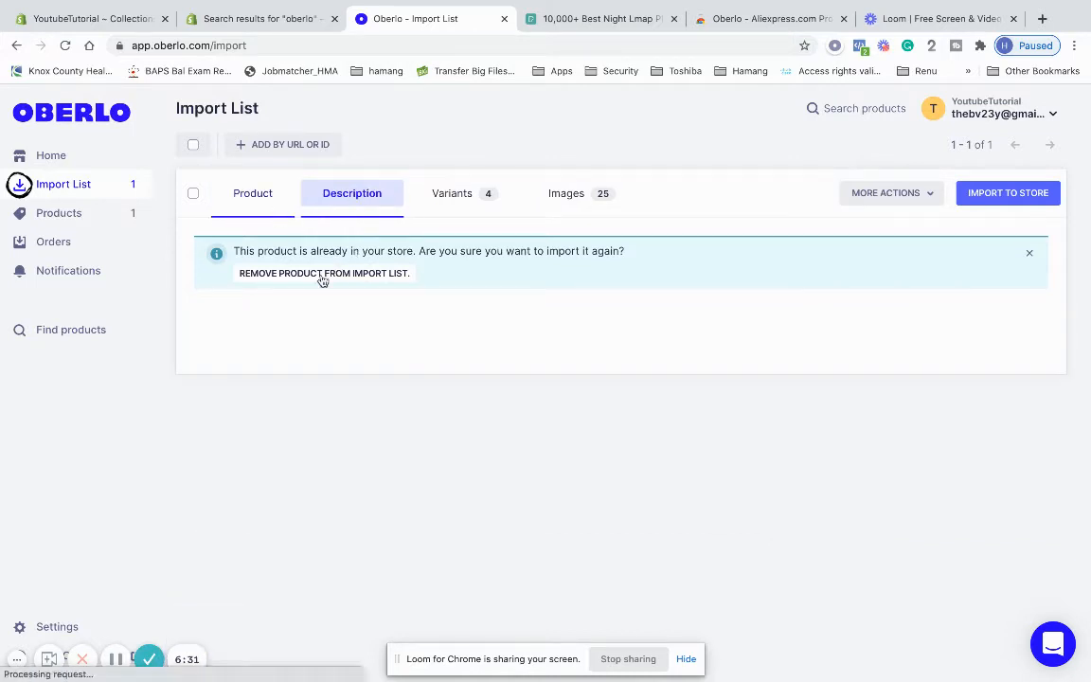
Select all of the LED Night Light's specification-list description and delete it, leaving 0 words
{"action": "scroll", "coordinate": [351, 451], "scroll_direction": "down", "scroll_amount": 1}
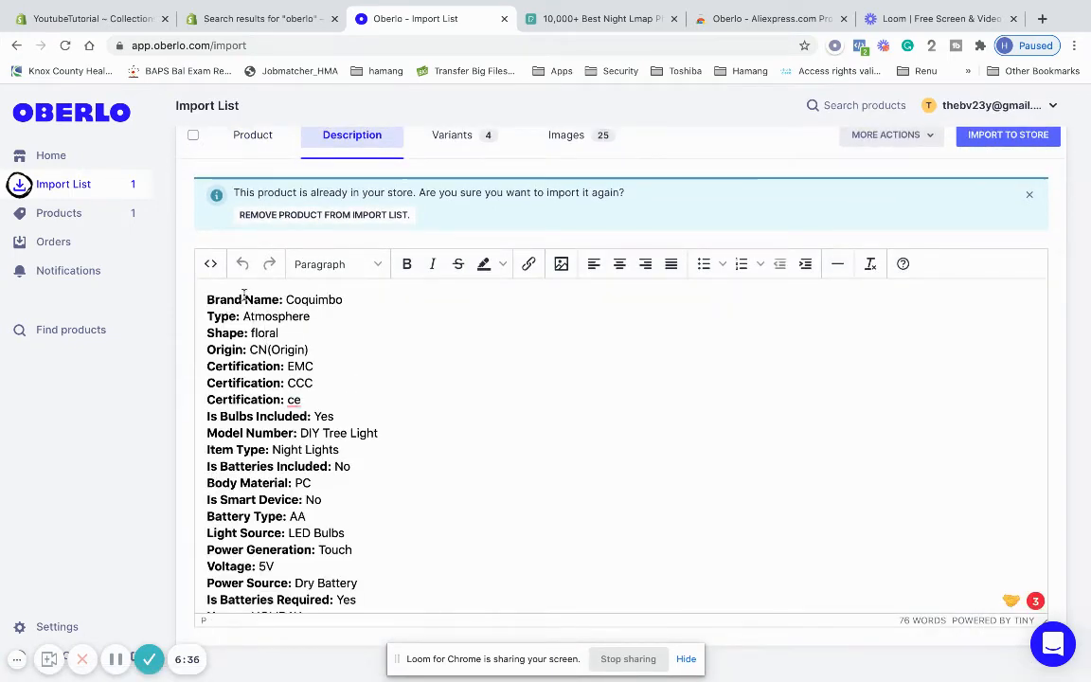
{"action": "scroll", "coordinate": [244, 296], "scroll_direction": "down", "scroll_amount": 2}
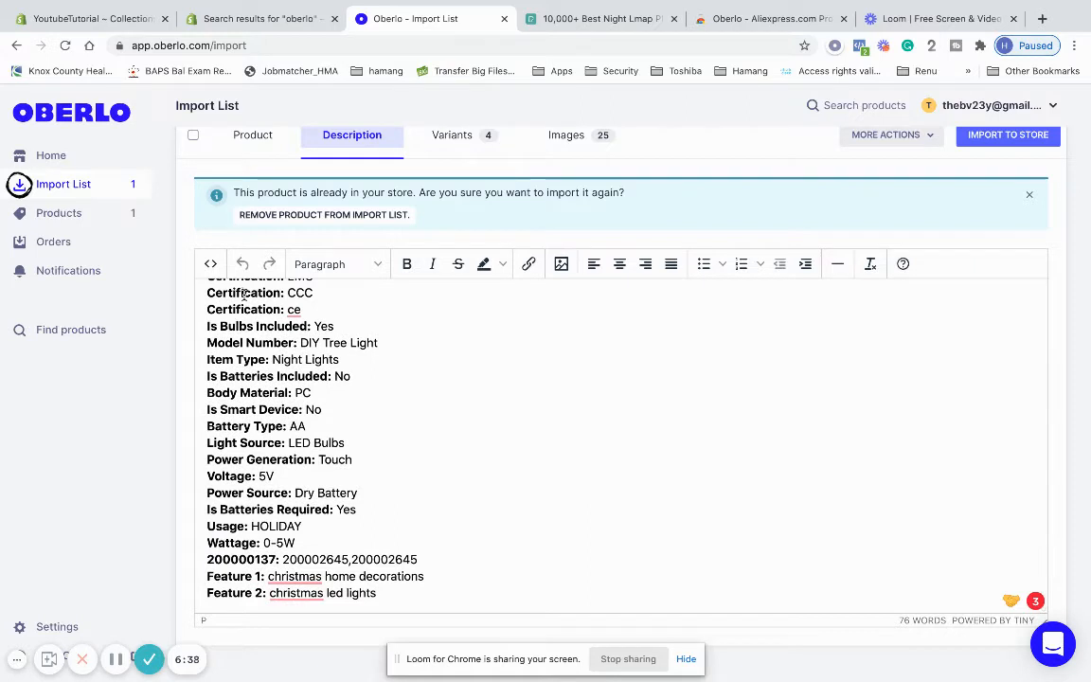
{"action": "scroll", "coordinate": [342, 443], "scroll_direction": "up", "scroll_amount": 2}
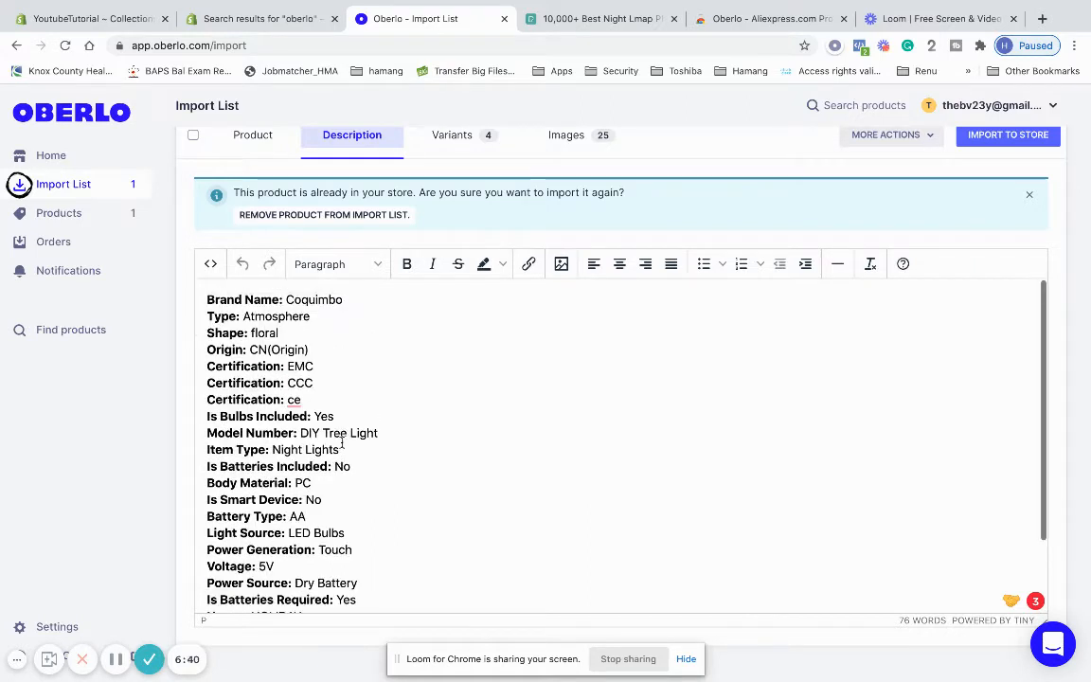
{"action": "scroll", "coordinate": [342, 442], "scroll_direction": "down", "scroll_amount": 2}
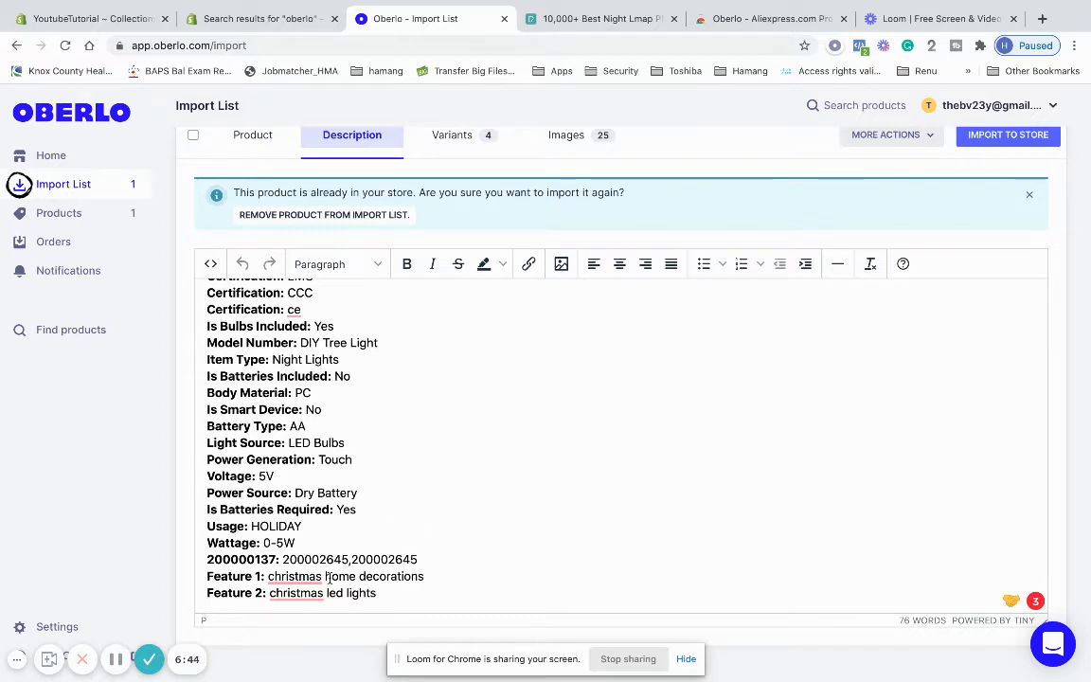
{"action": "scroll", "coordinate": [329, 578], "scroll_direction": "up", "scroll_amount": 2}
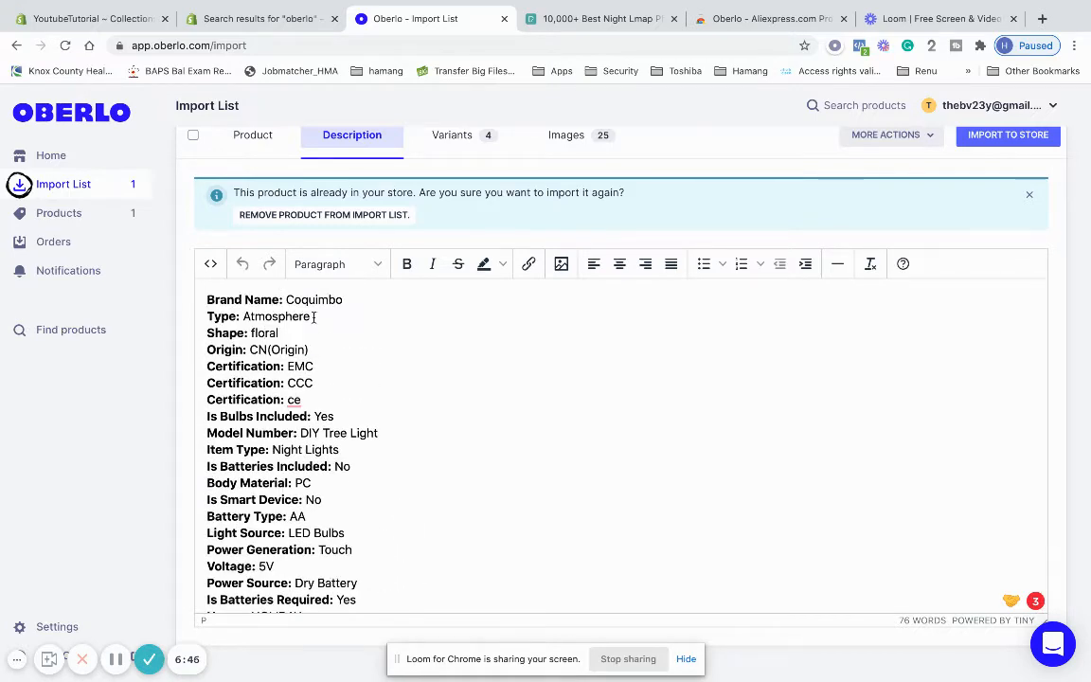
{"action": "scroll", "coordinate": [301, 433], "scroll_direction": "down", "scroll_amount": 2}
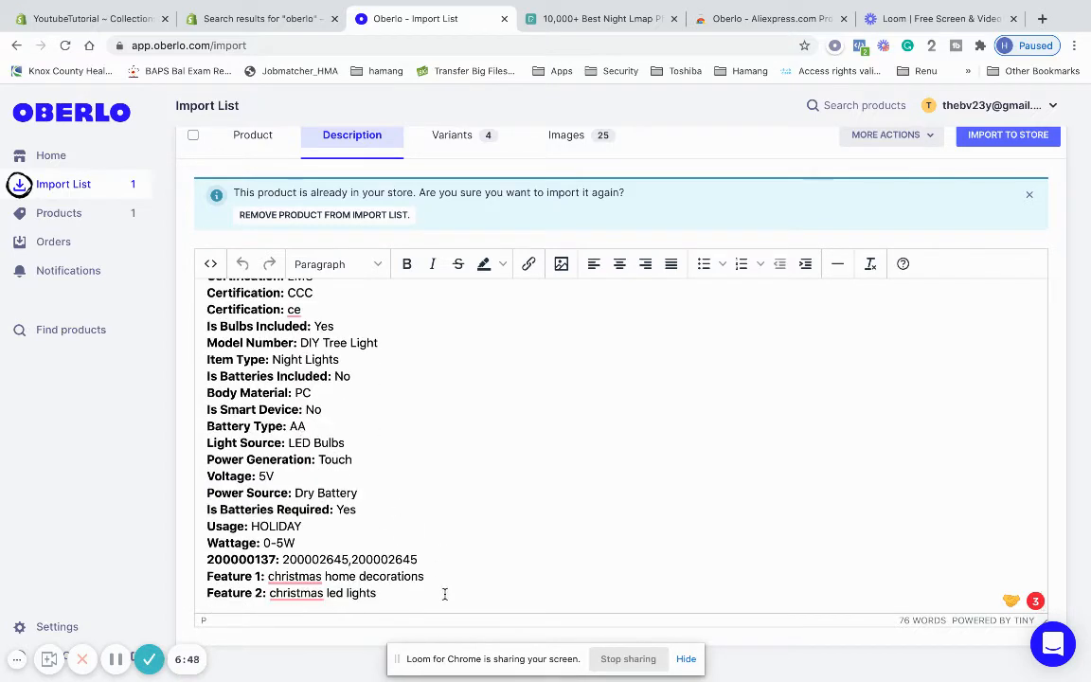
{"action": "left_click_drag", "start_coordinate": [403, 593], "coordinate": [298, 544]}
{"action": "key", "text": "ctrl+a"}
{"action": "key", "text": "BackSpace"}
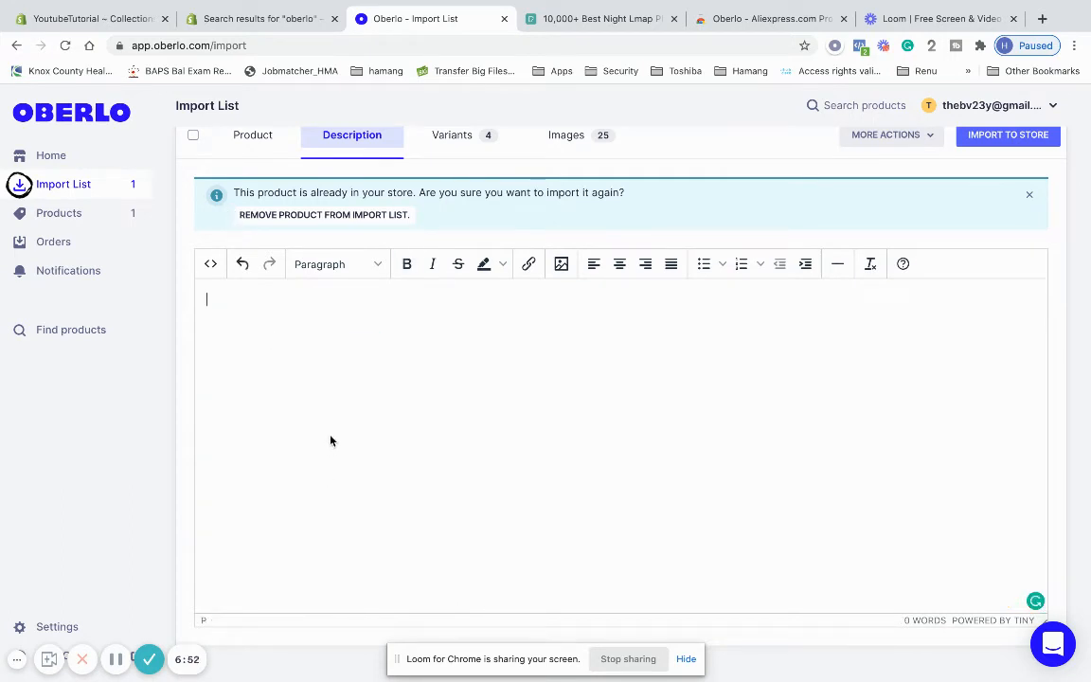
Show the four LED variants, priced US$23.26 for 36 LEDS and US$25.18 for 108 LEDS
{"action": "left_click", "coordinate": [471, 146]}
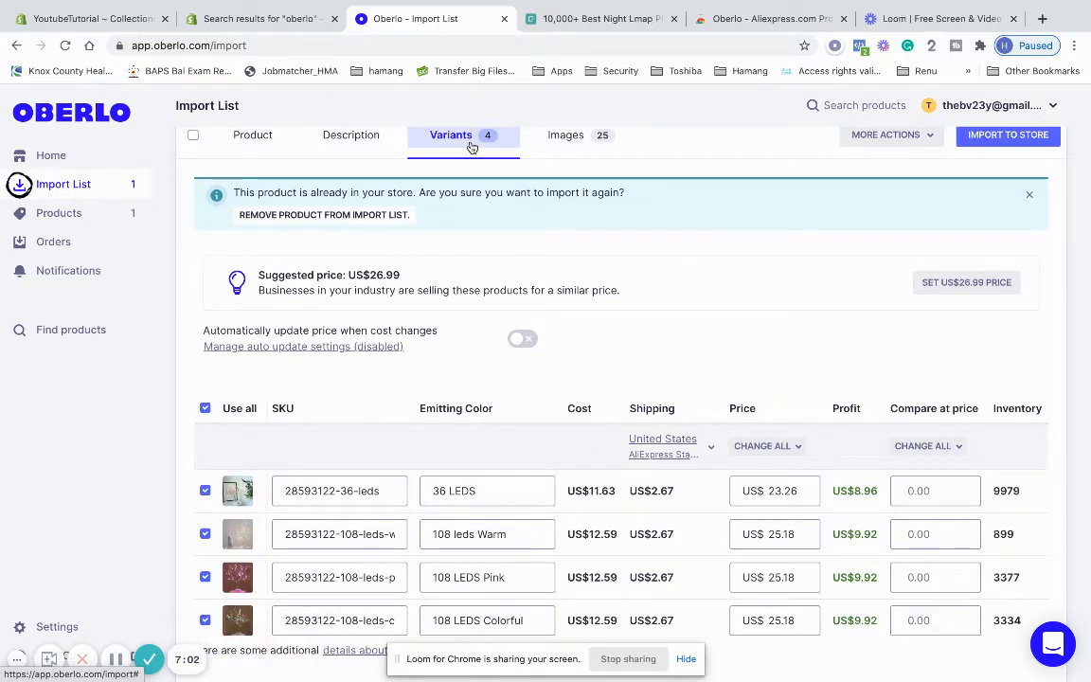
{"action": "scroll", "coordinate": [465, 389], "scroll_direction": "down", "scroll_amount": 1}
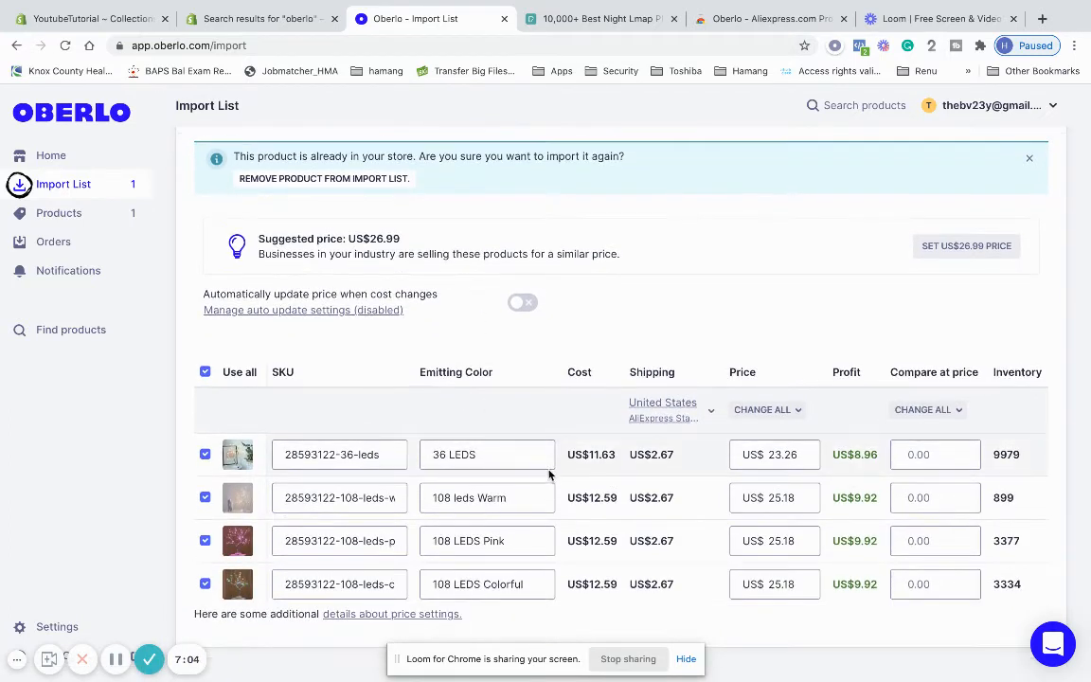
{"action": "left_click", "coordinate": [779, 410]}
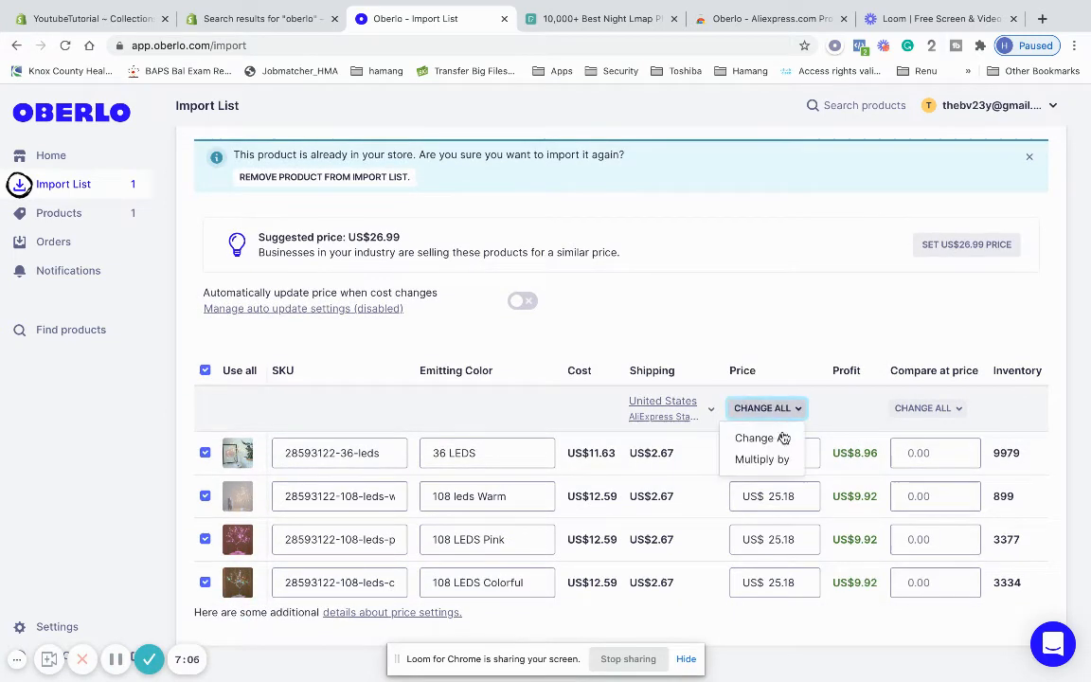
{"action": "left_click", "coordinate": [864, 277]}
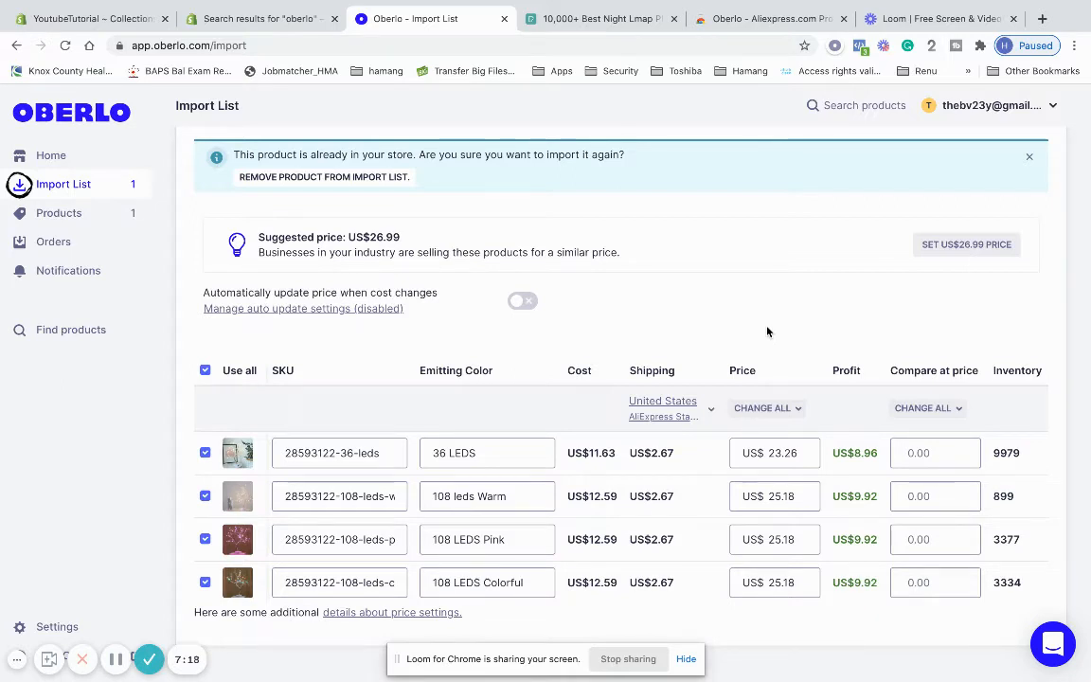
{"action": "scroll", "coordinate": [663, 284], "scroll_direction": "up", "scroll_amount": 1}
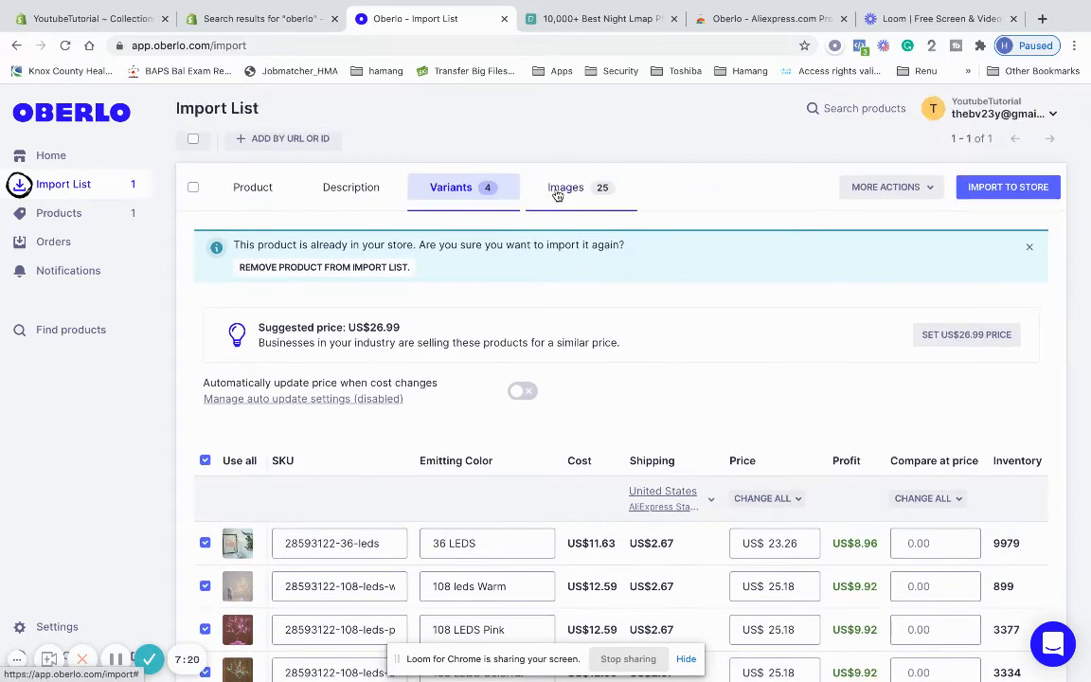
Scroll through the 25 product images, then import the LED Night Light into the store
{"action": "scroll", "coordinate": [517, 303], "scroll_direction": "down", "scroll_amount": 1}
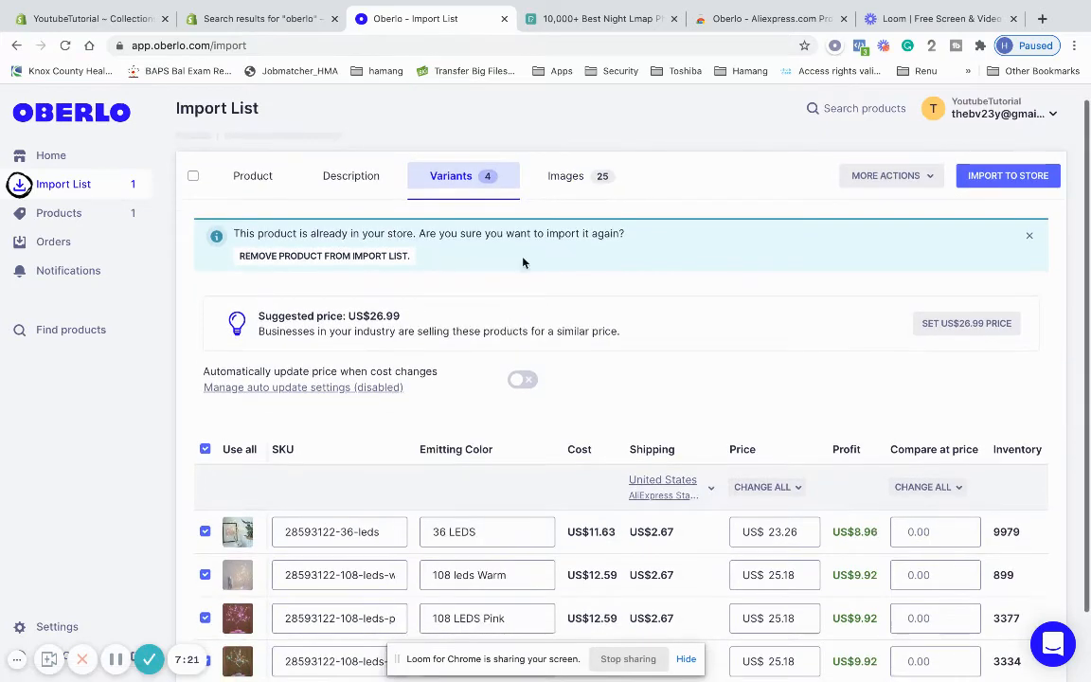
{"action": "left_click", "coordinate": [554, 173]}
{"action": "scroll", "coordinate": [338, 423], "scroll_direction": "down", "scroll_amount": 2}
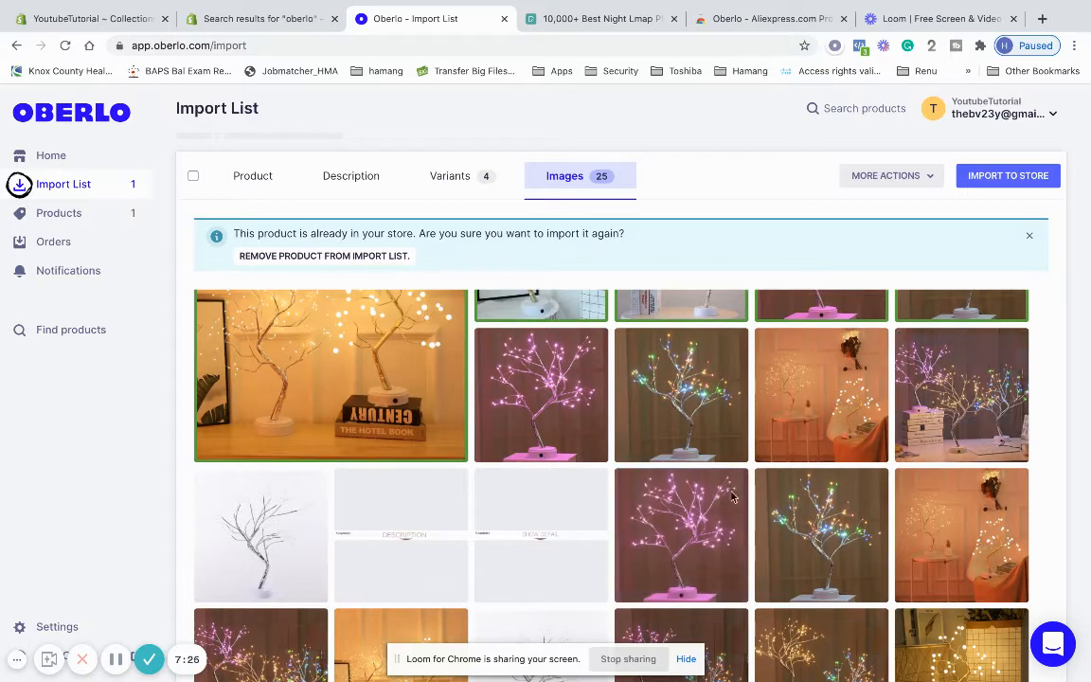
{"action": "scroll", "coordinate": [699, 524], "scroll_direction": "down", "scroll_amount": 3}
{"action": "scroll", "coordinate": [700, 524], "scroll_direction": "up", "scroll_amount": 3}
{"action": "scroll", "coordinate": [699, 524], "scroll_direction": "up", "scroll_amount": 1}
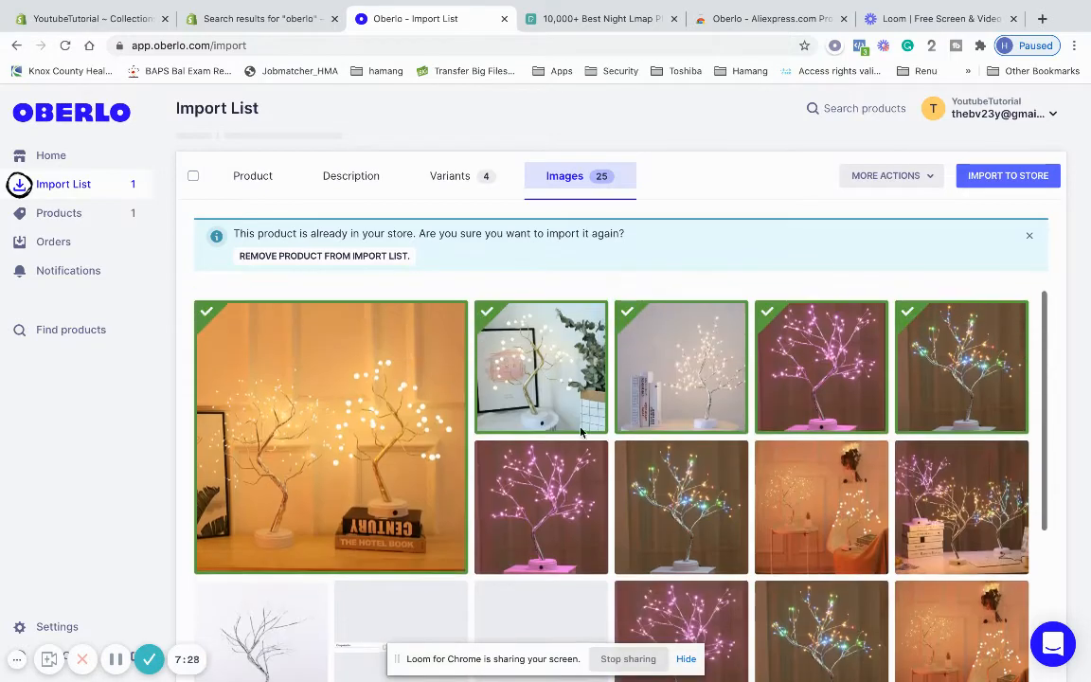
{"action": "left_click", "coordinate": [996, 180]}
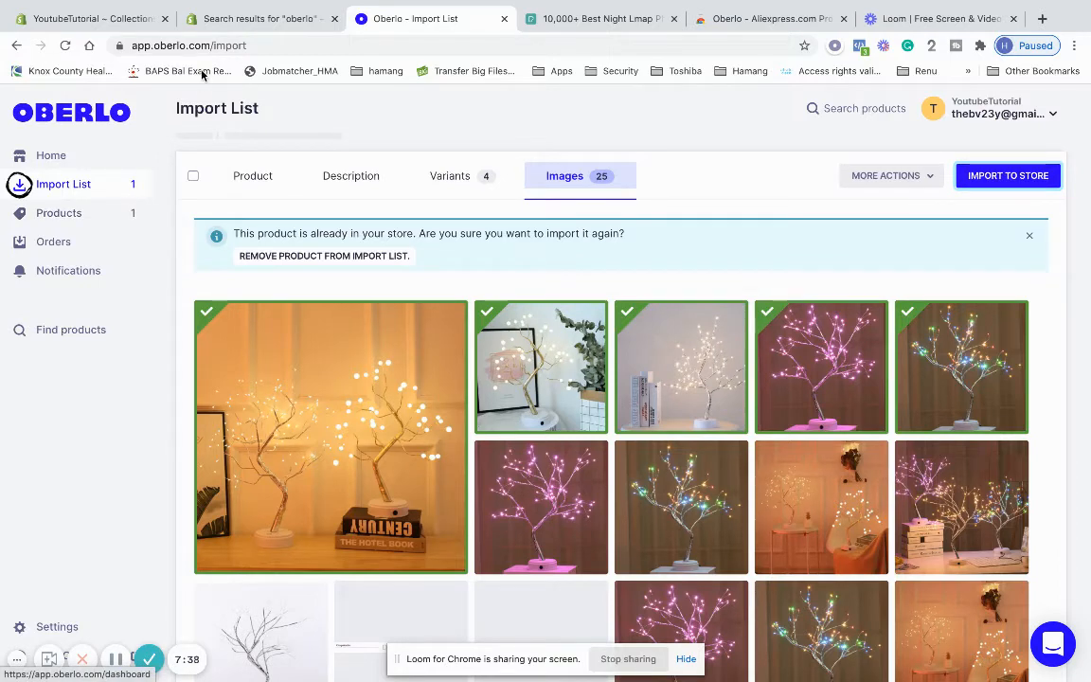
Review the LED Night Tree product's images, four priced variants, Home page collection and night lamp tag
{"action": "left_click", "coordinate": [116, 26]}
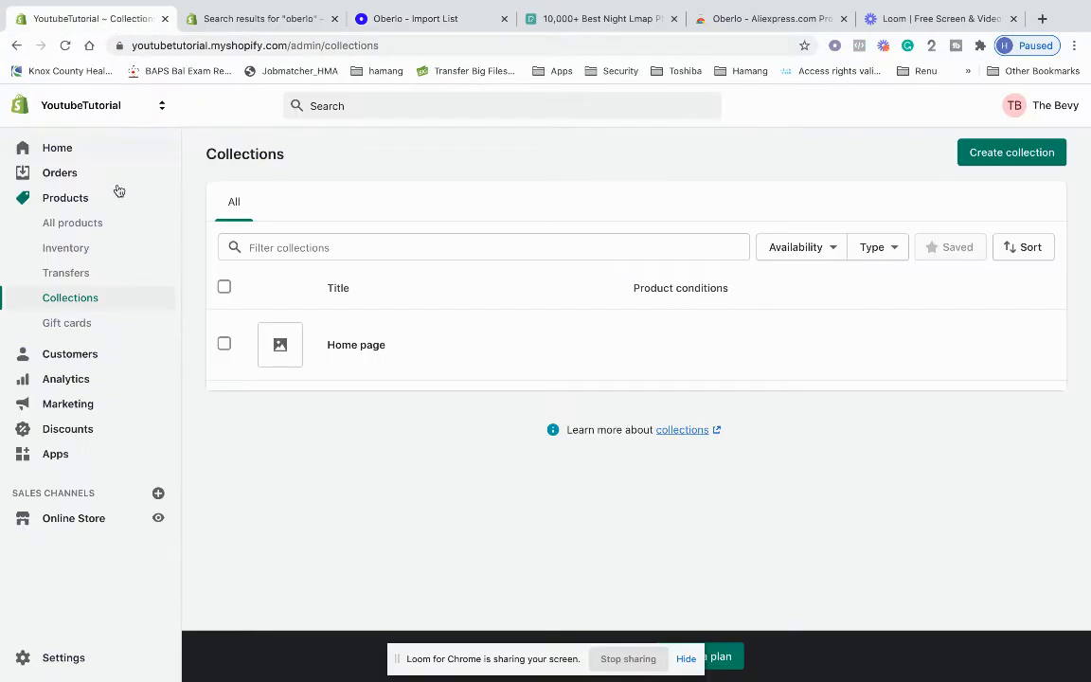
{"action": "left_click", "coordinate": [133, 235]}
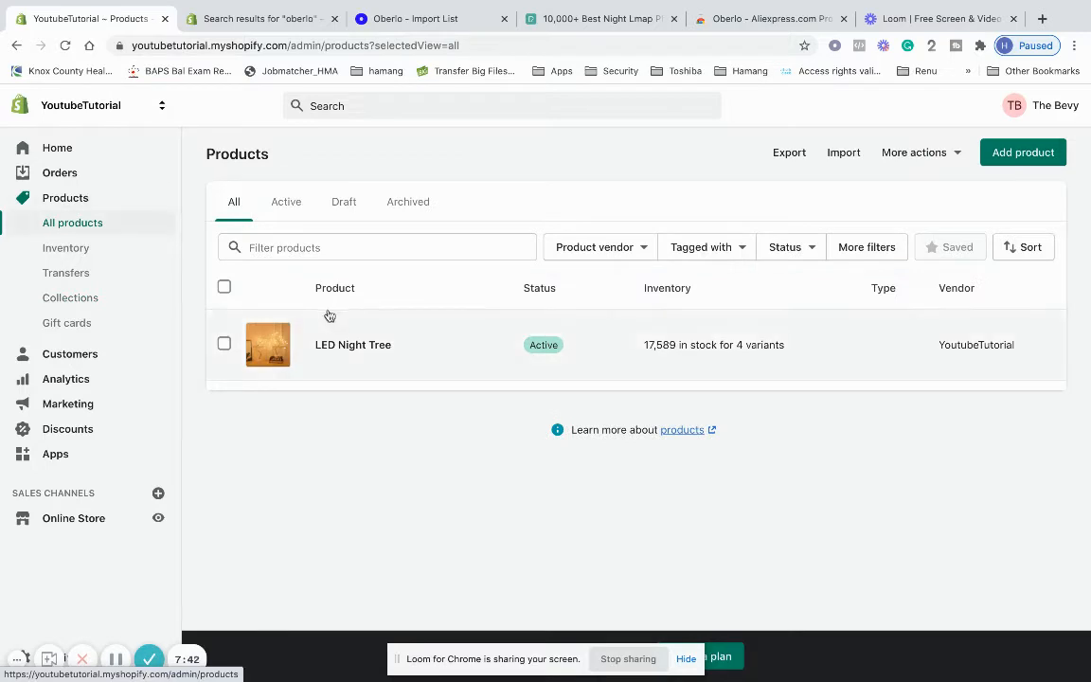
{"action": "left_click", "coordinate": [368, 355]}
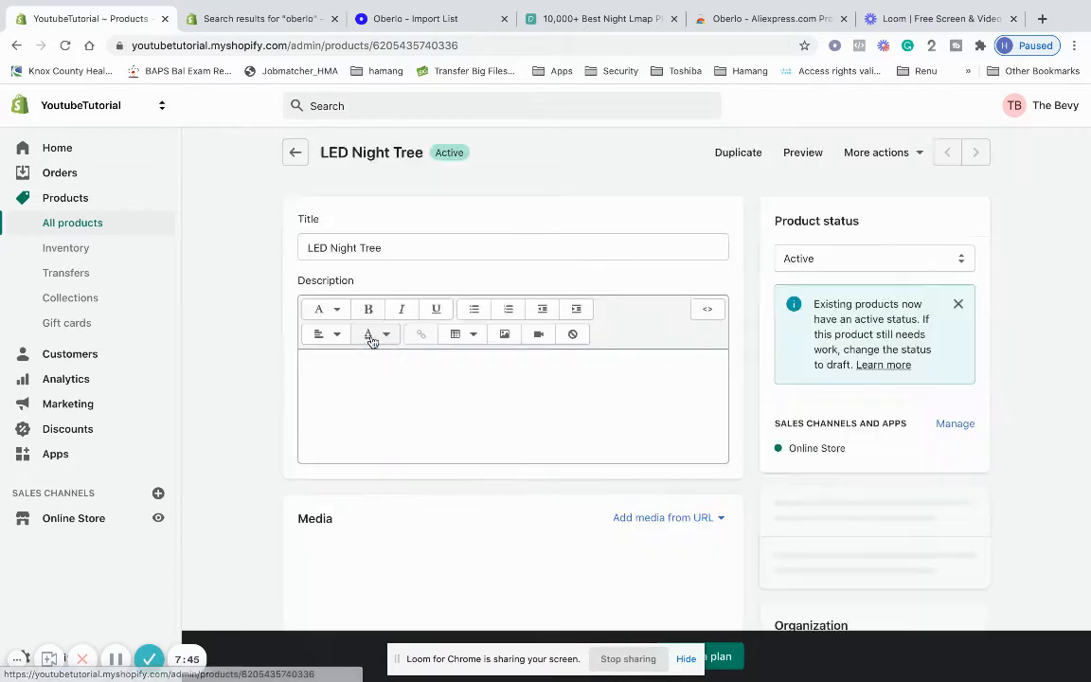
{"action": "scroll", "coordinate": [313, 331], "scroll_direction": "down", "scroll_amount": 3}
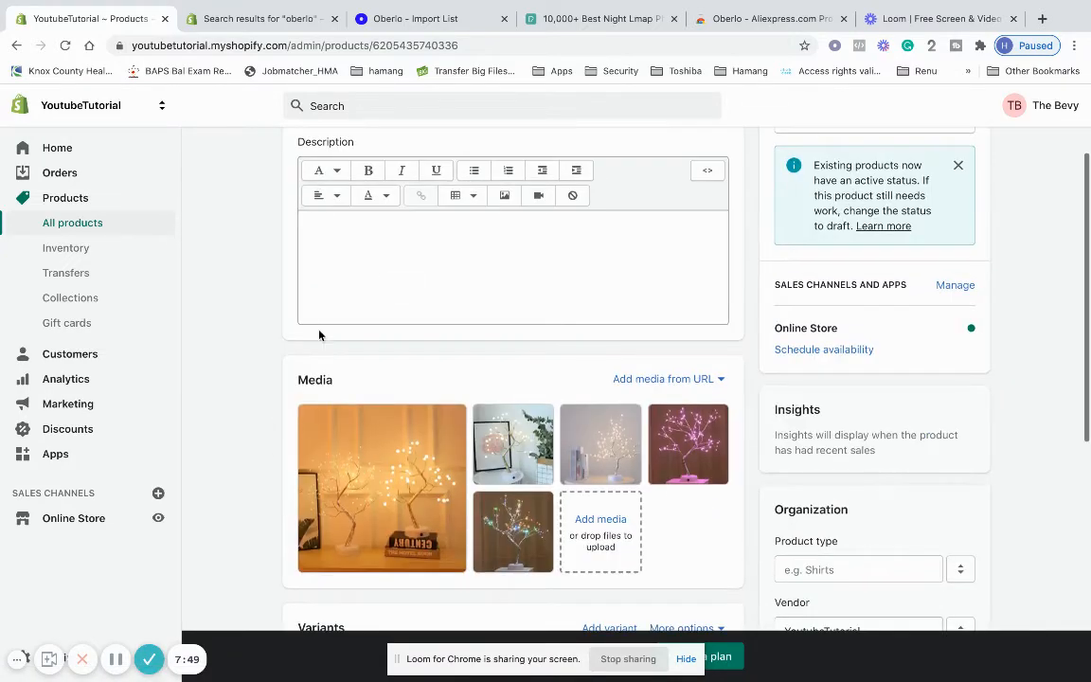
{"action": "scroll", "coordinate": [386, 296], "scroll_direction": "down", "scroll_amount": 5}
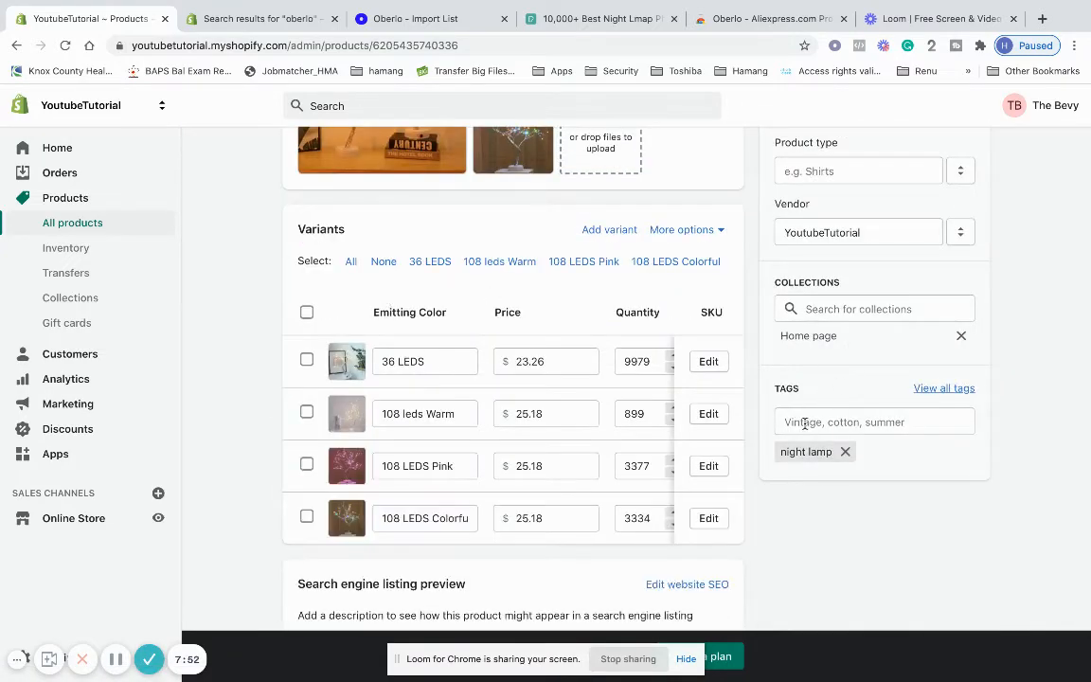
{"action": "scroll", "coordinate": [575, 366], "scroll_direction": "down", "scroll_amount": 2}
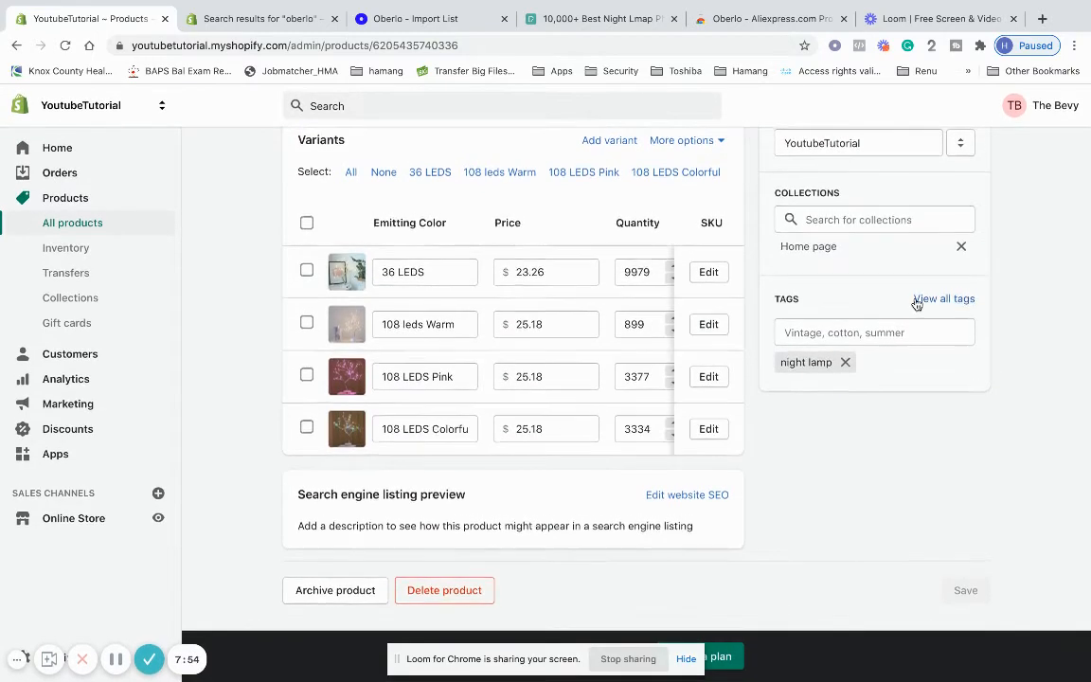
{"action": "scroll", "coordinate": [918, 302], "scroll_direction": "up", "scroll_amount": 2}
{"action": "scroll", "coordinate": [419, 324], "scroll_direction": "up", "scroll_amount": 10}
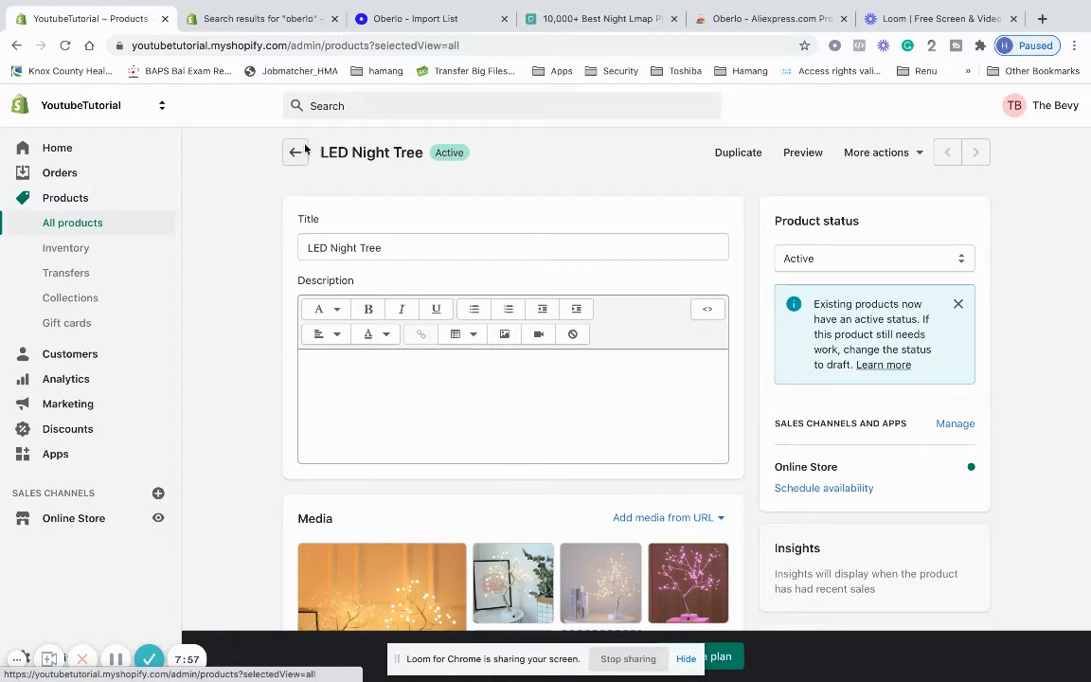
{"action": "left_click", "coordinate": [278, 136]}
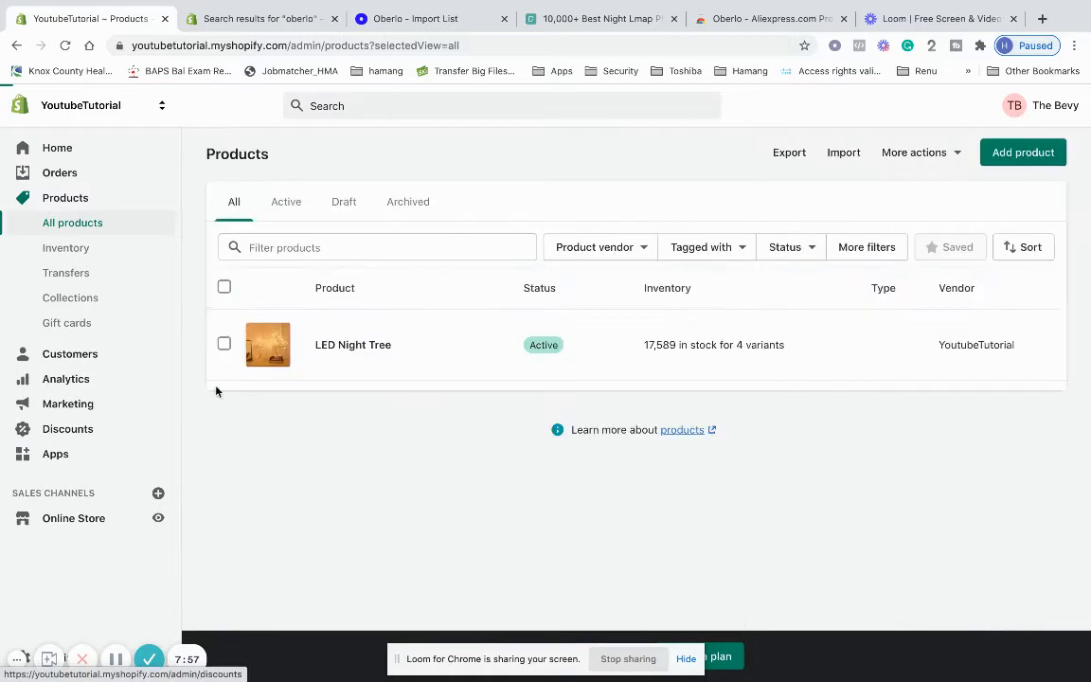
Open Online Store themes to see Debut as the current theme and the theme library
{"action": "left_click", "coordinate": [103, 525]}
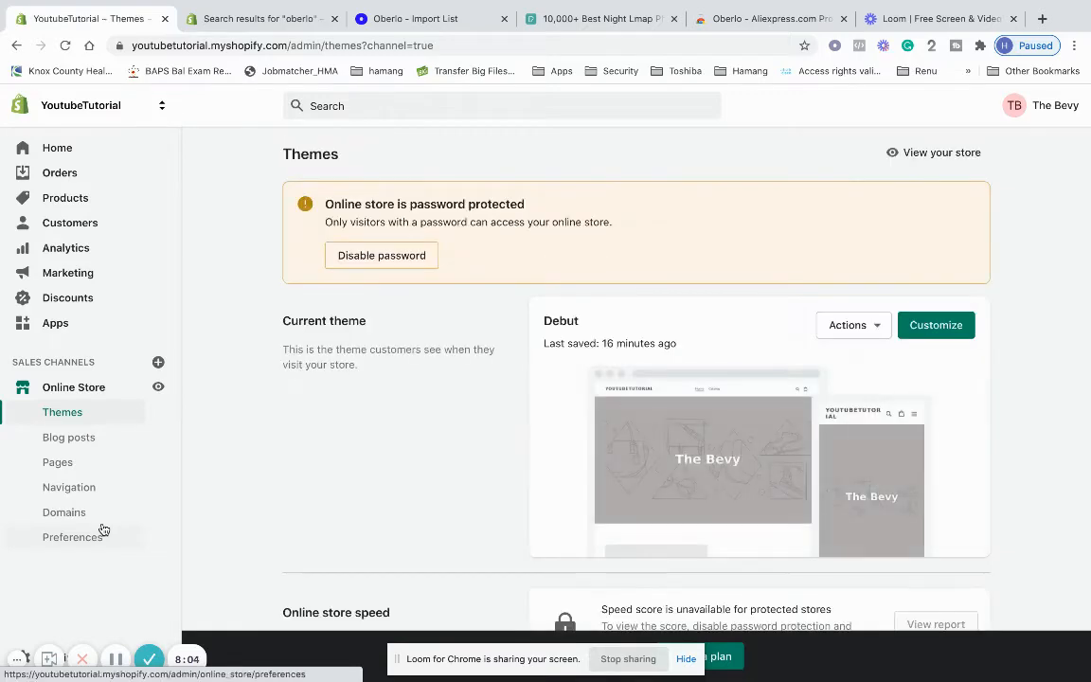
{"action": "scroll", "coordinate": [310, 494], "scroll_direction": "down", "scroll_amount": 4}
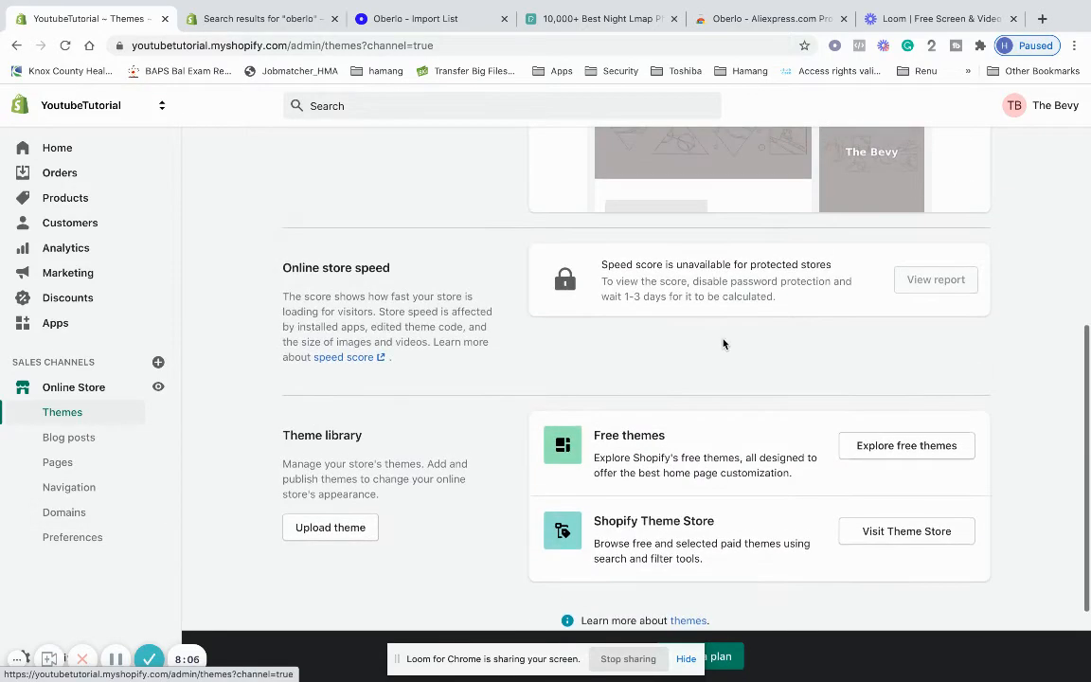
Browse the free themes gallery, then launch the Debut theme editor on the Home page
{"action": "left_click", "coordinate": [915, 448]}
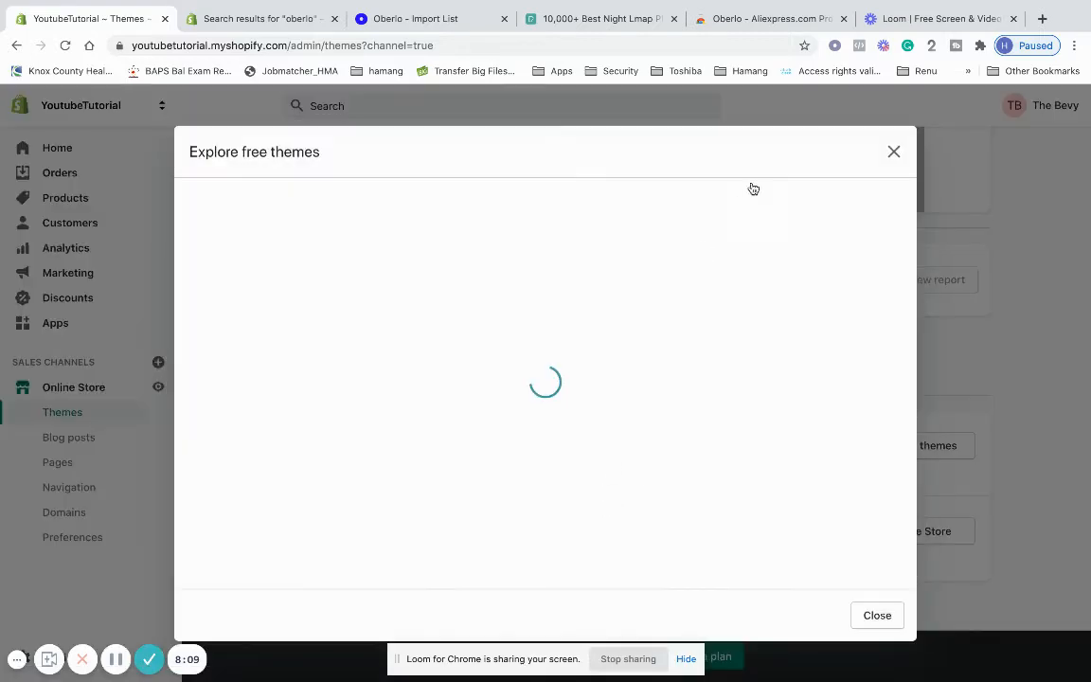
{"action": "scroll", "coordinate": [643, 434], "scroll_direction": "down", "scroll_amount": 5}
{"action": "scroll", "coordinate": [654, 417], "scroll_direction": "up", "scroll_amount": 3}
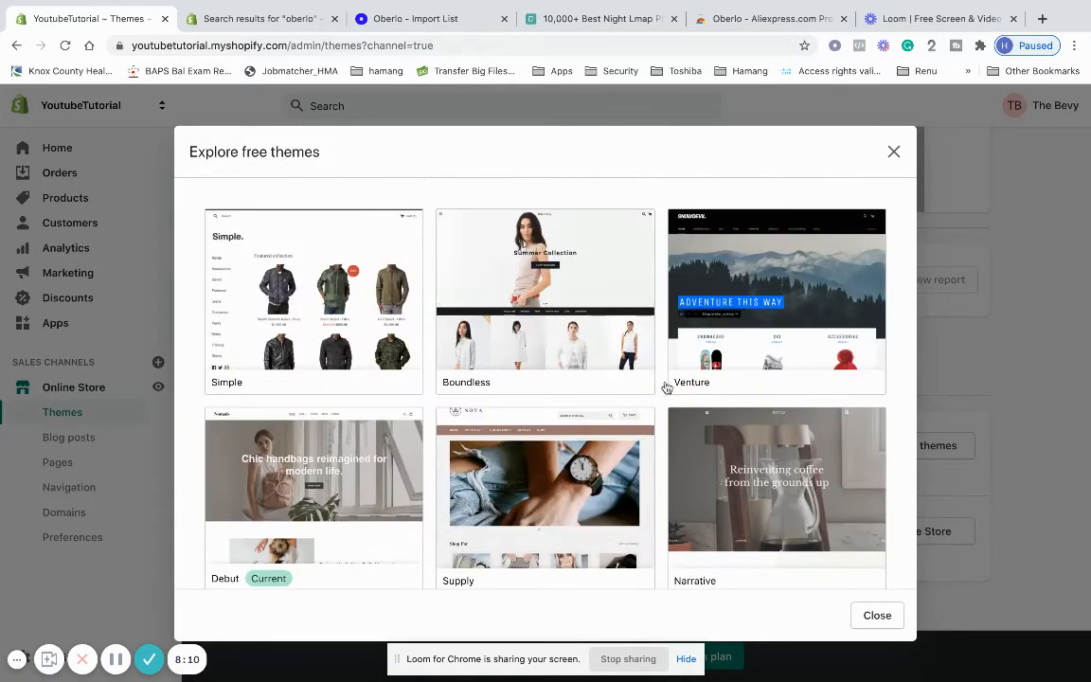
{"action": "scroll", "coordinate": [509, 478], "scroll_direction": "down", "scroll_amount": 3}
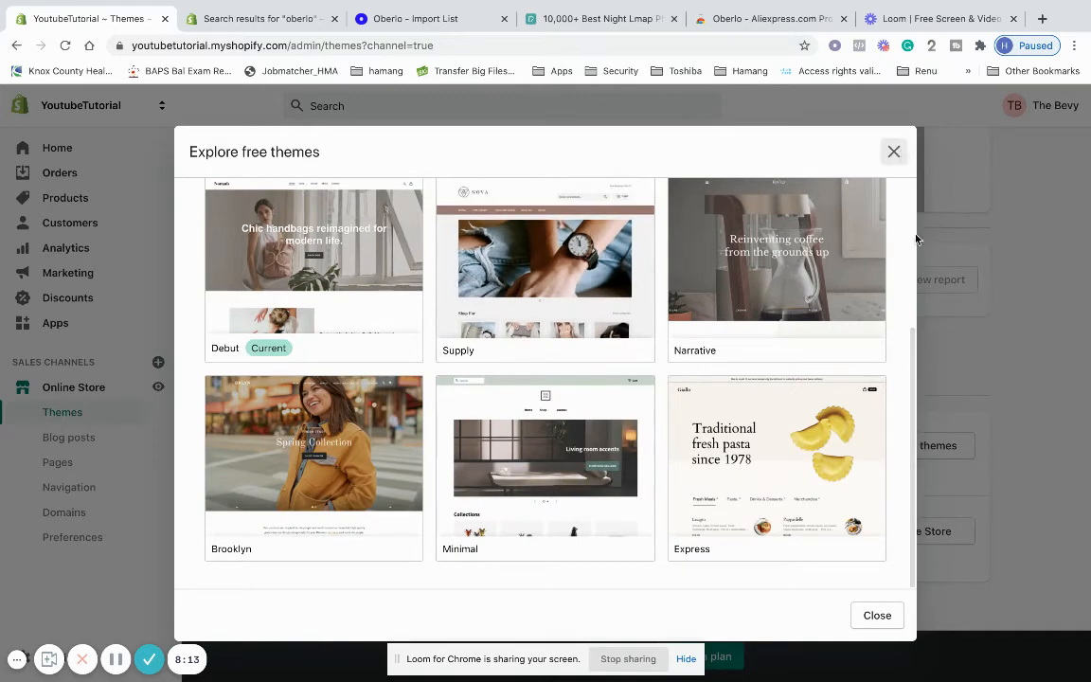
{"action": "left_click", "coordinate": [983, 236]}
{"action": "scroll", "coordinate": [508, 466], "scroll_direction": "up", "scroll_amount": 4}
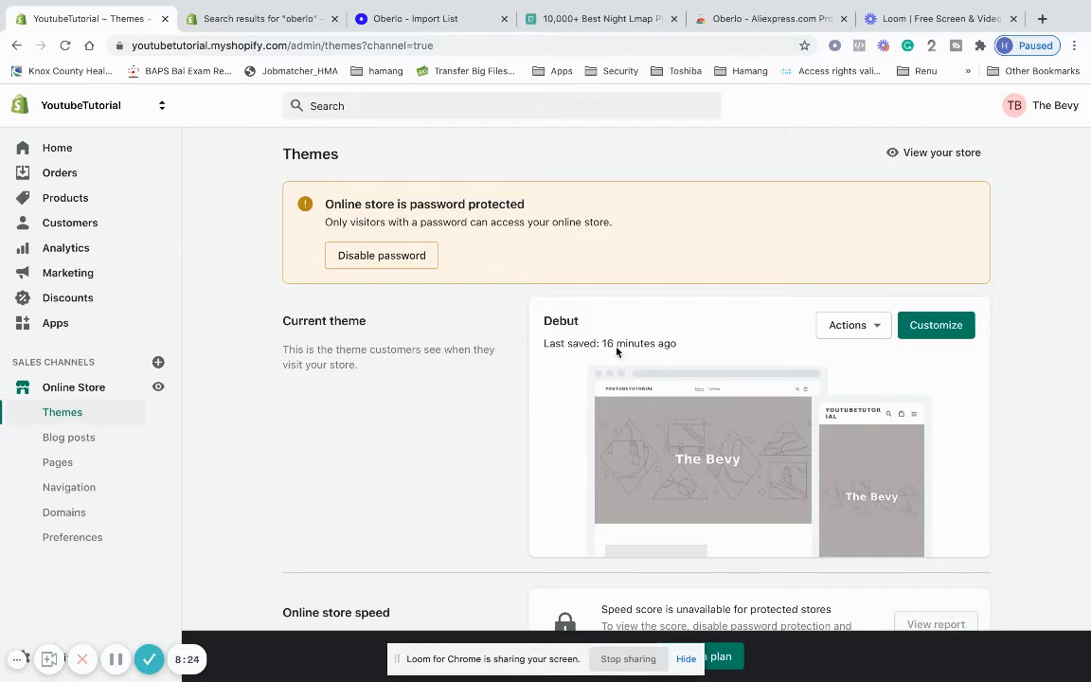
{"action": "left_click", "coordinate": [926, 332]}
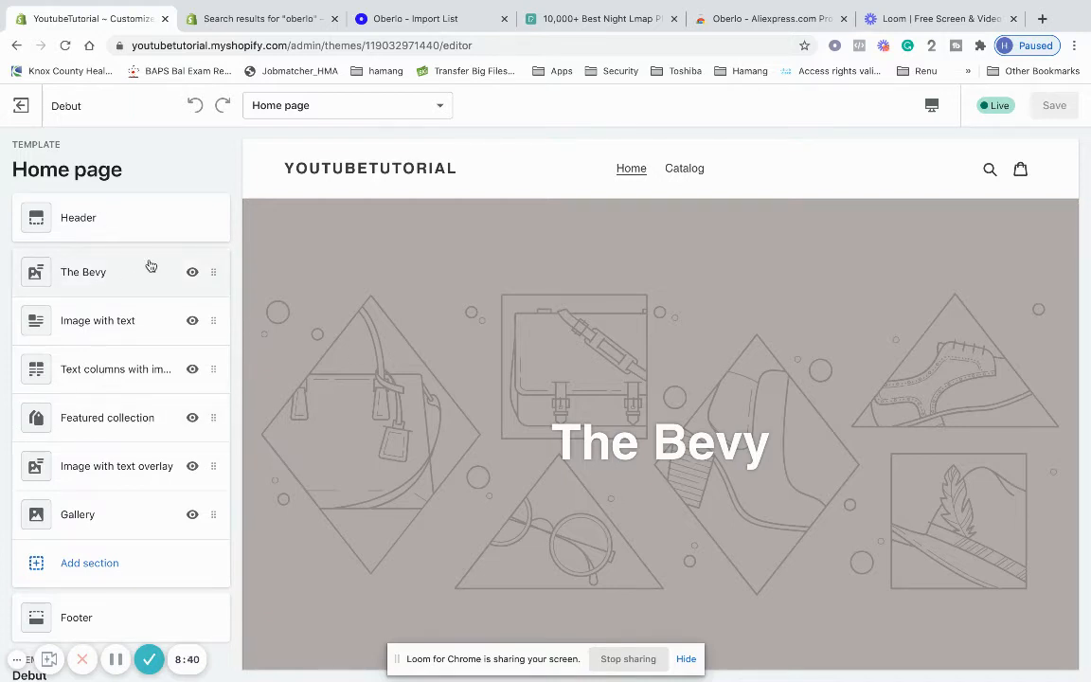
Open The Bevy hero section and retype its heading as 'The Bevy'
{"action": "scroll", "coordinate": [522, 363], "scroll_direction": "down", "scroll_amount": 5}
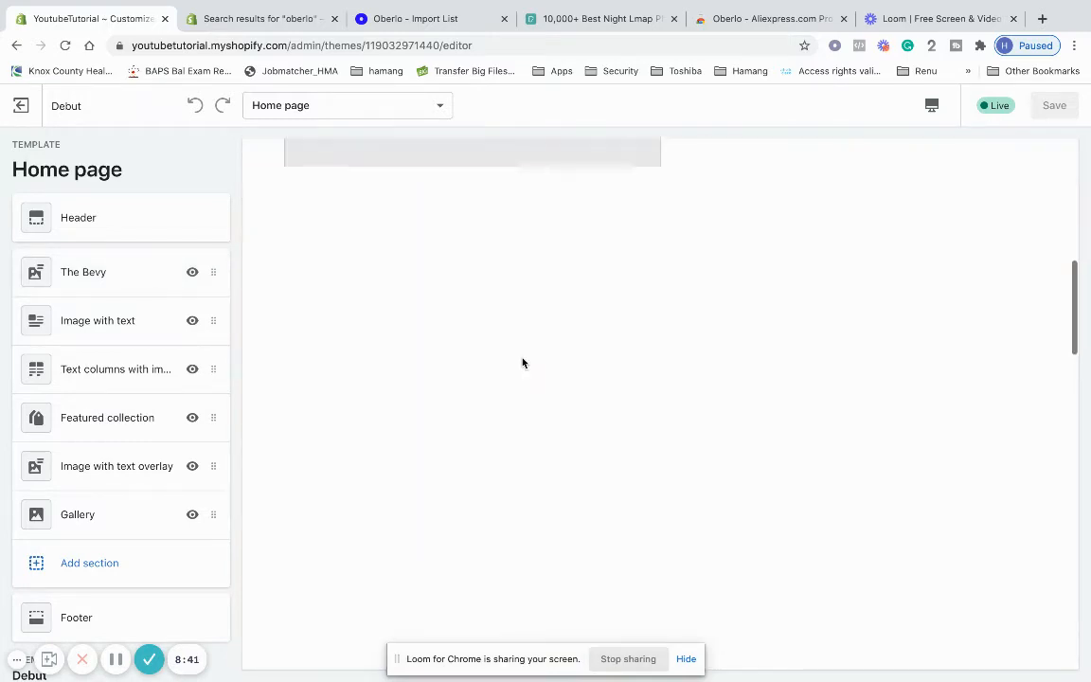
{"action": "scroll", "coordinate": [494, 474], "scroll_direction": "up", "scroll_amount": 5}
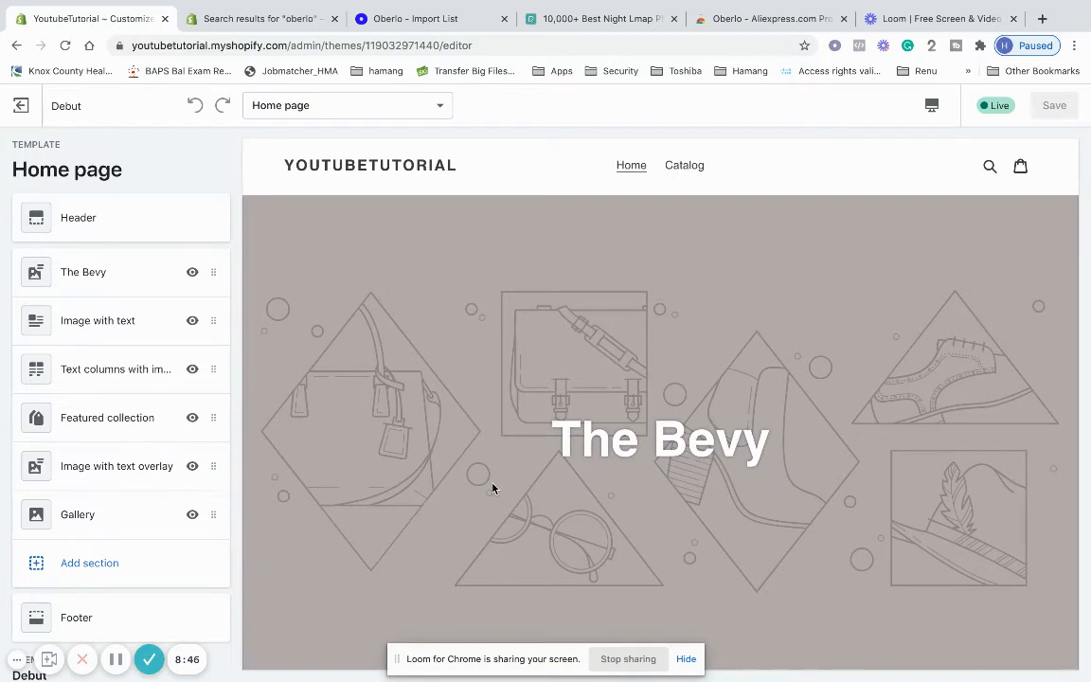
{"action": "scroll", "coordinate": [349, 261], "scroll_direction": "down", "scroll_amount": 3}
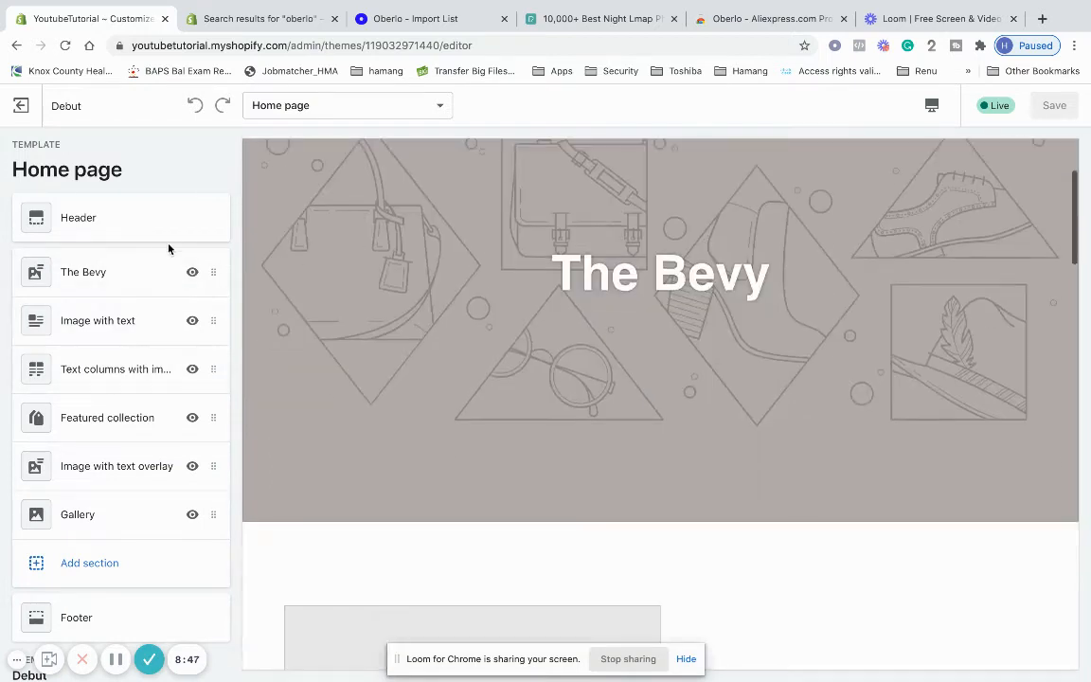
{"action": "left_click", "coordinate": [145, 273]}
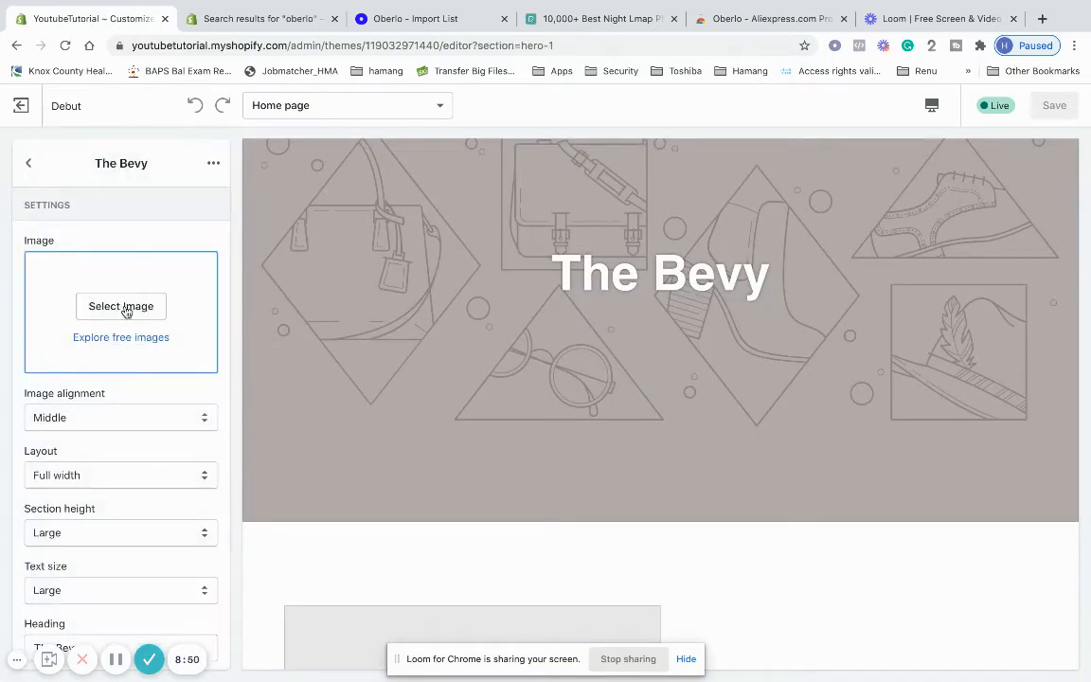
{"action": "scroll", "coordinate": [129, 338], "scroll_direction": "down", "scroll_amount": 4}
{"action": "scroll", "coordinate": [129, 337], "scroll_direction": "up", "scroll_amount": 1}
{"action": "scroll", "coordinate": [128, 426], "scroll_direction": "down", "scroll_amount": 2}
{"action": "left_click", "coordinate": [125, 512]}
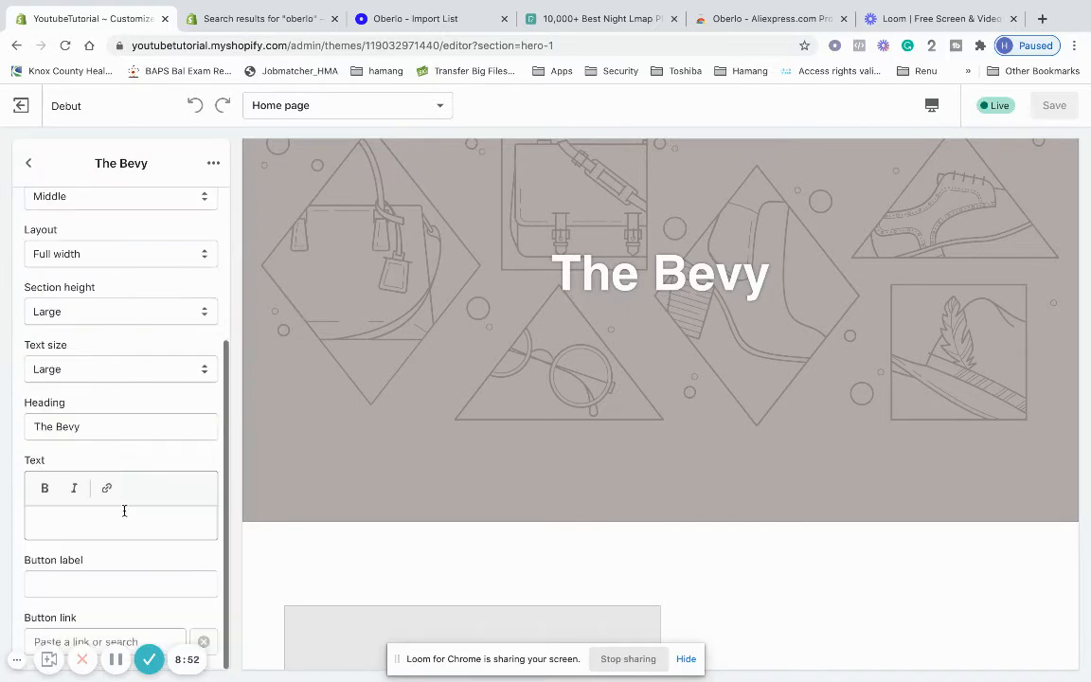
{"action": "triple_click", "coordinate": [28, 425]}
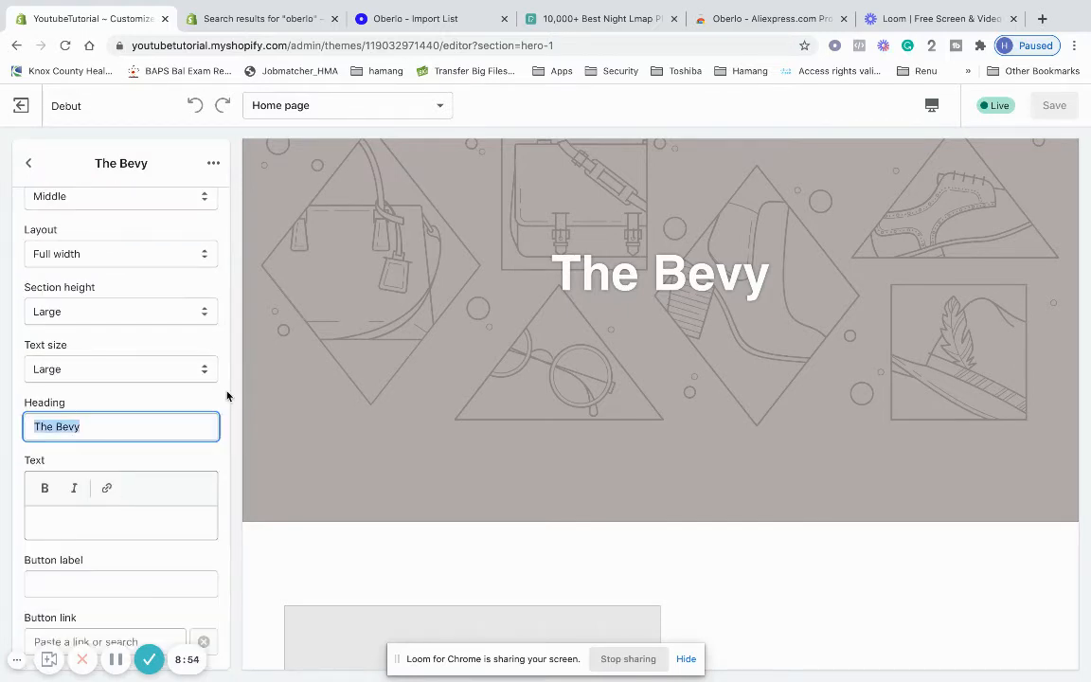
{"action": "key", "text": "BackSpace"}
{"action": "type", "text": "The Bevy"}
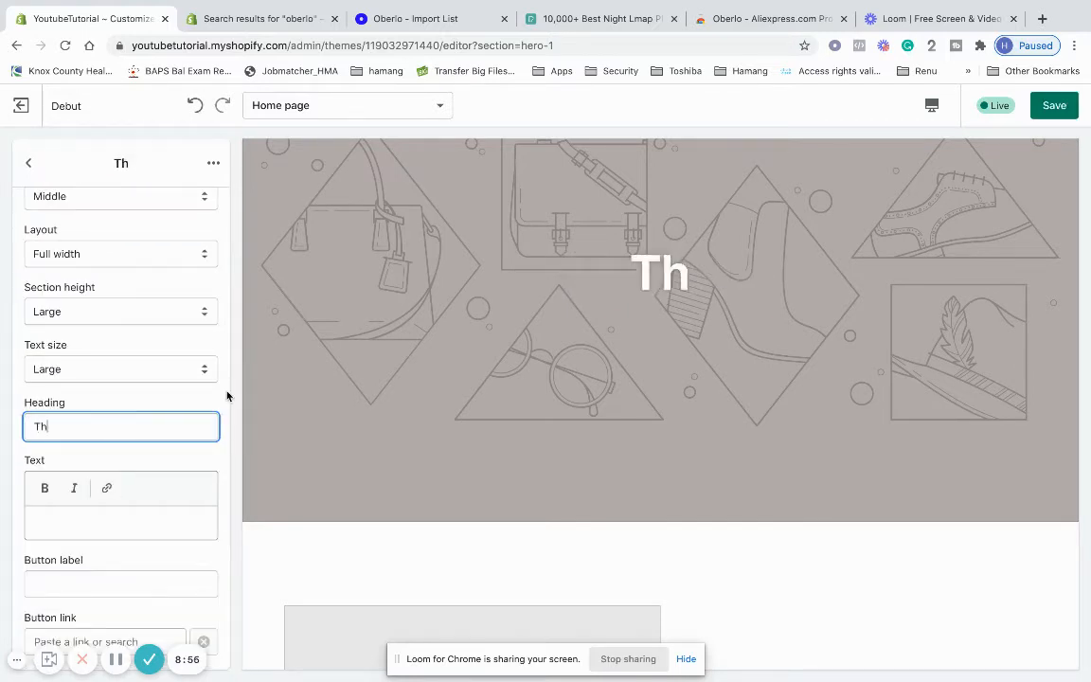
Type 'Buy a product or' as a trial subtitle, then delete it to leave the text empty
{"action": "left_click", "coordinate": [165, 532]}
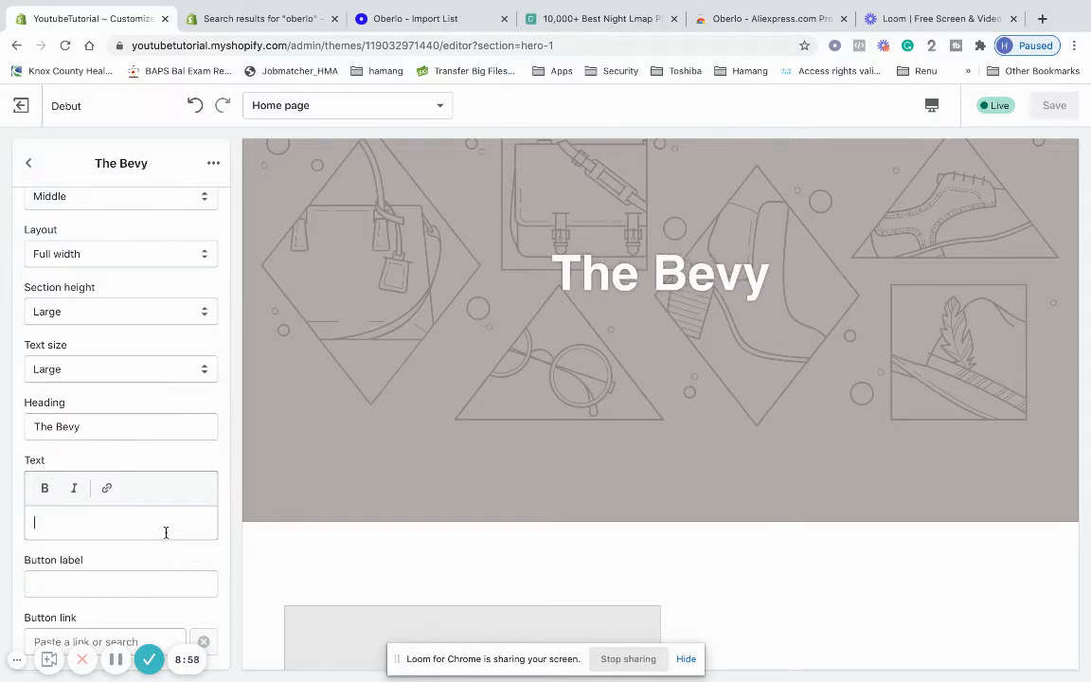
{"action": "type", "text": "rtjr"}
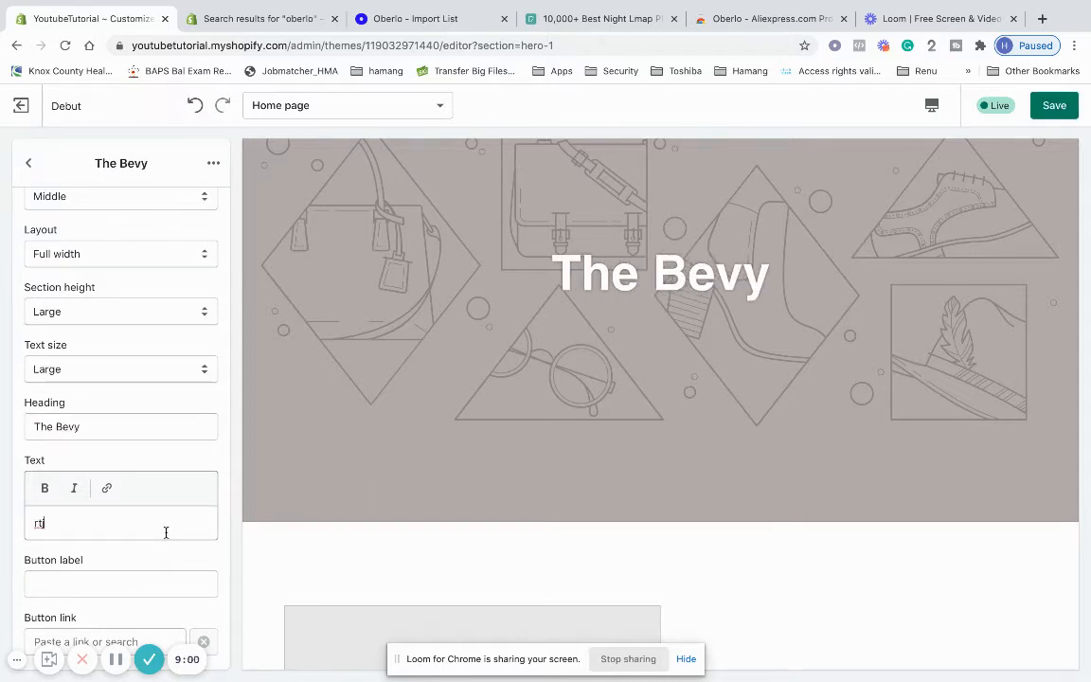
{"action": "key", "text": "BackSpace"}
{"action": "key", "text": "BackSpace"}
{"action": "type", "text": "Buy a produv"}
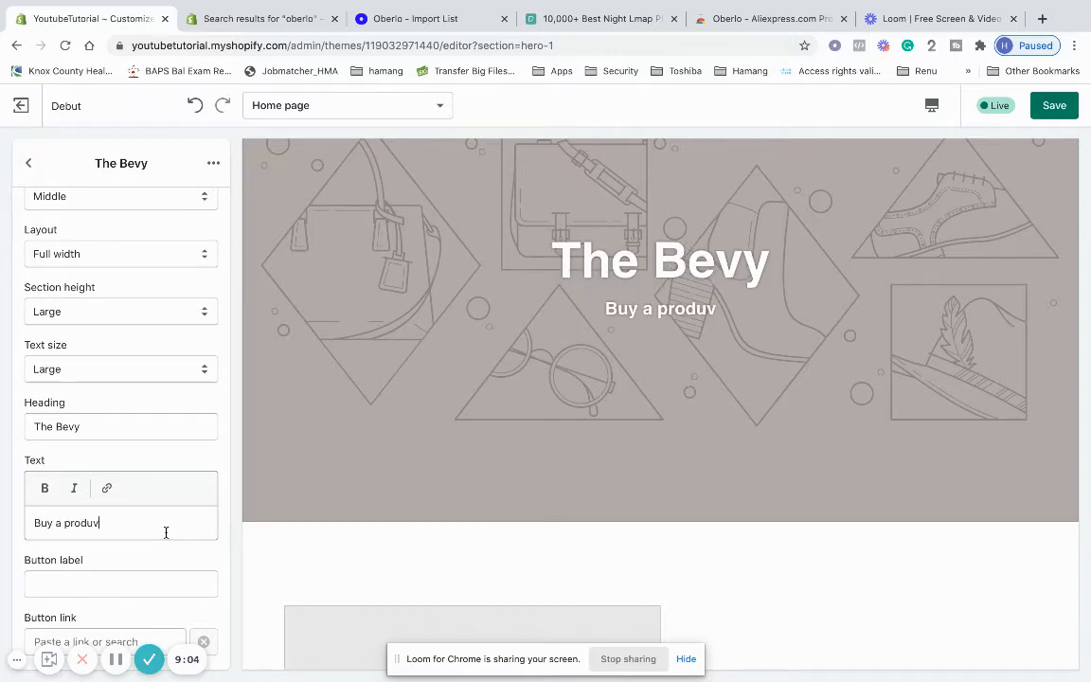
{"action": "key", "text": "BackSpace"}
{"action": "type", "text": "ct or"}
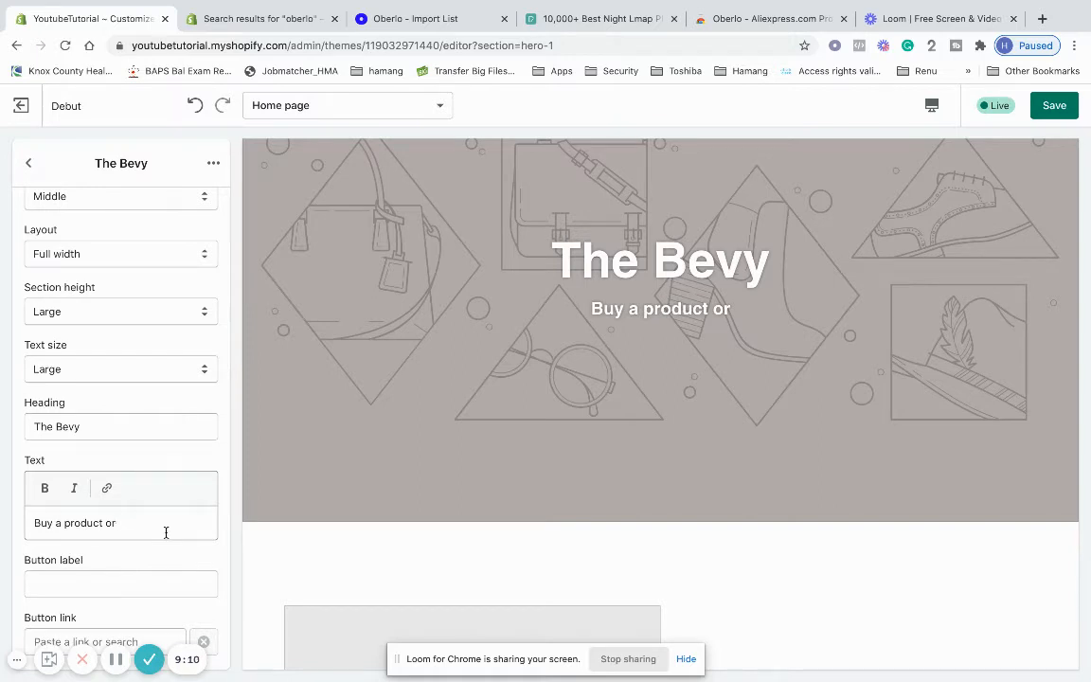
{"action": "left_click_drag", "start_coordinate": [120, 523], "coordinate": [4, 521]}
{"action": "key", "text": "BackSpace"}
{"action": "scroll", "coordinate": [78, 464], "scroll_direction": "up", "scroll_amount": 5}
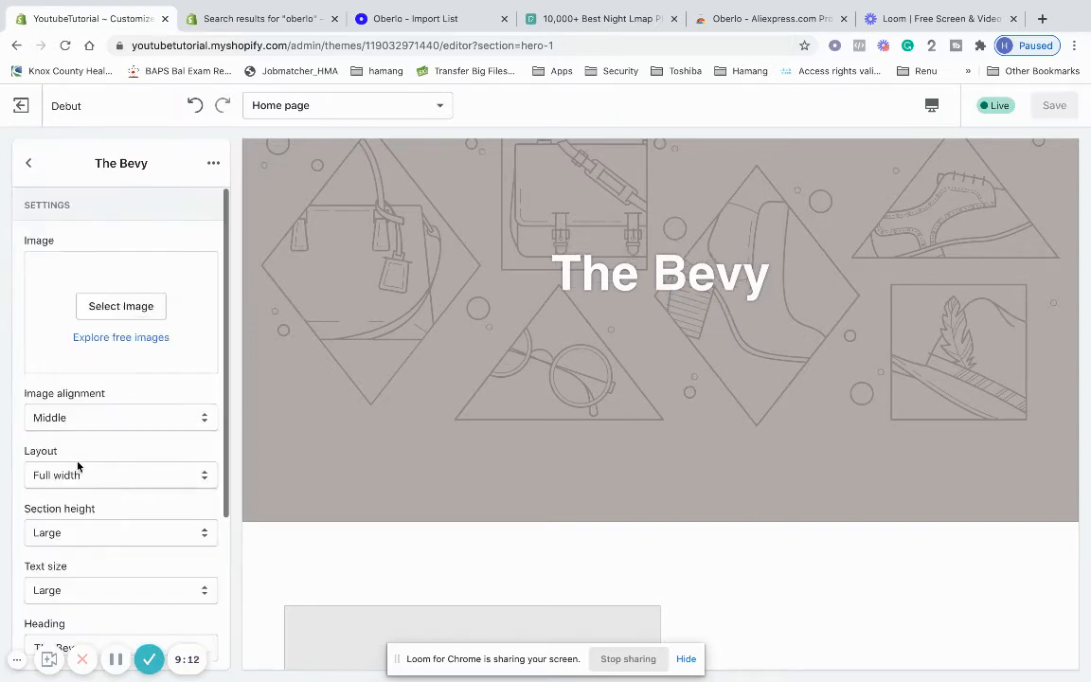
Set the hero image to the LOVE photo from the free Valentines Day image category
{"action": "left_click", "coordinate": [138, 306]}
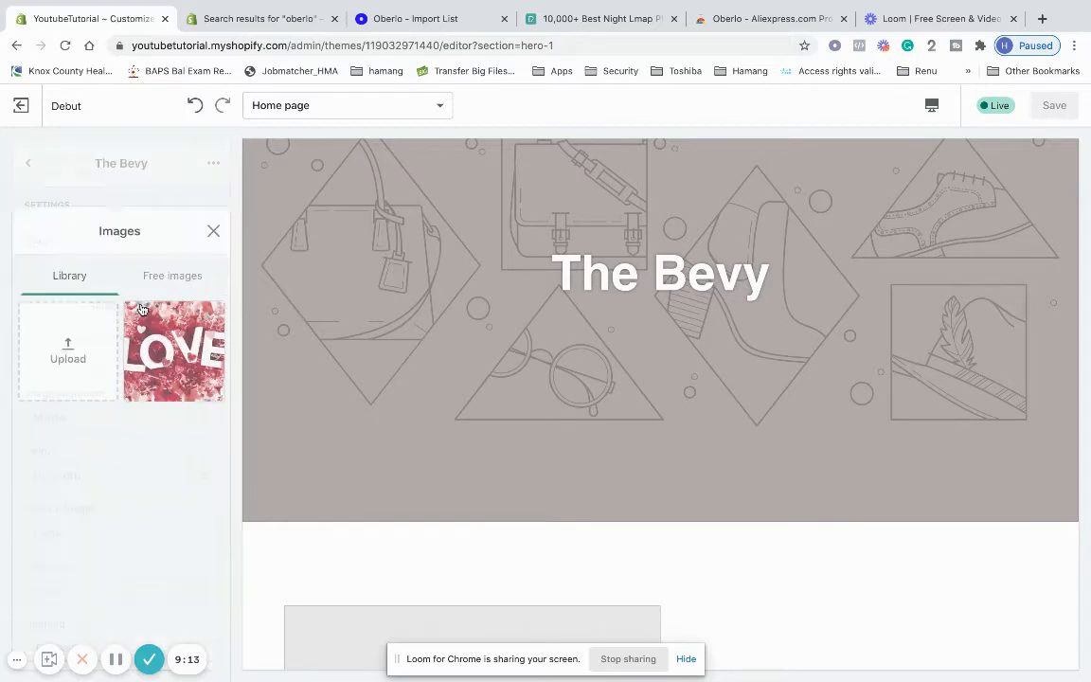
{"action": "left_click", "coordinate": [191, 214]}
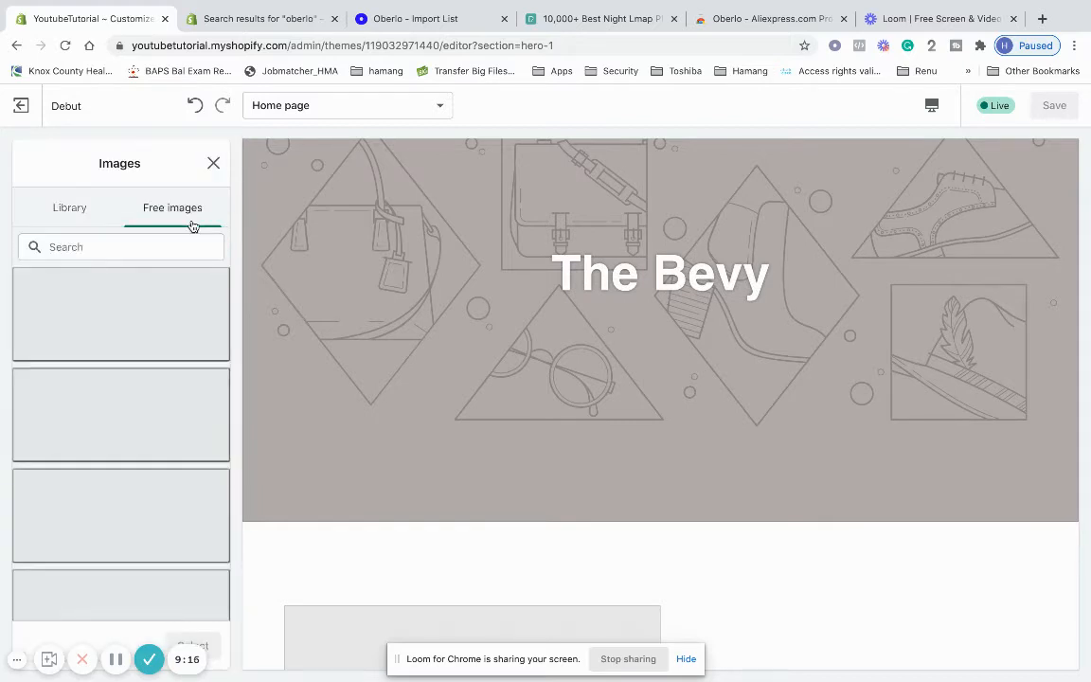
{"action": "left_click", "coordinate": [78, 208]}
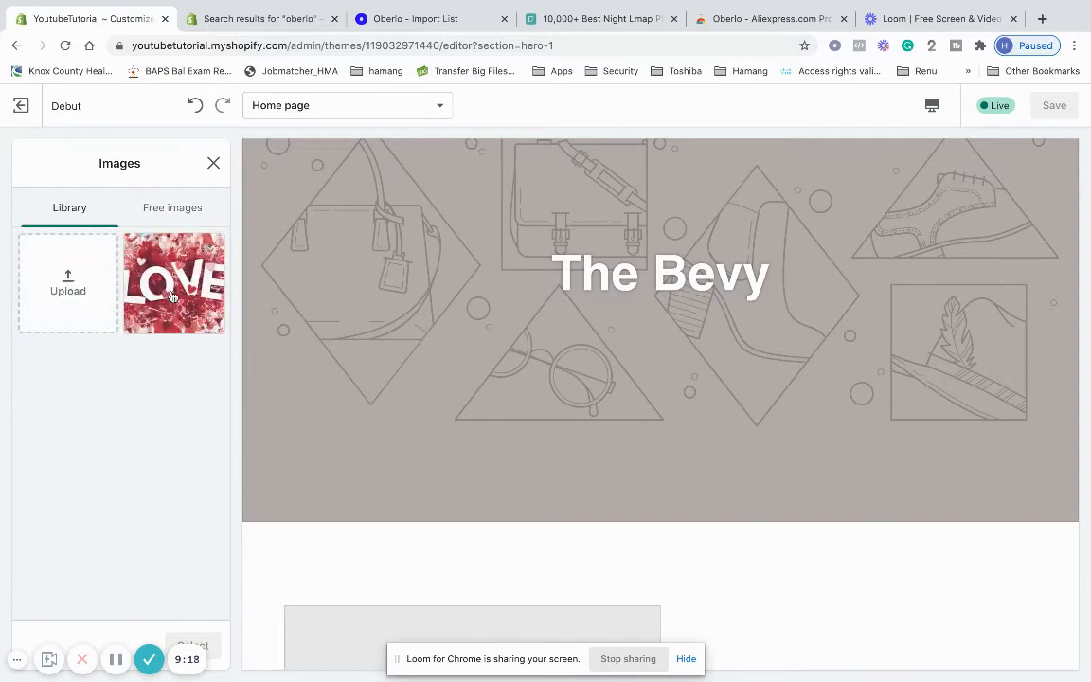
{"action": "left_click", "coordinate": [187, 209]}
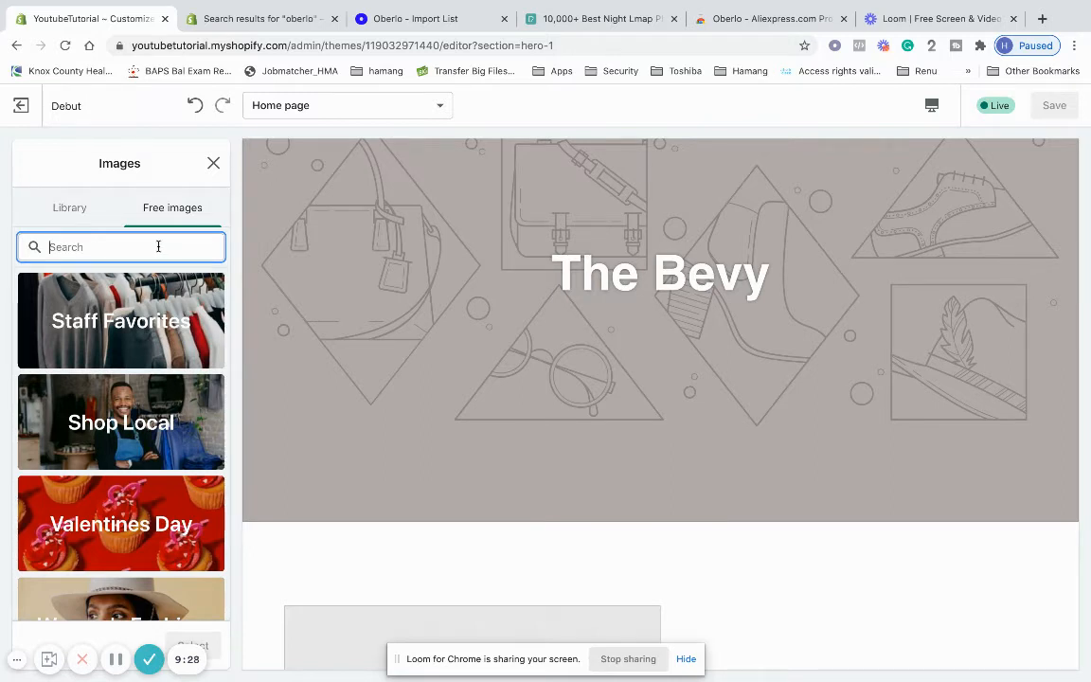
{"action": "left_click", "coordinate": [162, 518]}
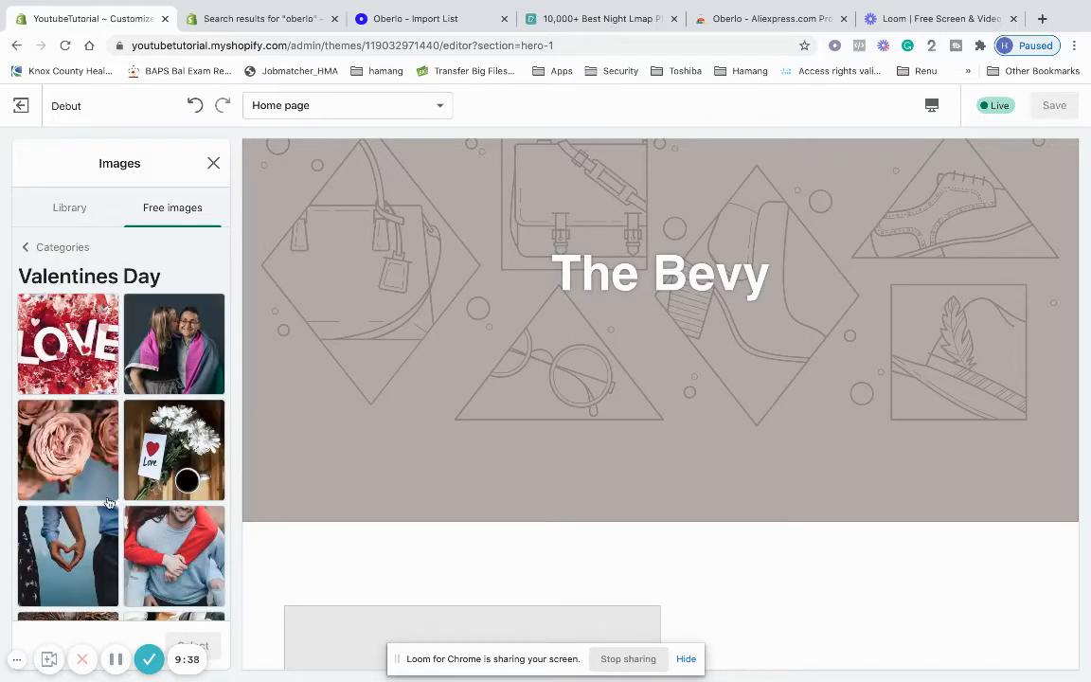
{"action": "left_click", "coordinate": [49, 387]}
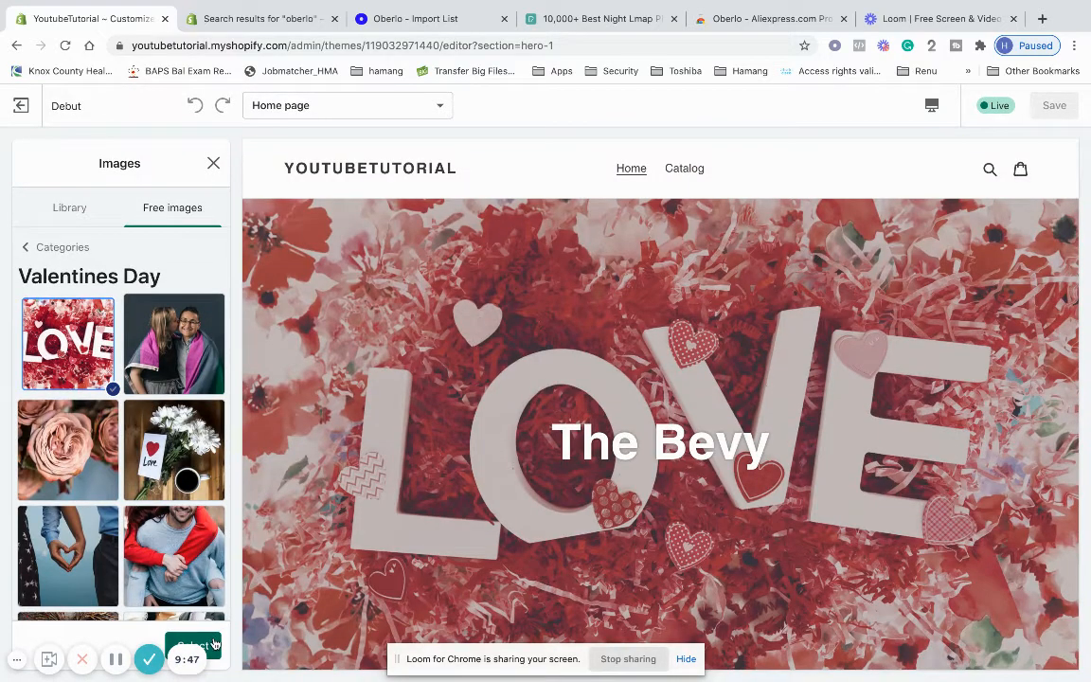
{"action": "left_click", "coordinate": [214, 644]}
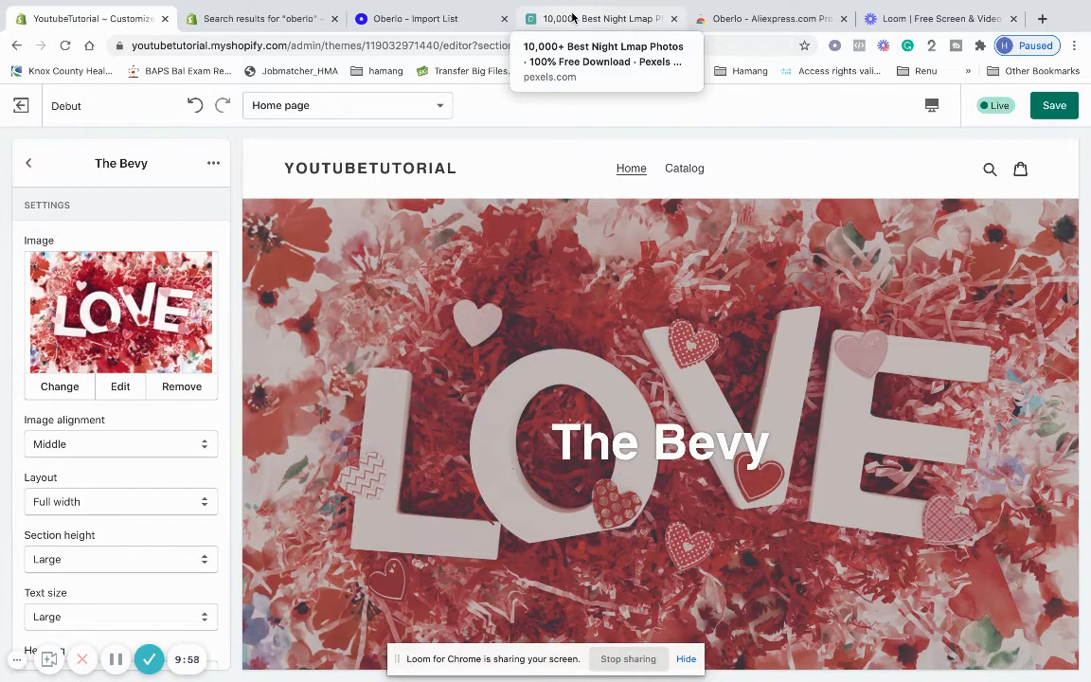
{"action": "left_click", "coordinate": [573, 15]}
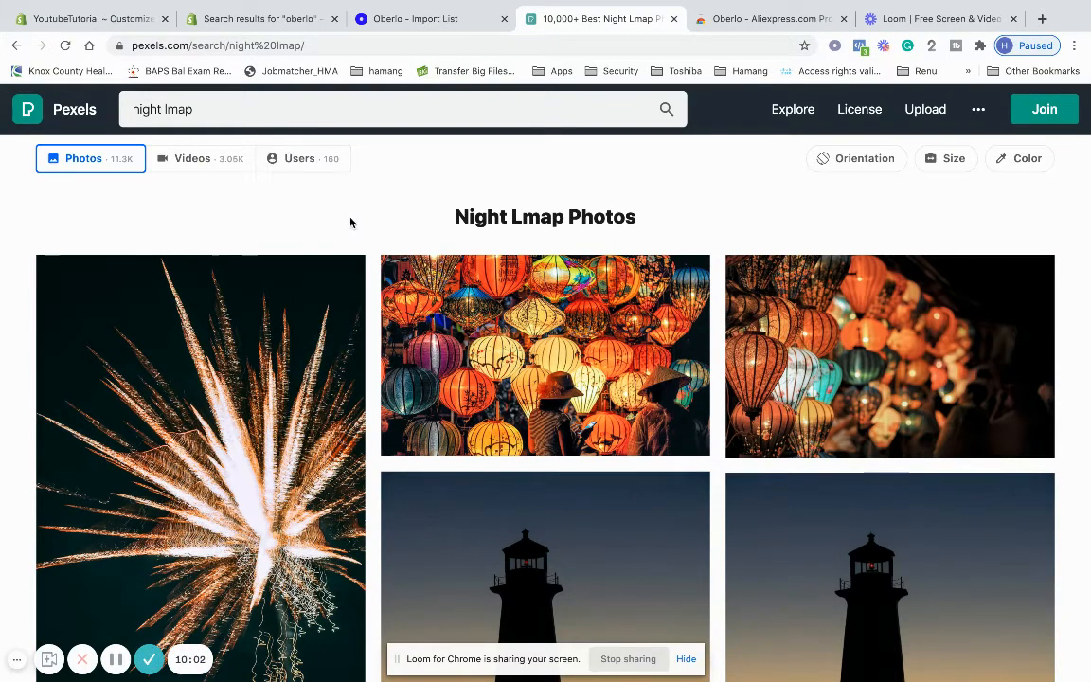
{"action": "scroll", "coordinate": [368, 374], "scroll_direction": "down", "scroll_amount": 5}
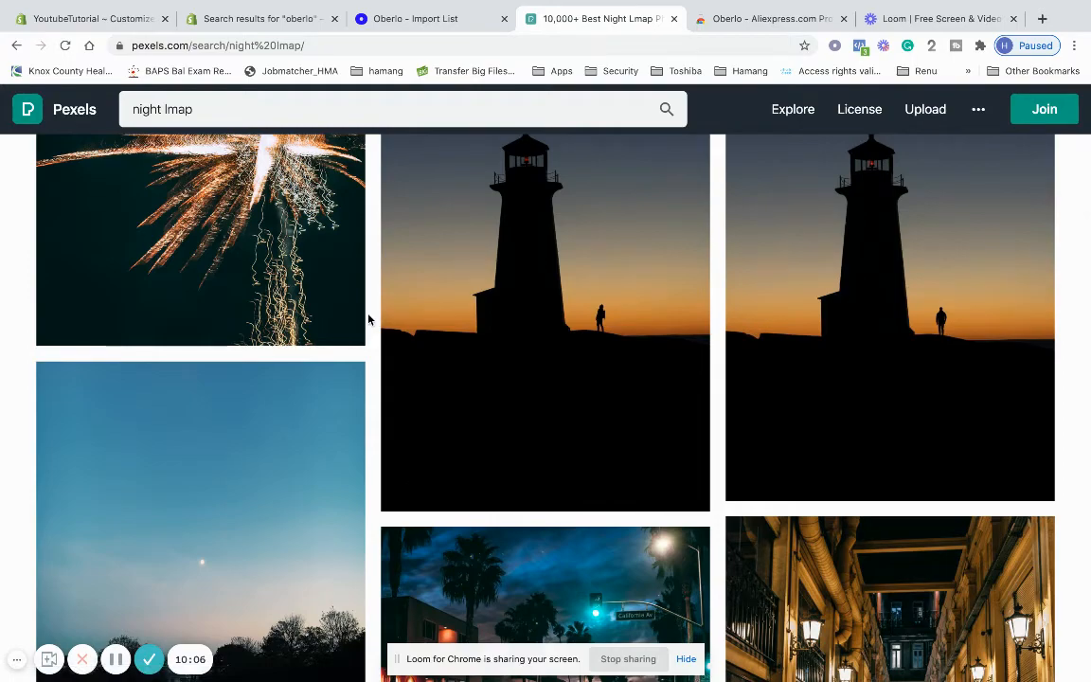
{"action": "scroll", "coordinate": [369, 320], "scroll_direction": "down", "scroll_amount": 10}
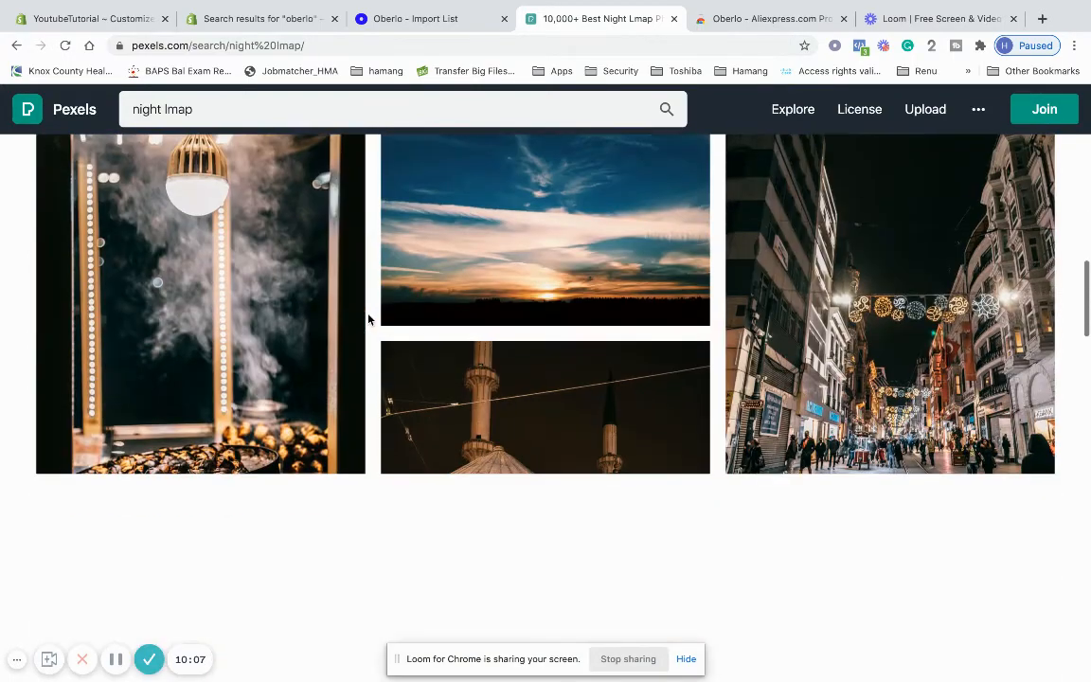
{"action": "scroll", "coordinate": [369, 319], "scroll_direction": "up", "scroll_amount": 15}
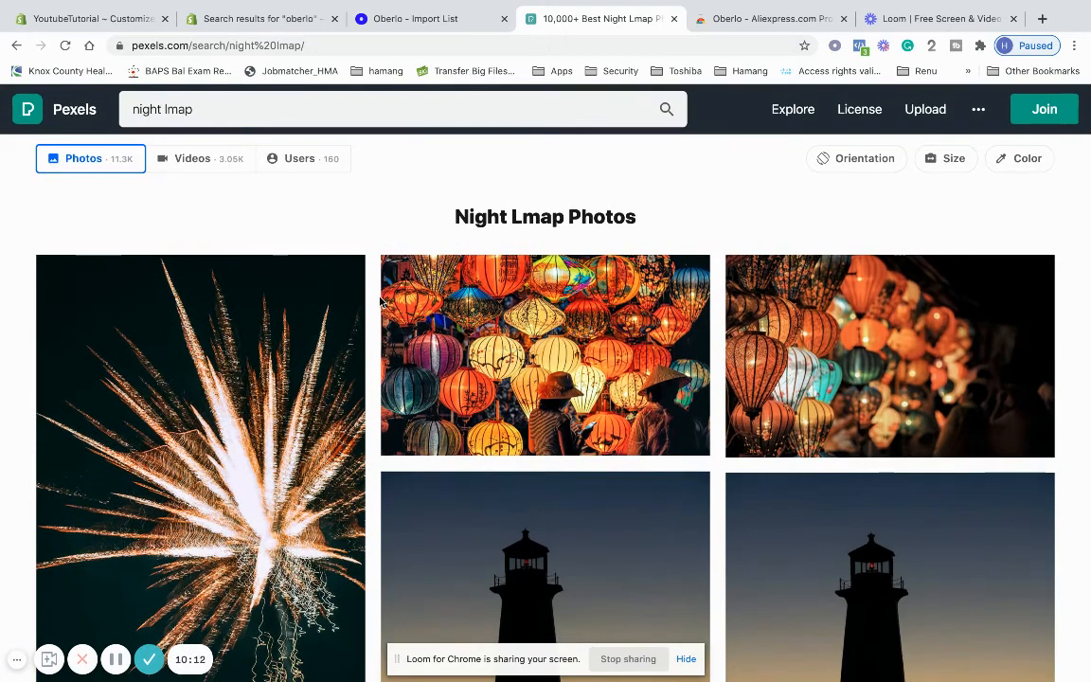
{"action": "left_click", "coordinate": [98, 19]}
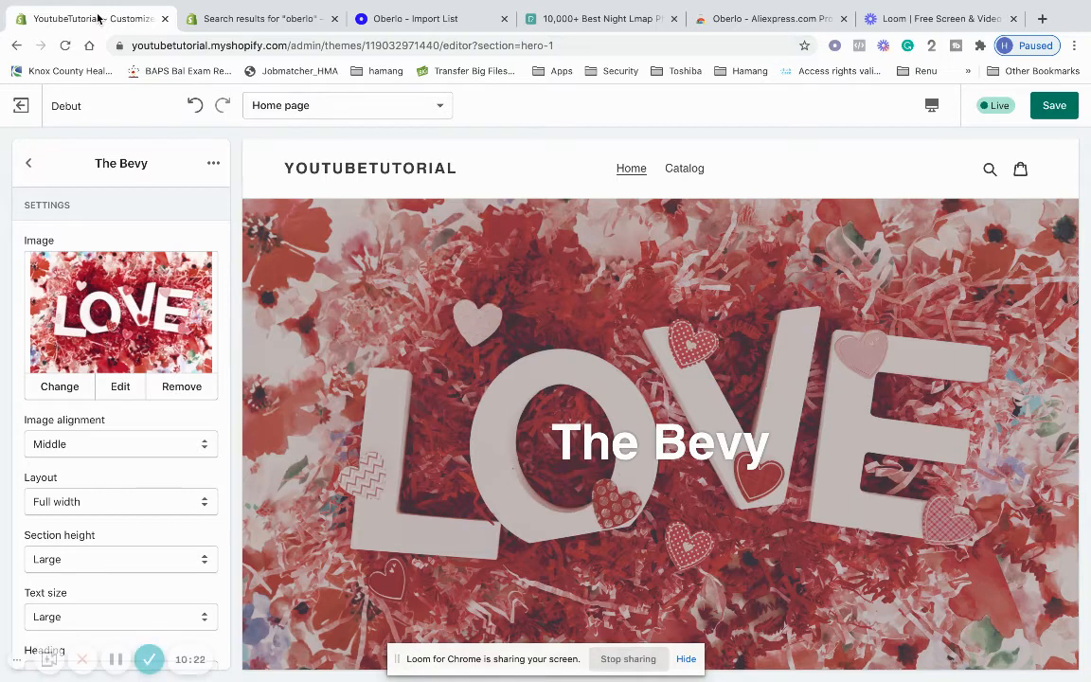
Open the Image with text section's settings from the home page section list
{"action": "left_click", "coordinate": [29, 161]}
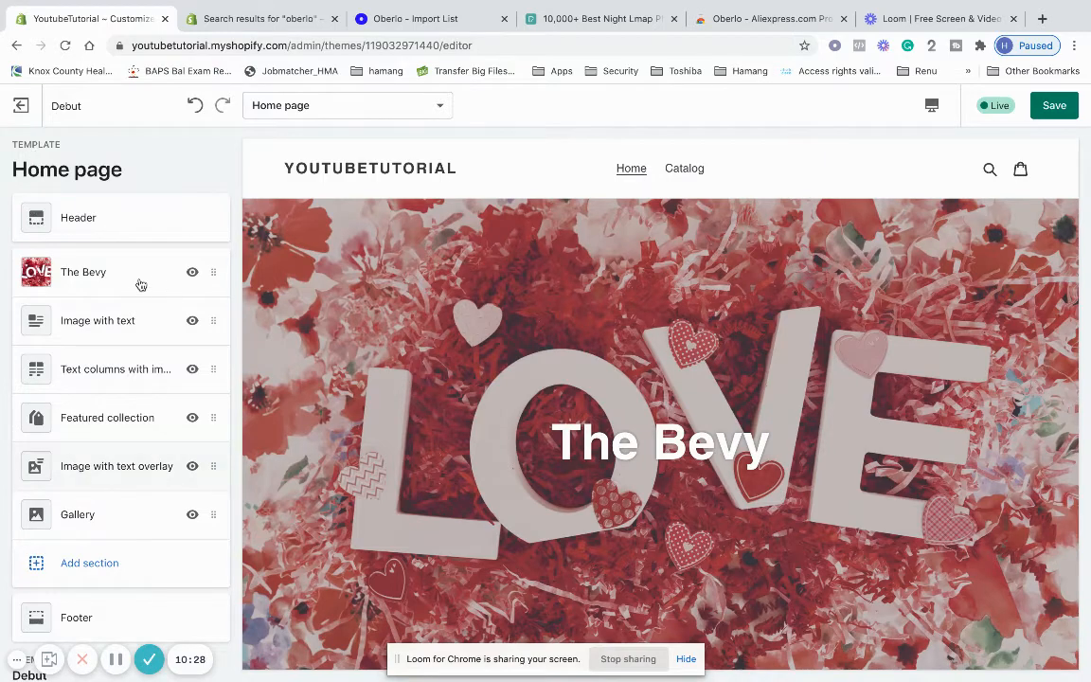
{"action": "scroll", "coordinate": [402, 431], "scroll_direction": "down", "scroll_amount": 5}
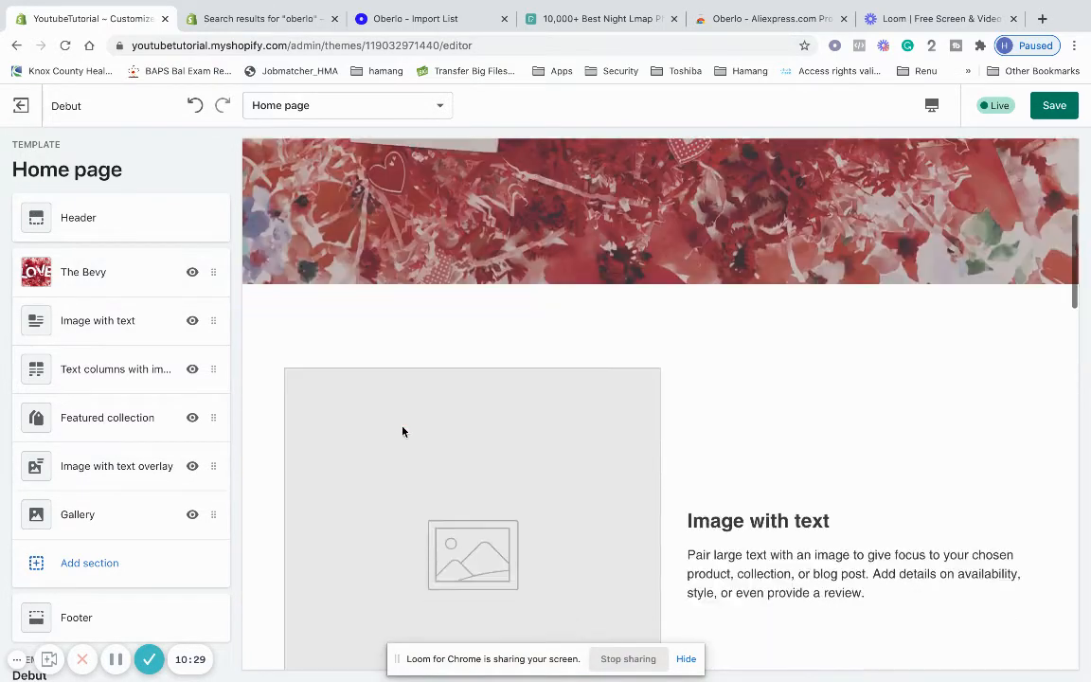
{"action": "left_click", "coordinate": [93, 340]}
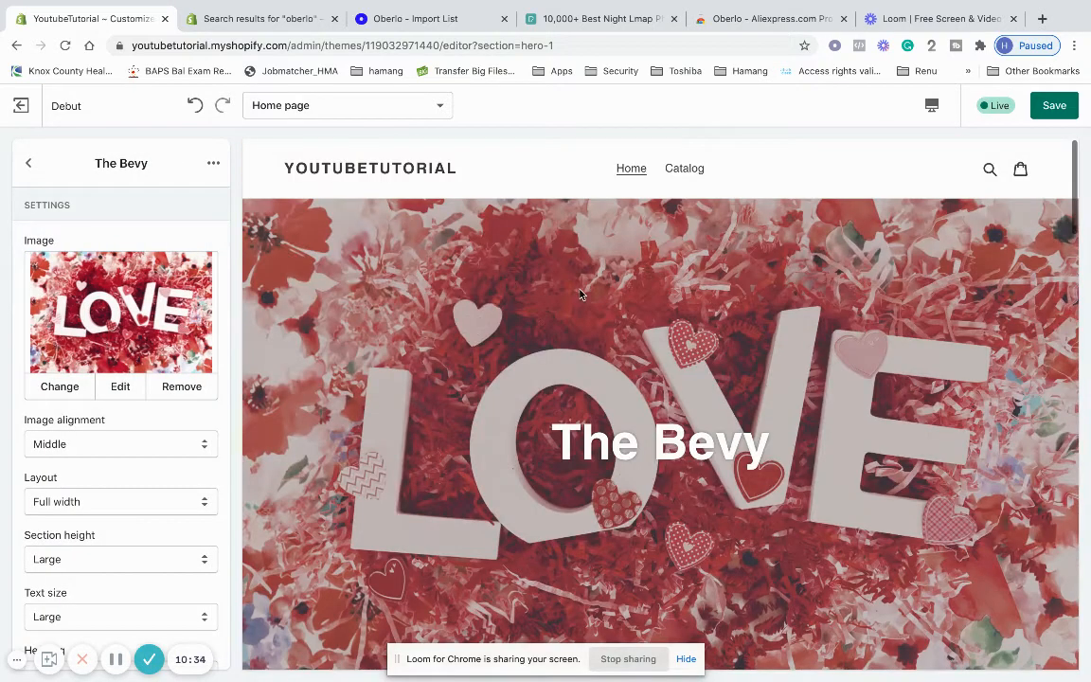
{"action": "scroll", "coordinate": [42, 530], "scroll_direction": "down", "scroll_amount": 3}
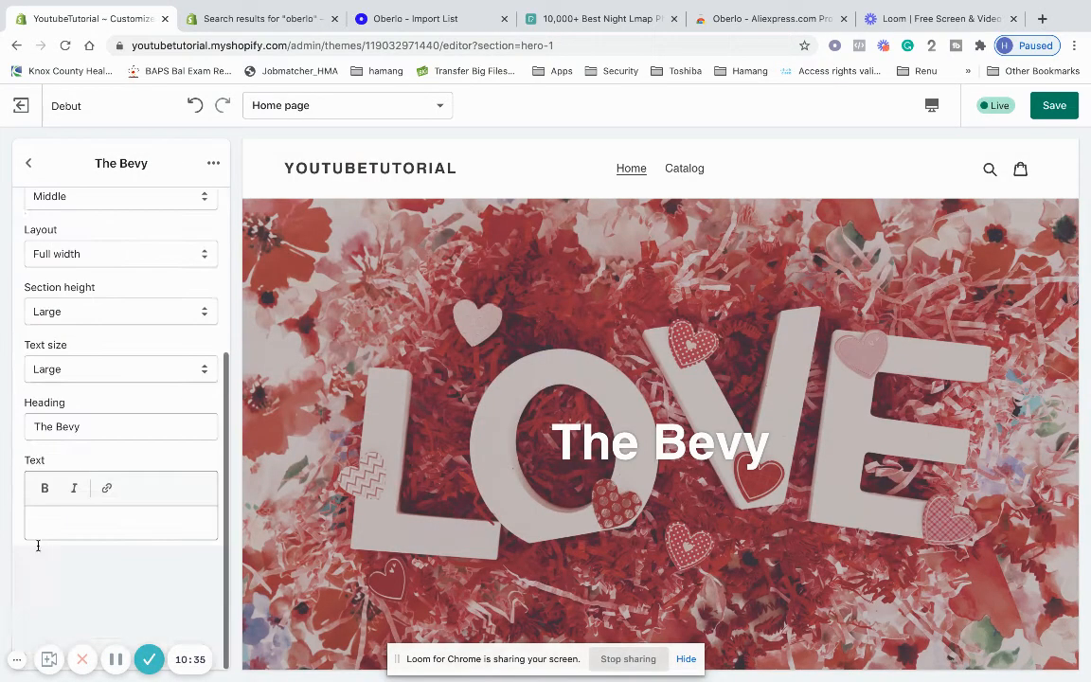
{"action": "left_click", "coordinate": [29, 165]}
{"action": "scroll", "coordinate": [311, 409], "scroll_direction": "down", "scroll_amount": 2}
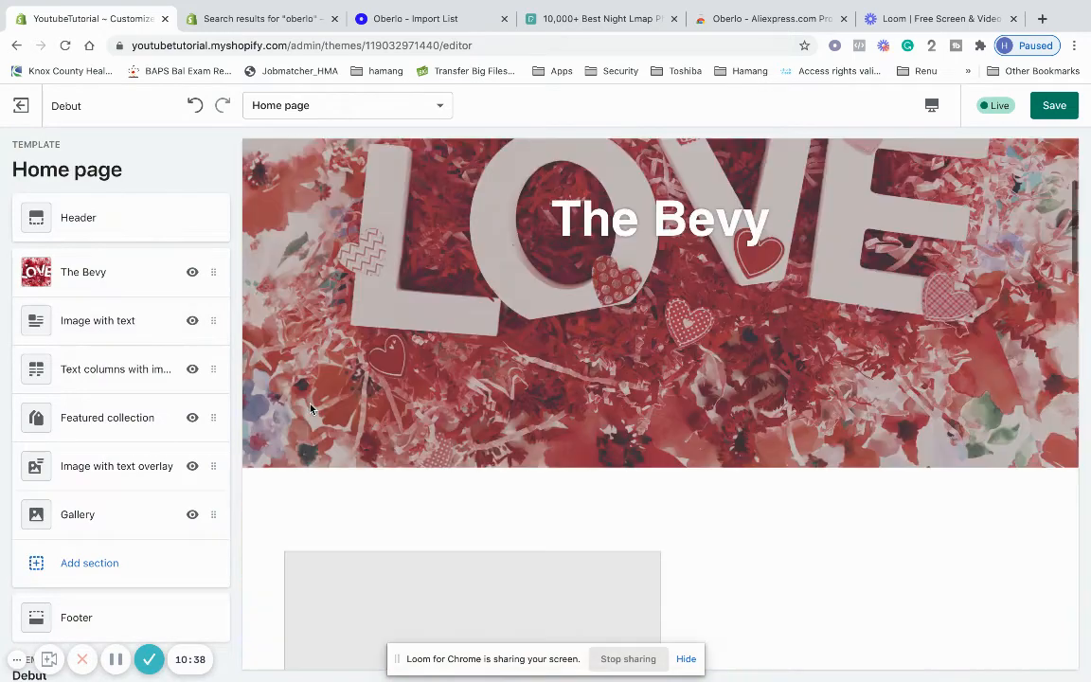
{"action": "left_click", "coordinate": [153, 331]}
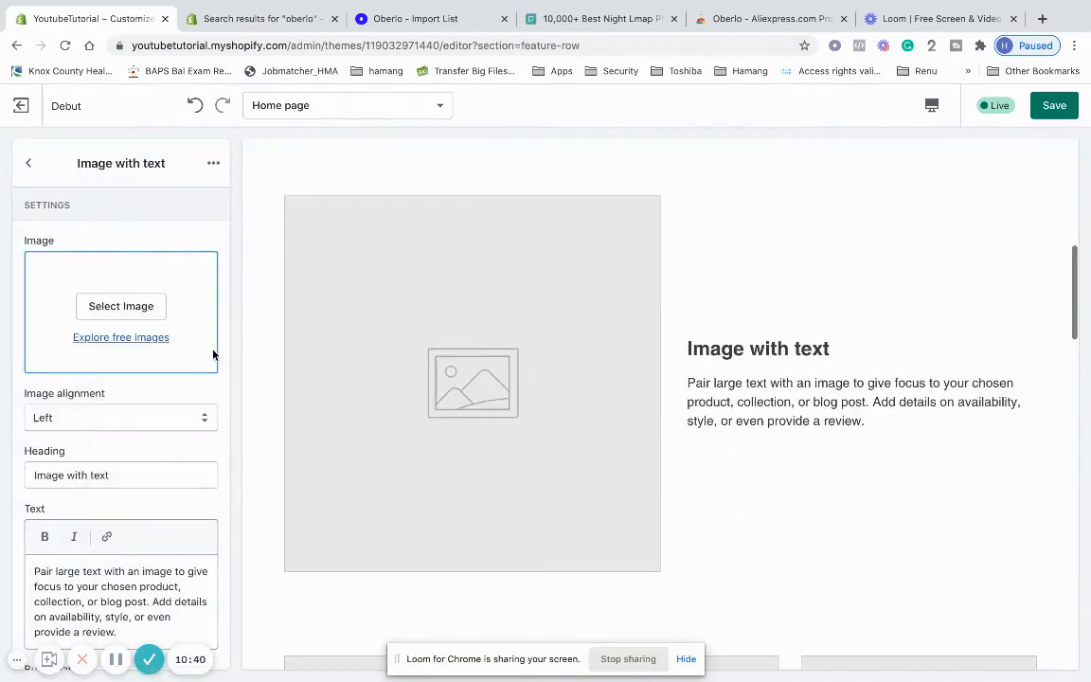
{"action": "scroll", "coordinate": [136, 443], "scroll_direction": "down", "scroll_amount": 1}
{"action": "left_click_drag", "start_coordinate": [141, 366], "coordinate": [0, 368]}
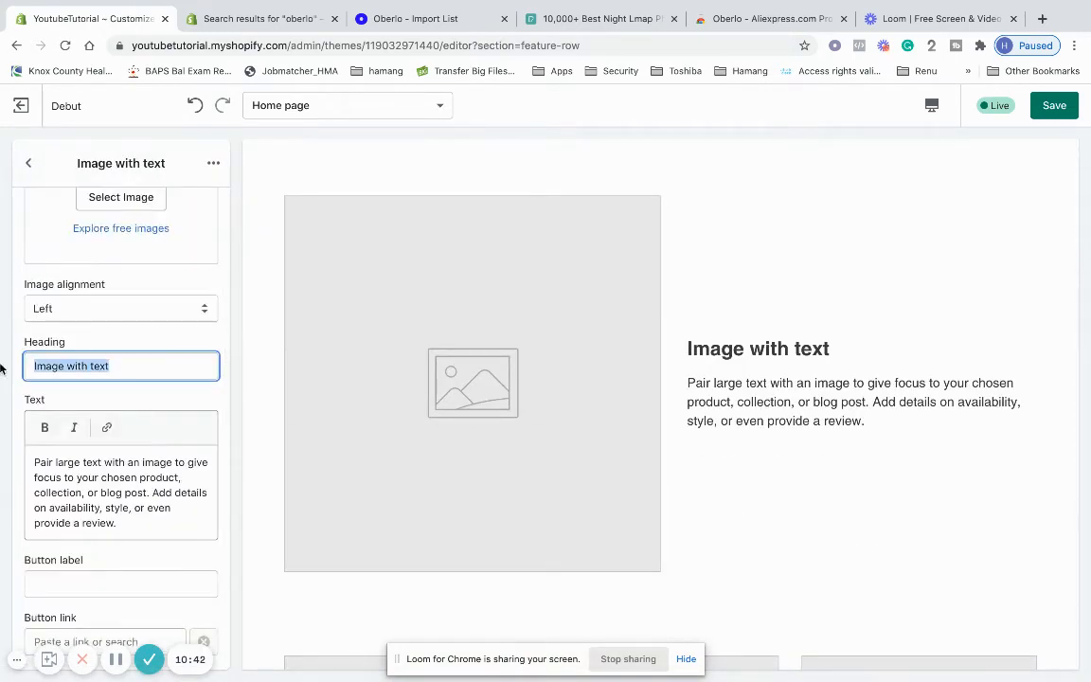
Link the Shop Now button to the Home page collection
{"action": "left_click", "coordinate": [153, 581]}
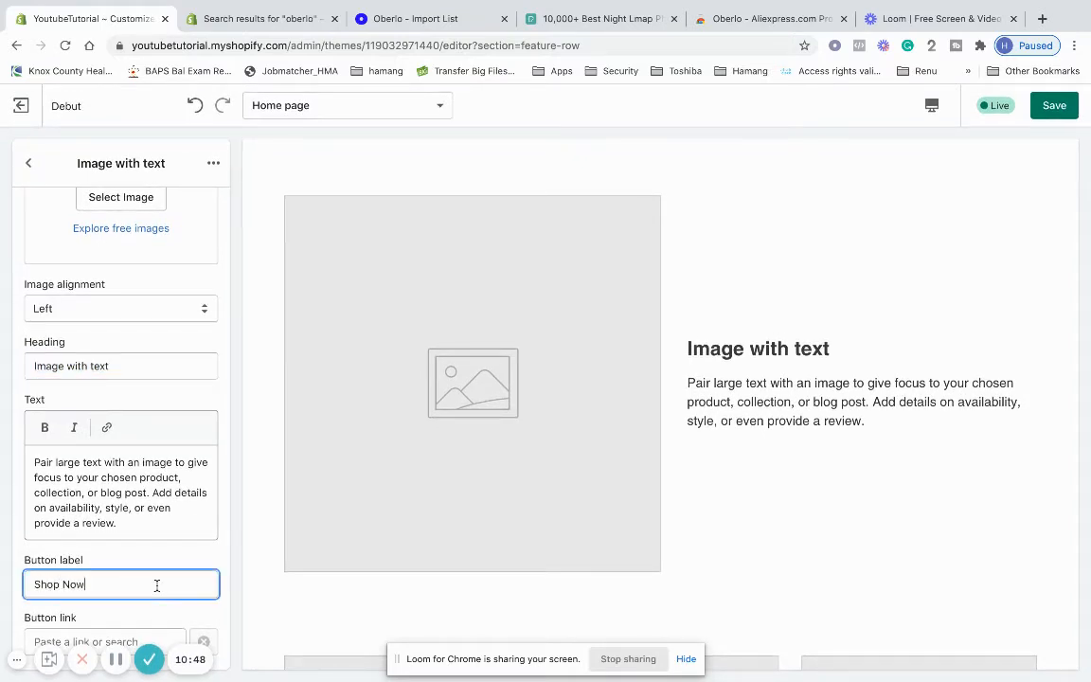
{"action": "left_click", "coordinate": [150, 640]}
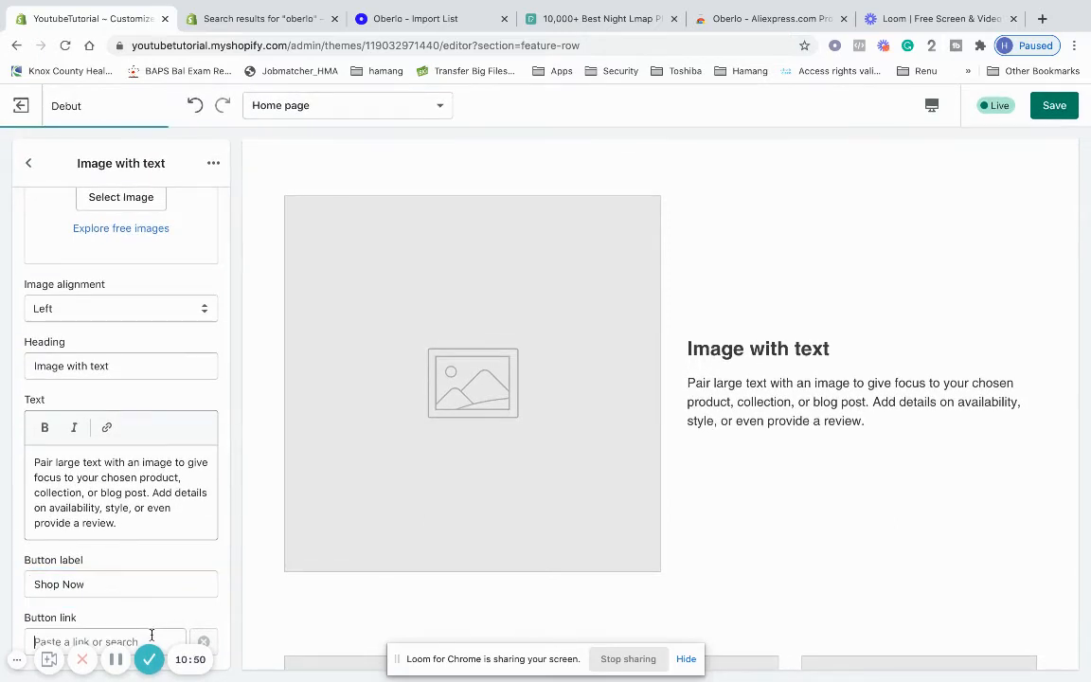
{"action": "left_click", "coordinate": [142, 461]}
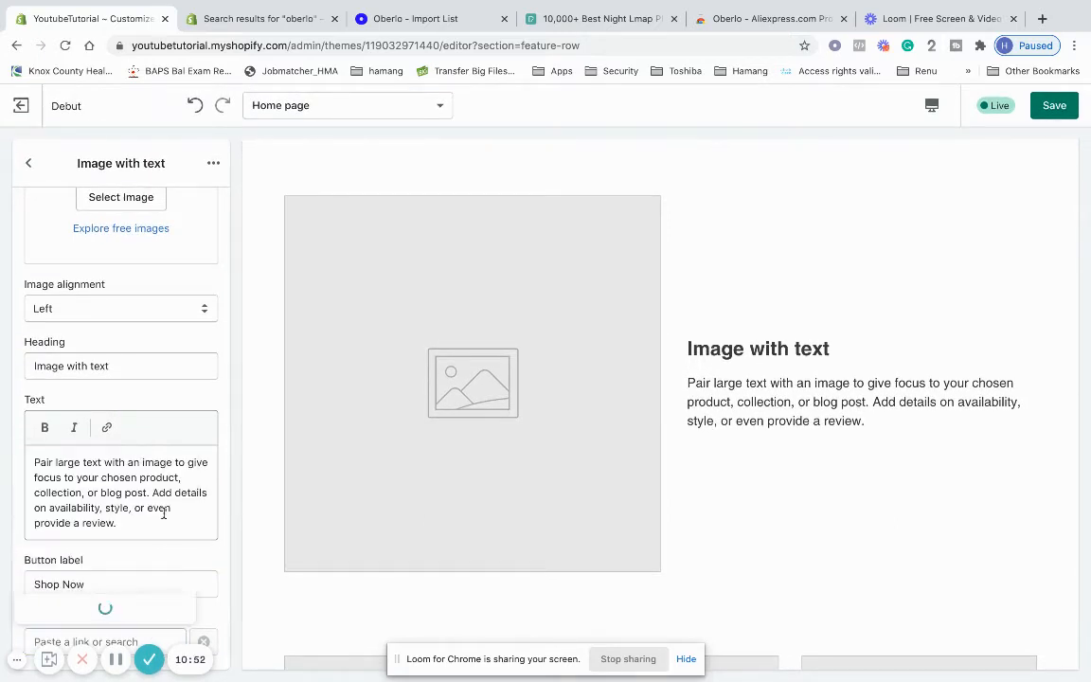
{"action": "left_click", "coordinate": [144, 610]}
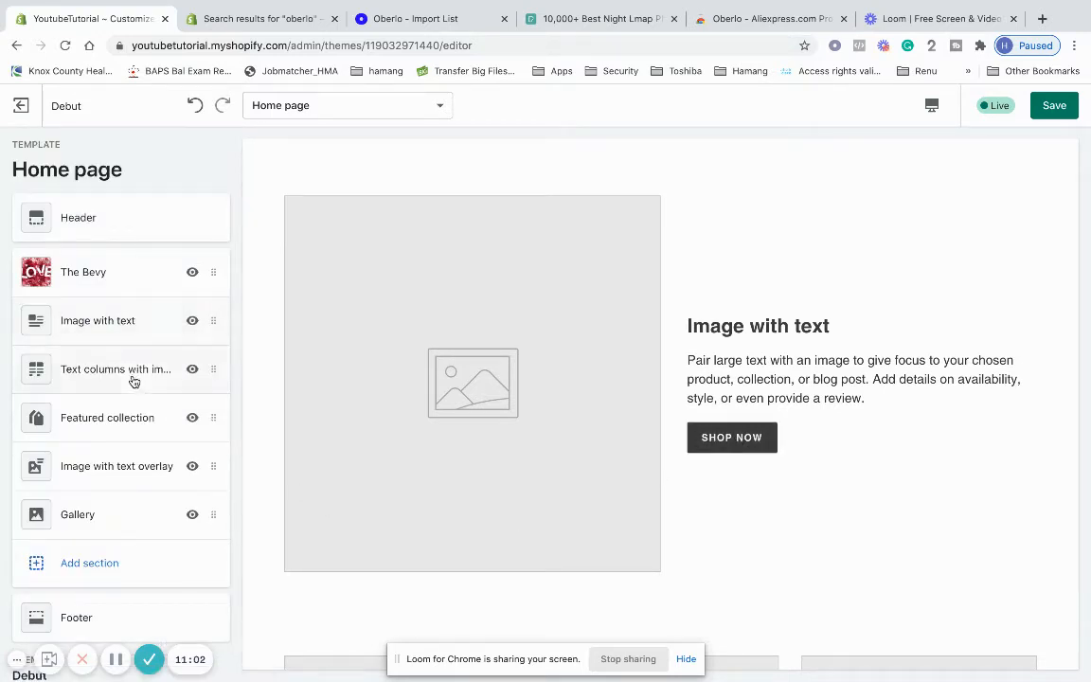
Reselect Home page as the Featured collection section's collection
{"action": "scroll", "coordinate": [189, 492], "scroll_direction": "down", "scroll_amount": 2}
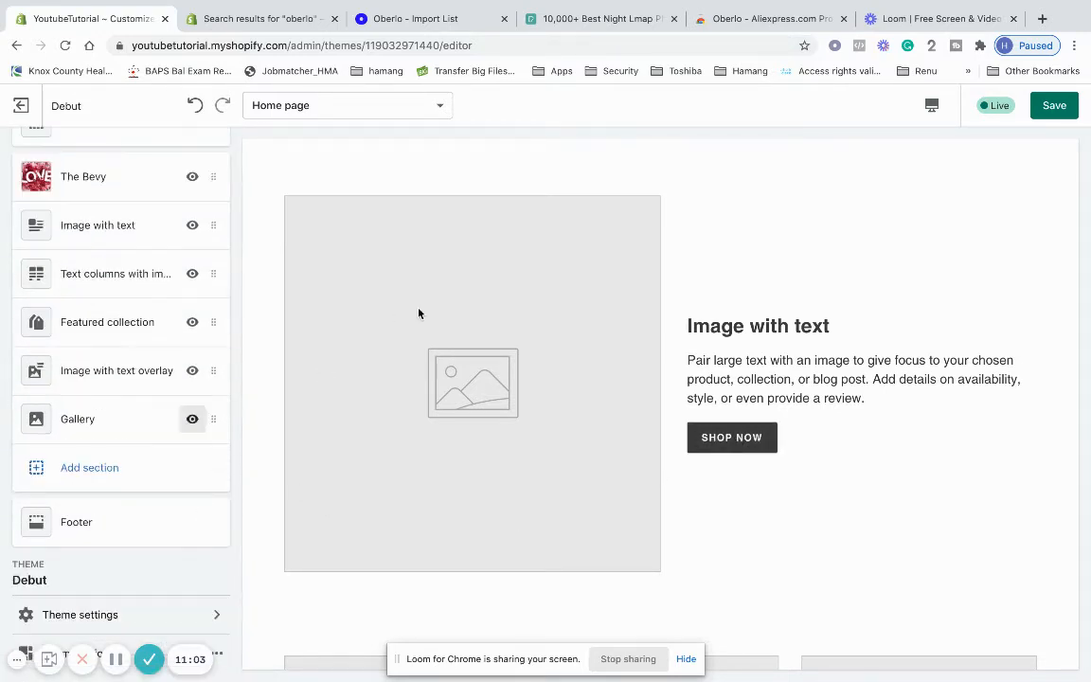
{"action": "scroll", "coordinate": [418, 313], "scroll_direction": "down", "scroll_amount": 5}
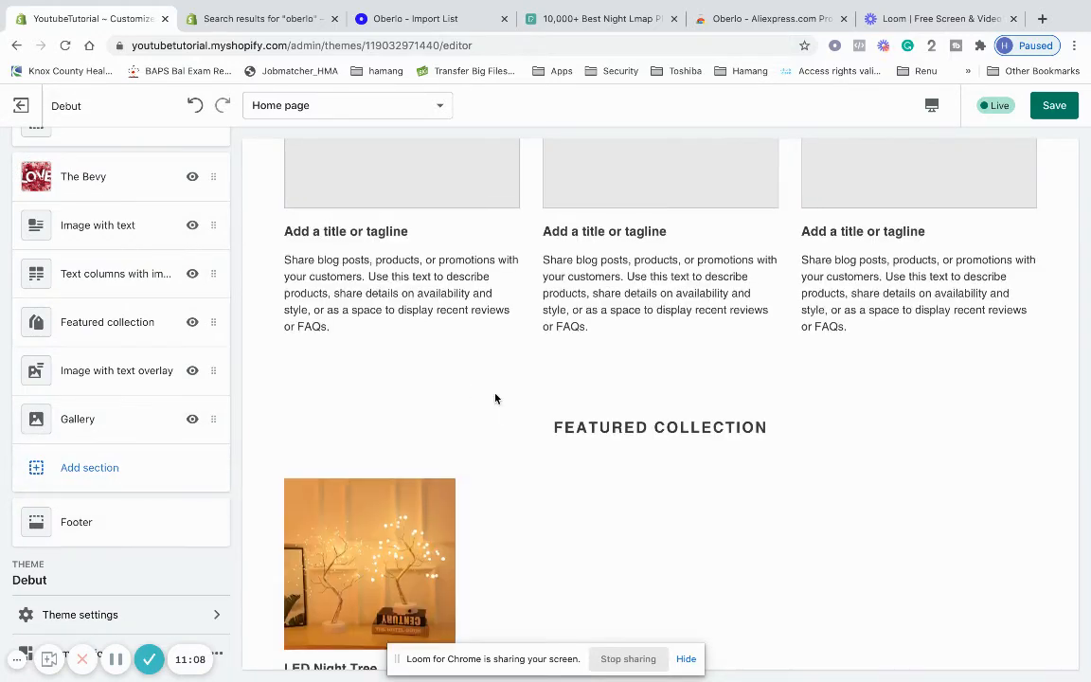
{"action": "scroll", "coordinate": [495, 397], "scroll_direction": "down", "scroll_amount": 4}
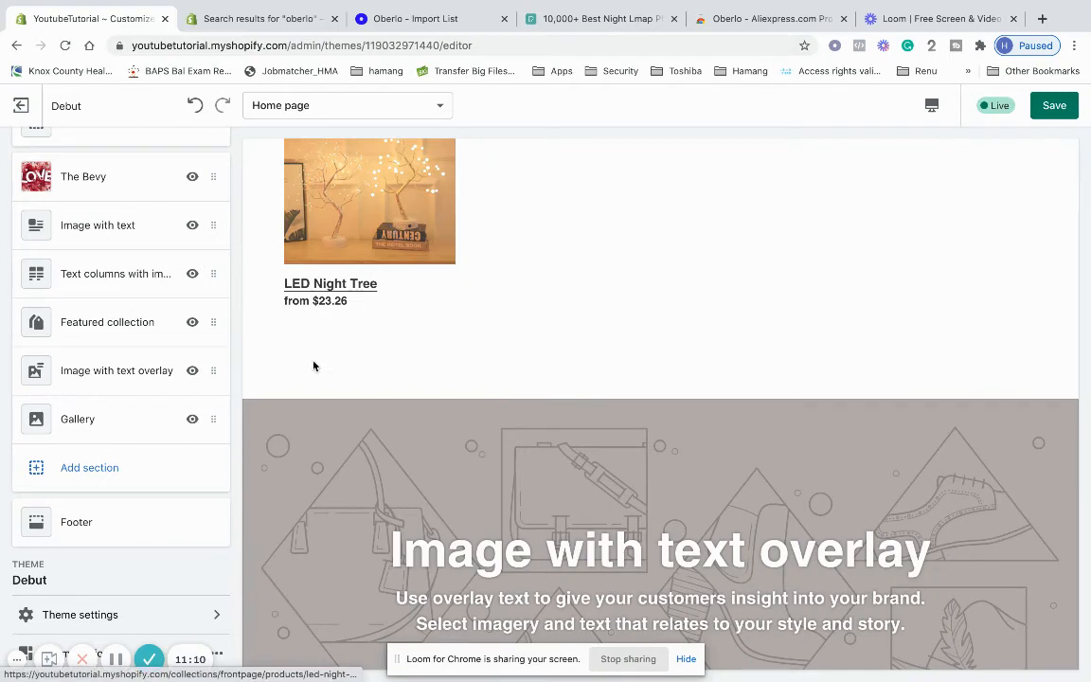
{"action": "left_click", "coordinate": [128, 333]}
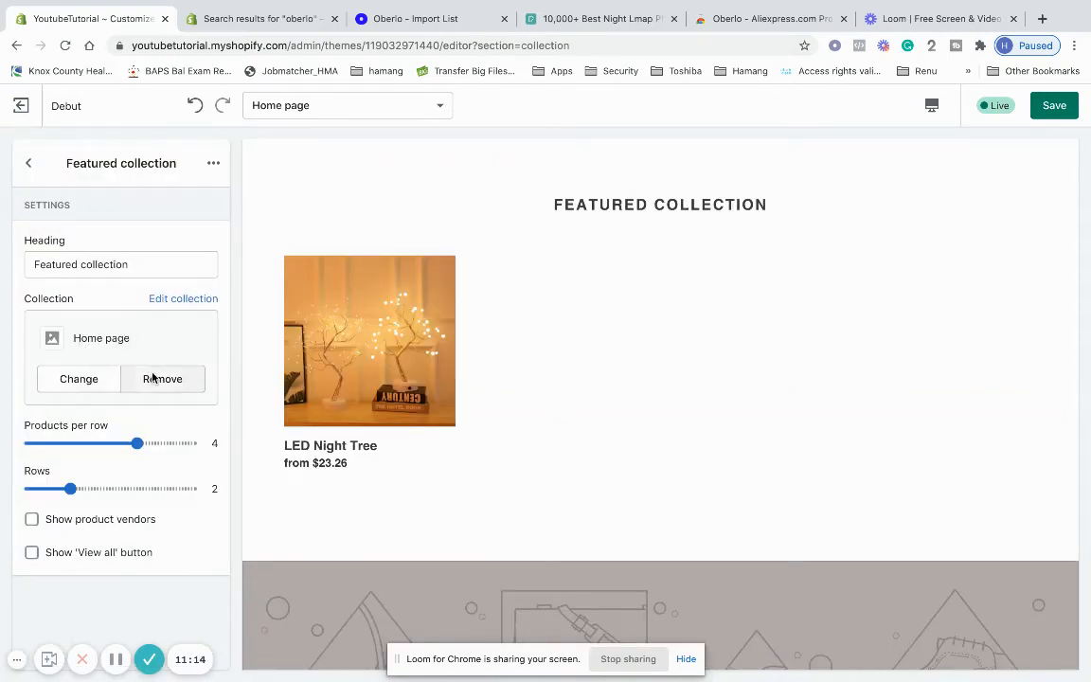
{"action": "left_click", "coordinate": [162, 379]}
{"action": "left_click", "coordinate": [123, 353]}
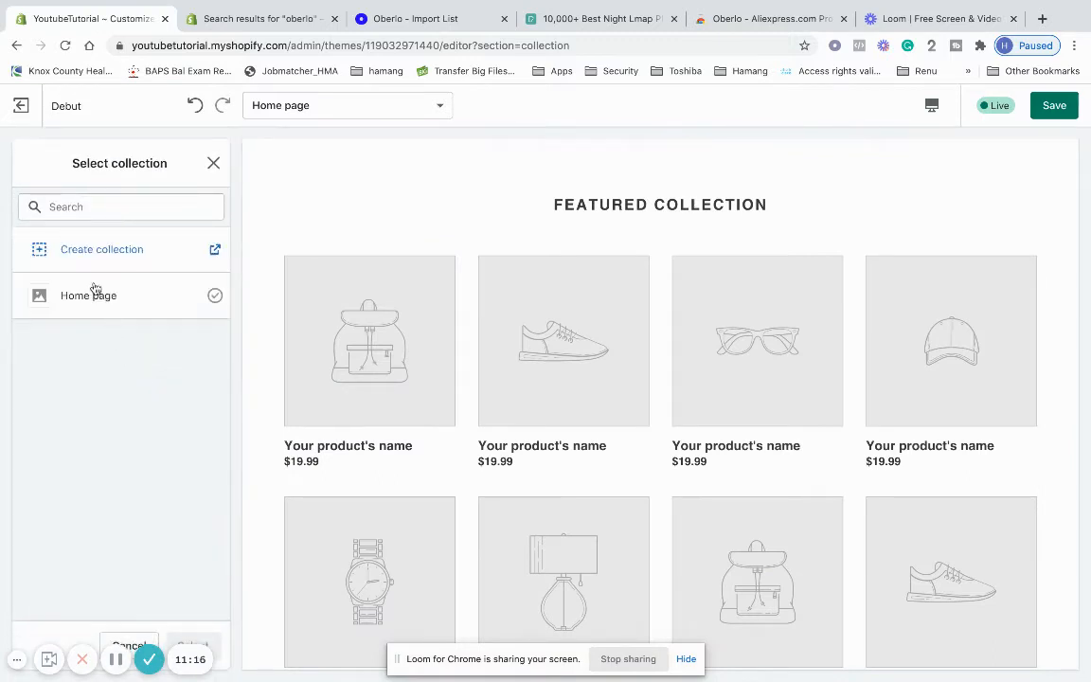
{"action": "left_click", "coordinate": [100, 295]}
{"action": "left_click", "coordinate": [194, 647]}
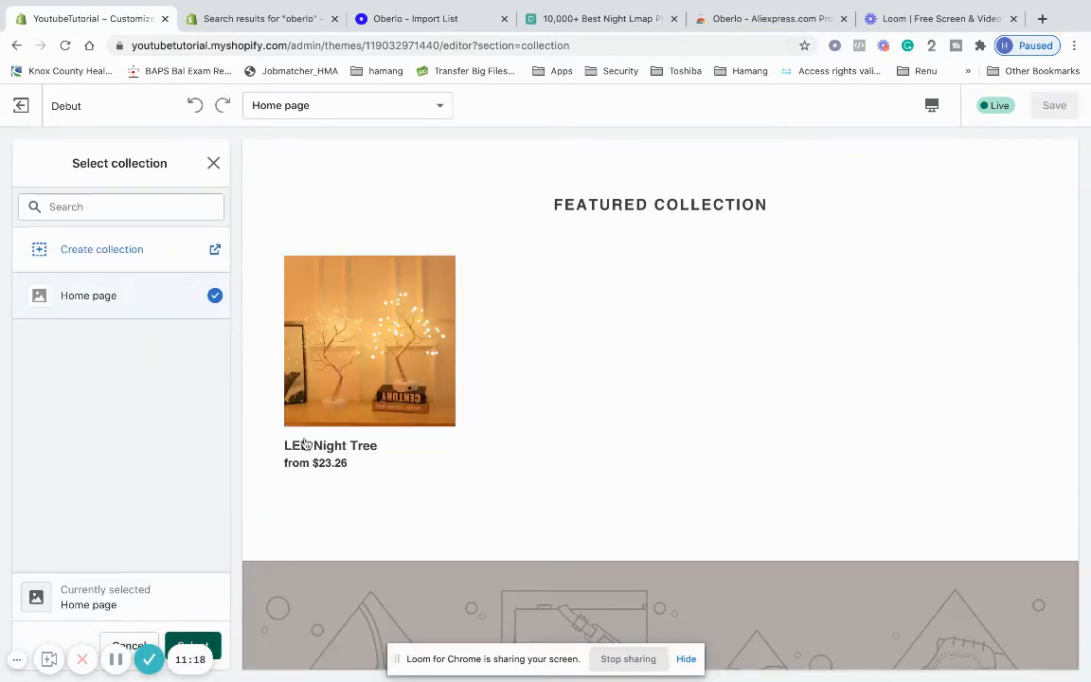
Return to the section list and open the Add section picker
{"action": "left_click", "coordinate": [27, 170]}
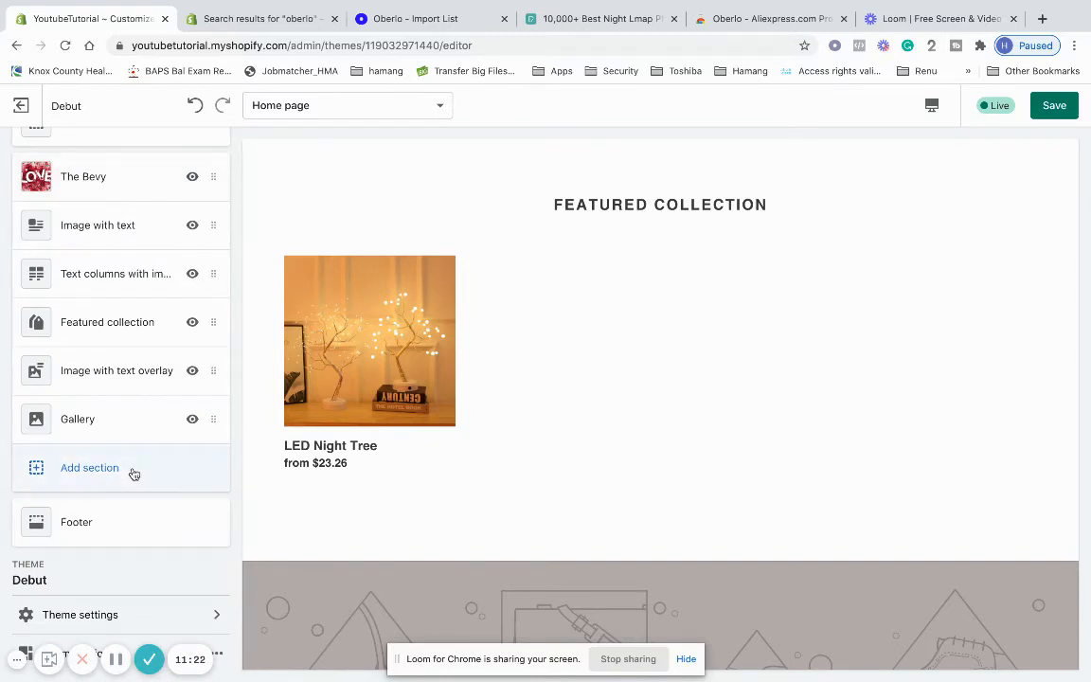
{"action": "scroll", "coordinate": [373, 483], "scroll_direction": "down", "scroll_amount": 4}
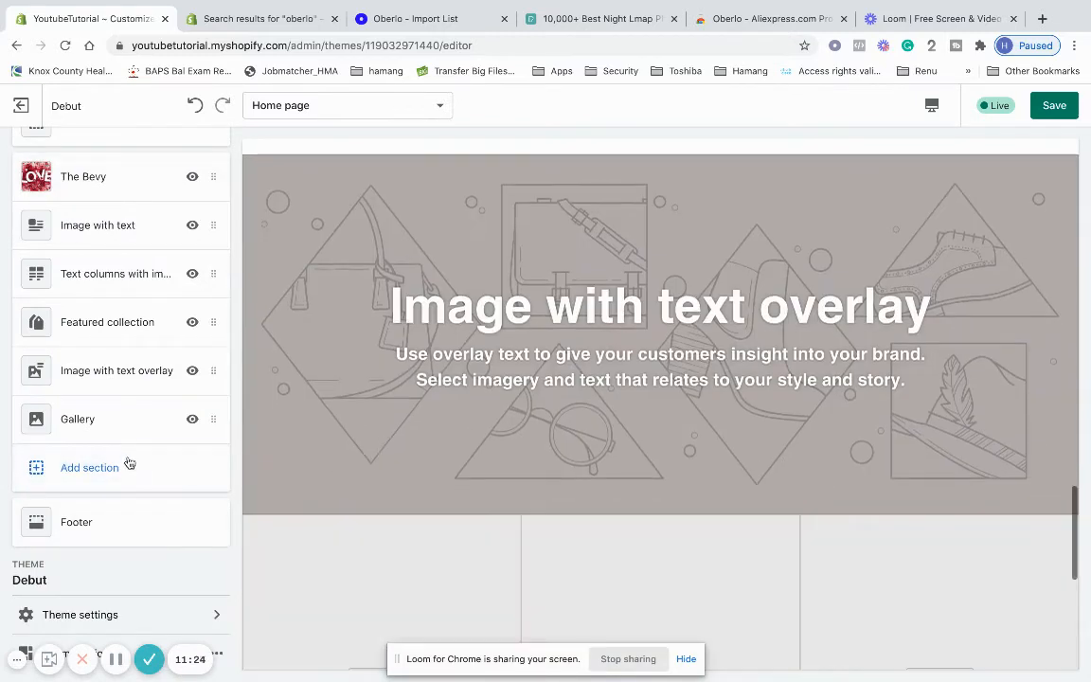
{"action": "left_click", "coordinate": [117, 474]}
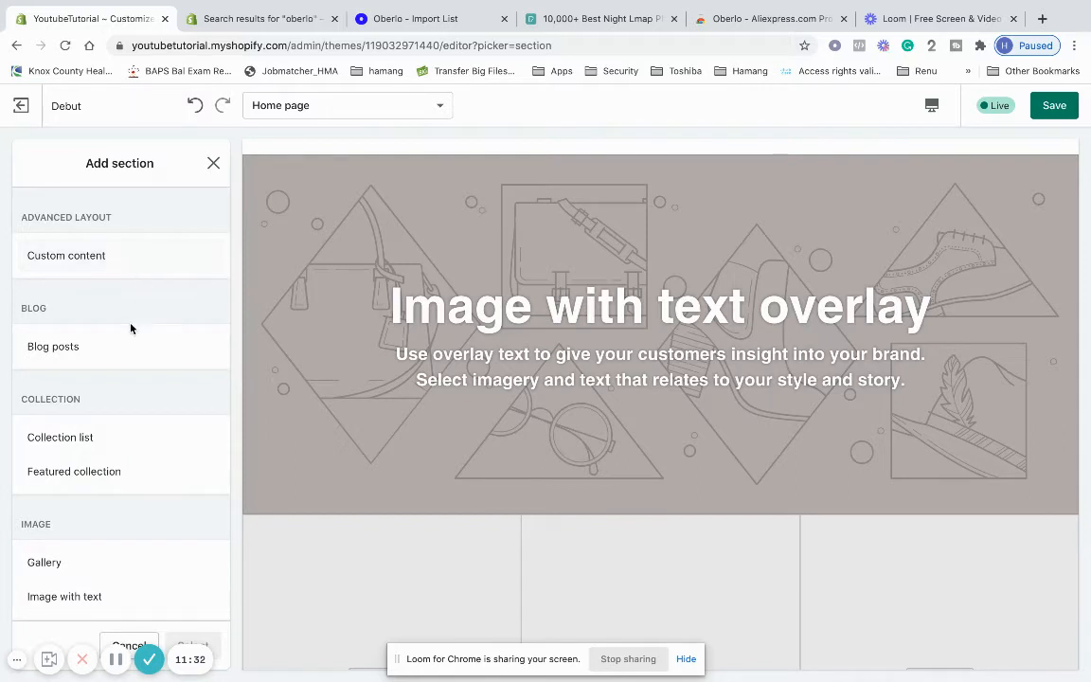
Add a Testimonials section from the TEXT group to the home page
{"action": "scroll", "coordinate": [131, 328], "scroll_direction": "down", "scroll_amount": 3}
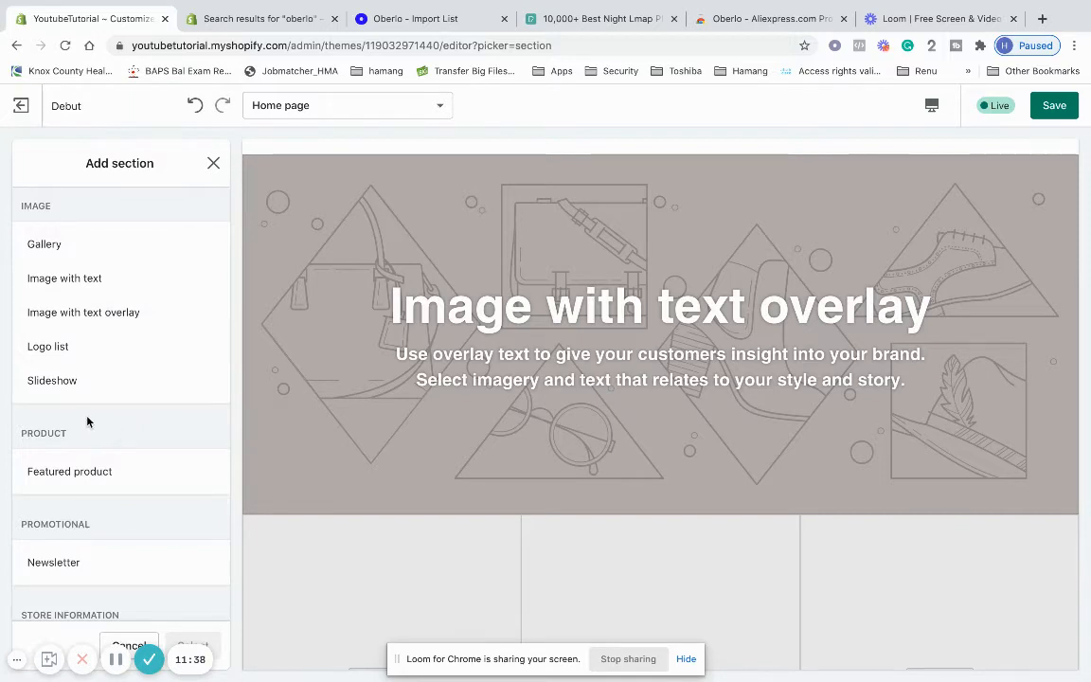
{"action": "scroll", "coordinate": [87, 421], "scroll_direction": "down", "scroll_amount": 3}
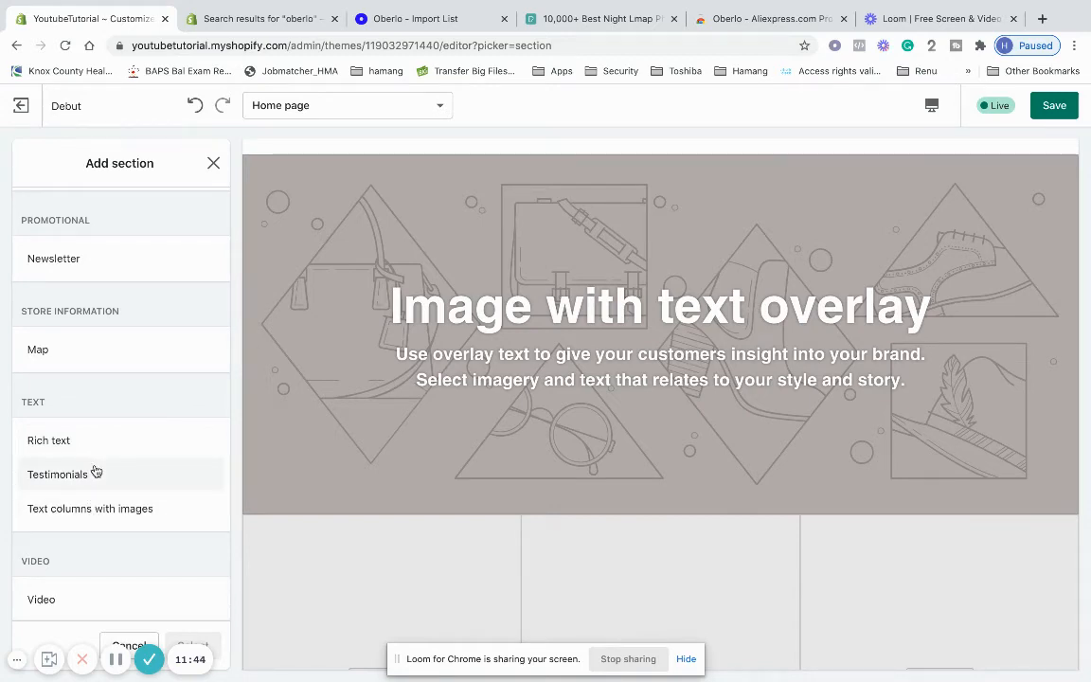
{"action": "left_click", "coordinate": [96, 471]}
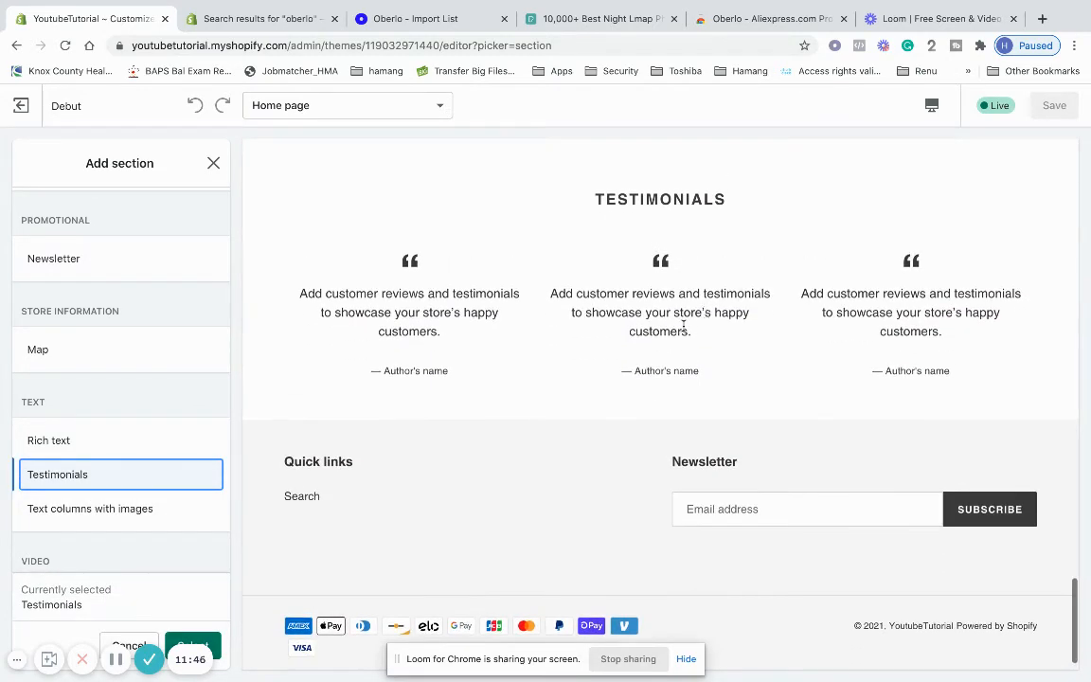
{"action": "left_click", "coordinate": [193, 645]}
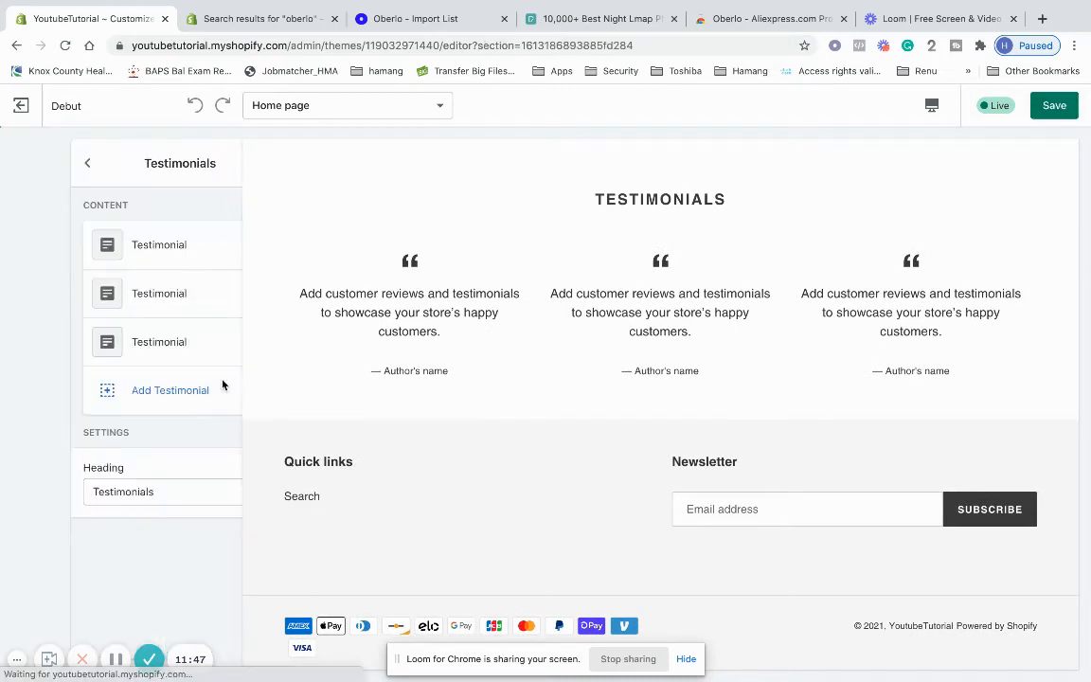
In the first testimonial, replace the placeholder author with a new author name
{"action": "left_click", "coordinate": [157, 248]}
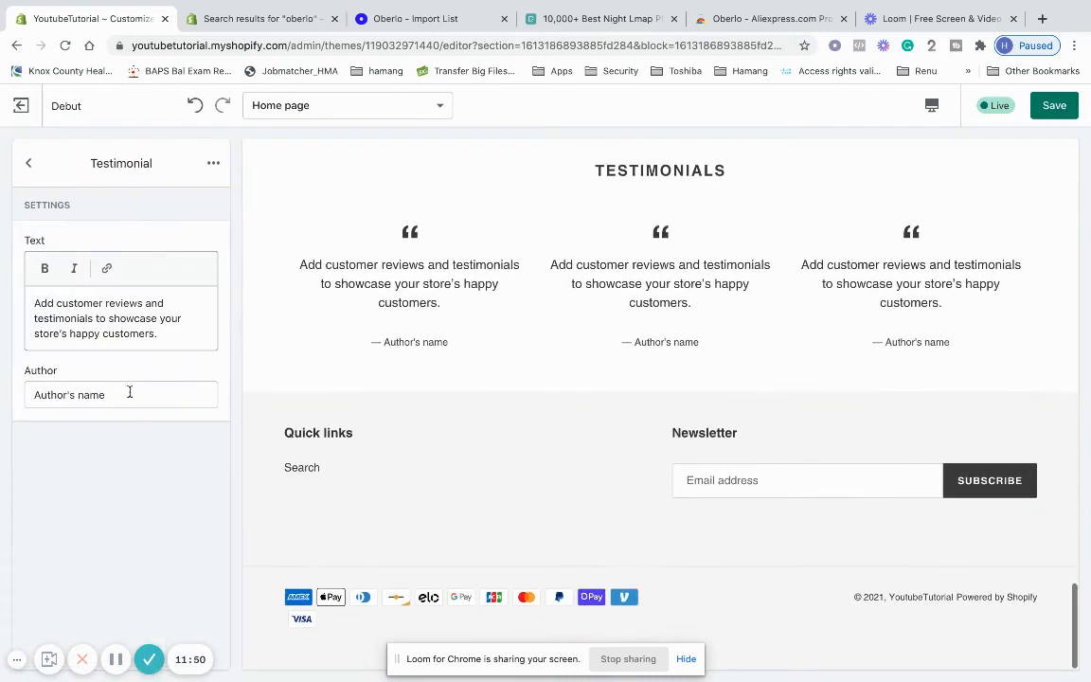
{"action": "triple_click", "coordinate": [49, 316]}
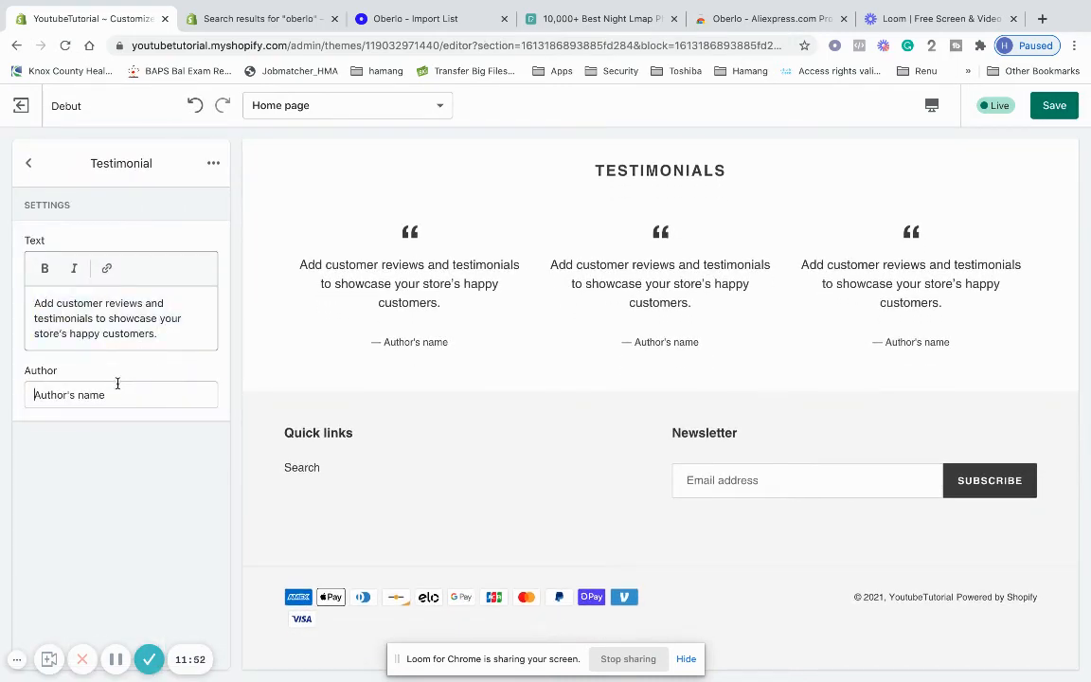
{"action": "left_click_drag", "start_coordinate": [116, 388], "coordinate": [2, 395]}
{"action": "type", "text": "Curi"}
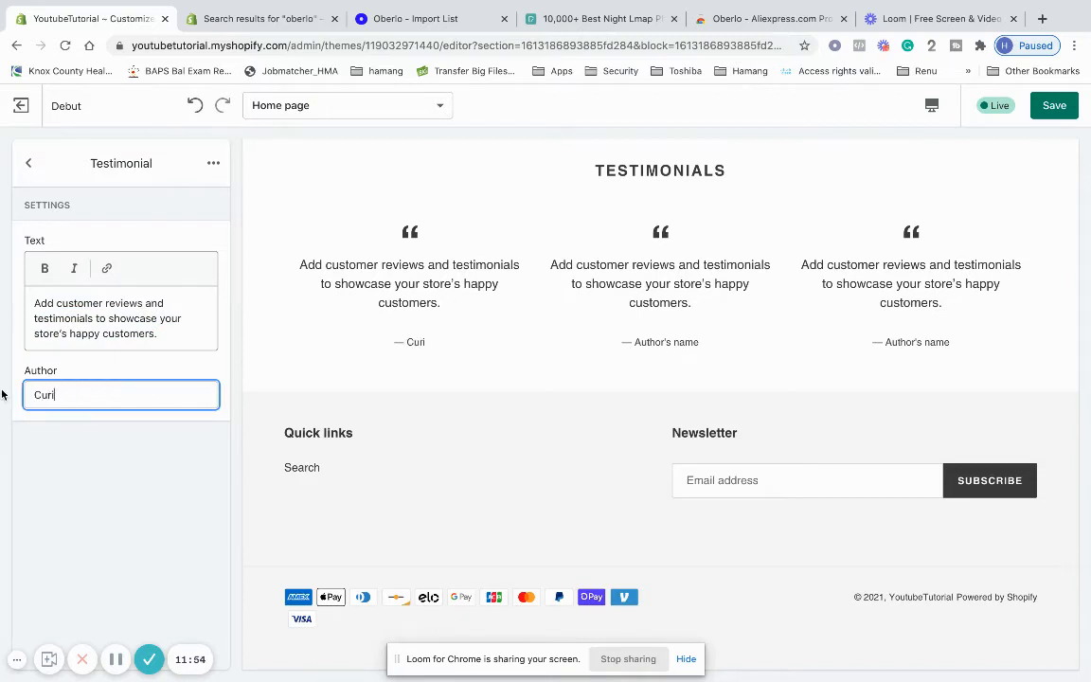
{"action": "type", "text": "ous Gerorge"}
Type a trial quote 'I bought a banana and it came 30 days lat', then clear it
{"action": "left_click_drag", "start_coordinate": [156, 338], "coordinate": [3, 287]}
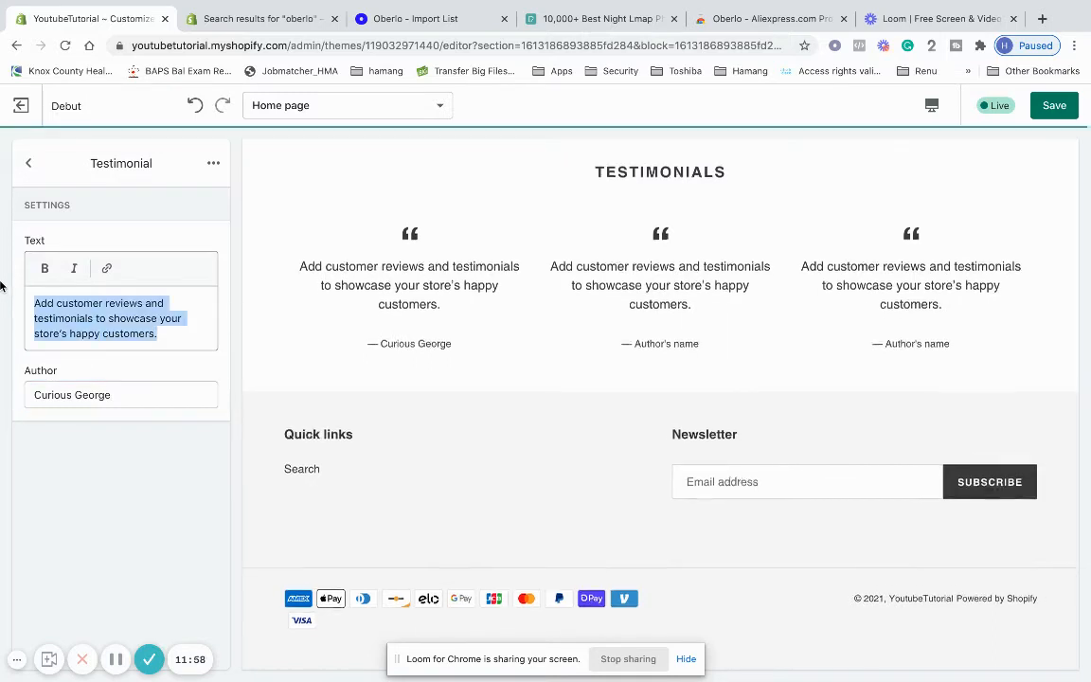
{"action": "key", "text": "BackSpace"}
{"action": "type", "text": "I boug"}
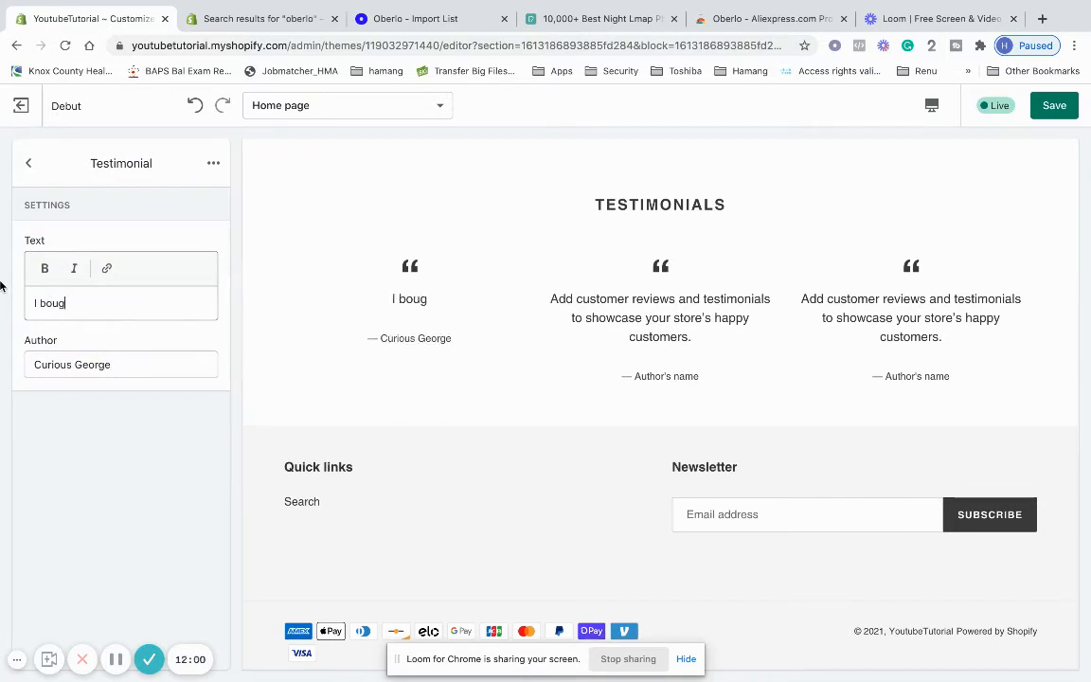
{"action": "type", "text": "ht a banana "}
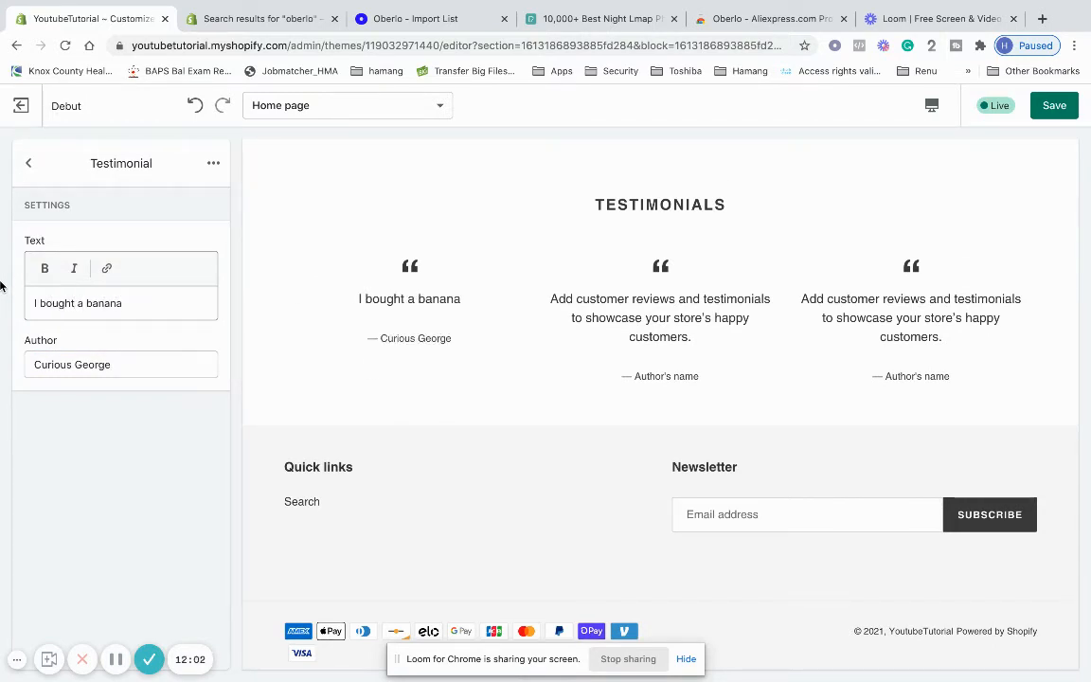
{"action": "type", "text": "and it came 30 day"}
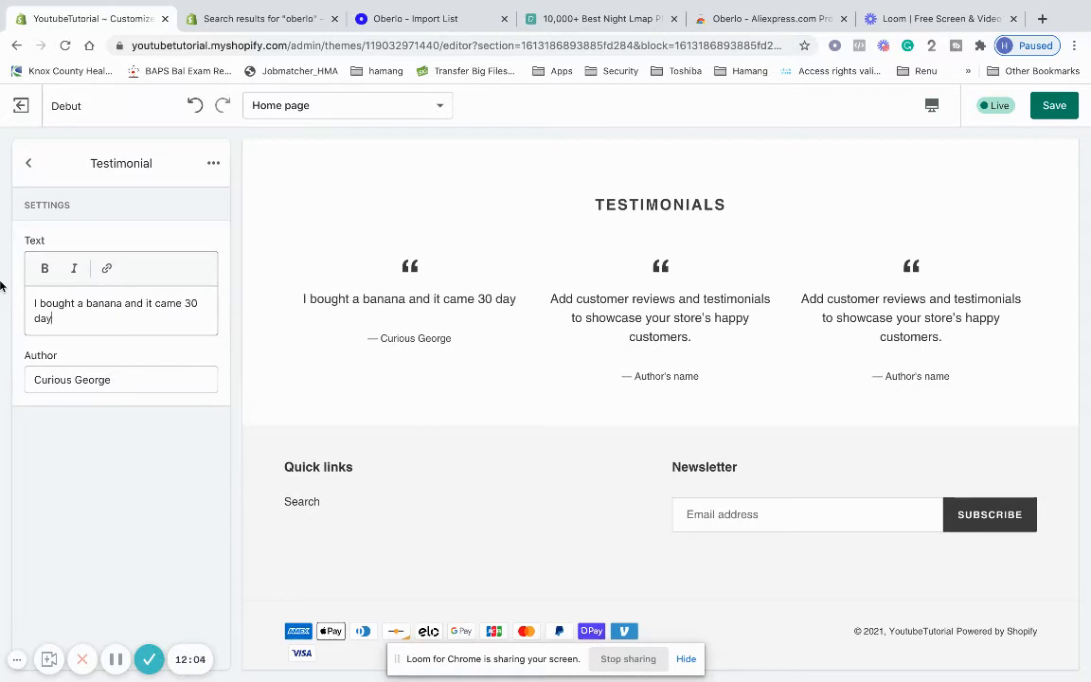
{"action": "type", "text": "s later"}
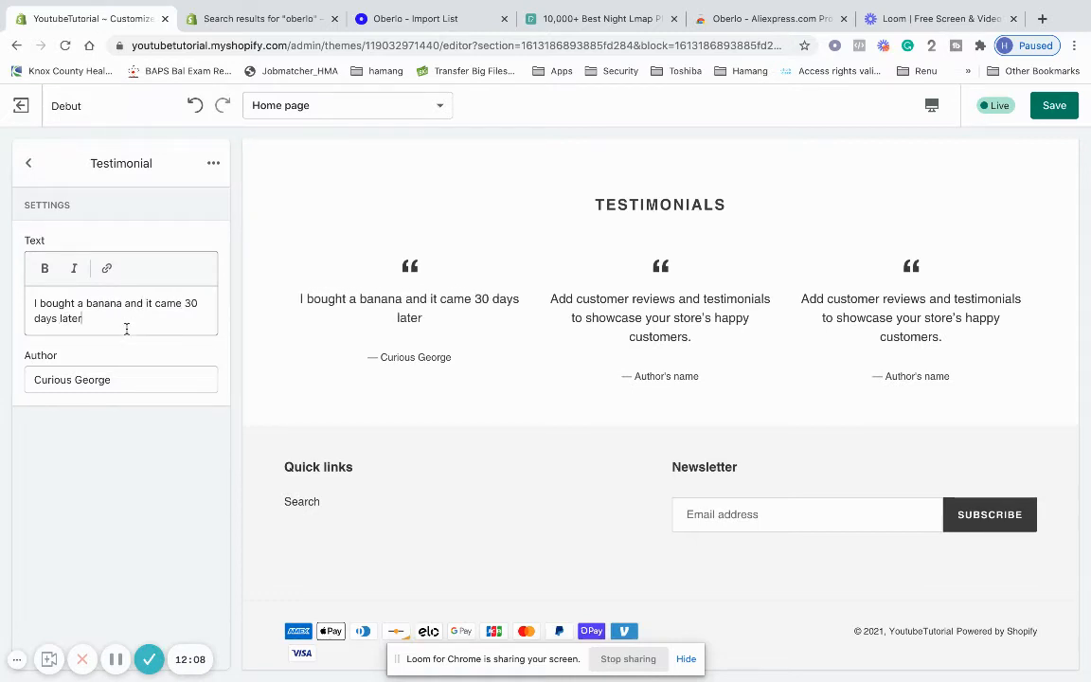
{"action": "left_click_drag", "start_coordinate": [126, 329], "coordinate": [3, 219]}
{"action": "key", "text": "BackSpace"}
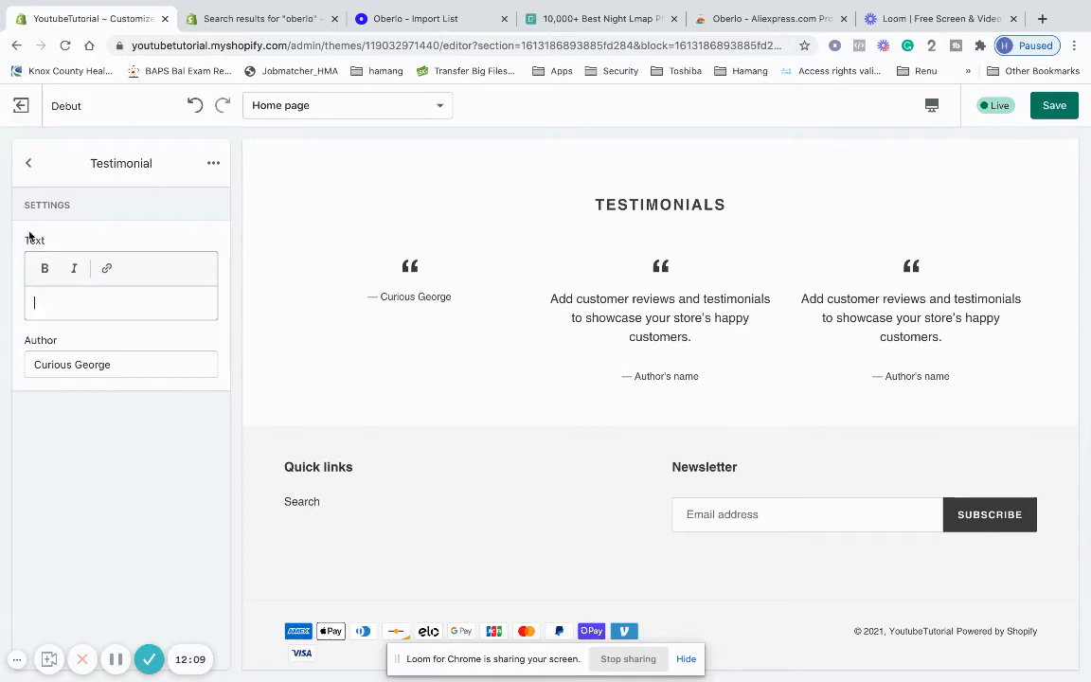
{"action": "left_click", "coordinate": [213, 163]}
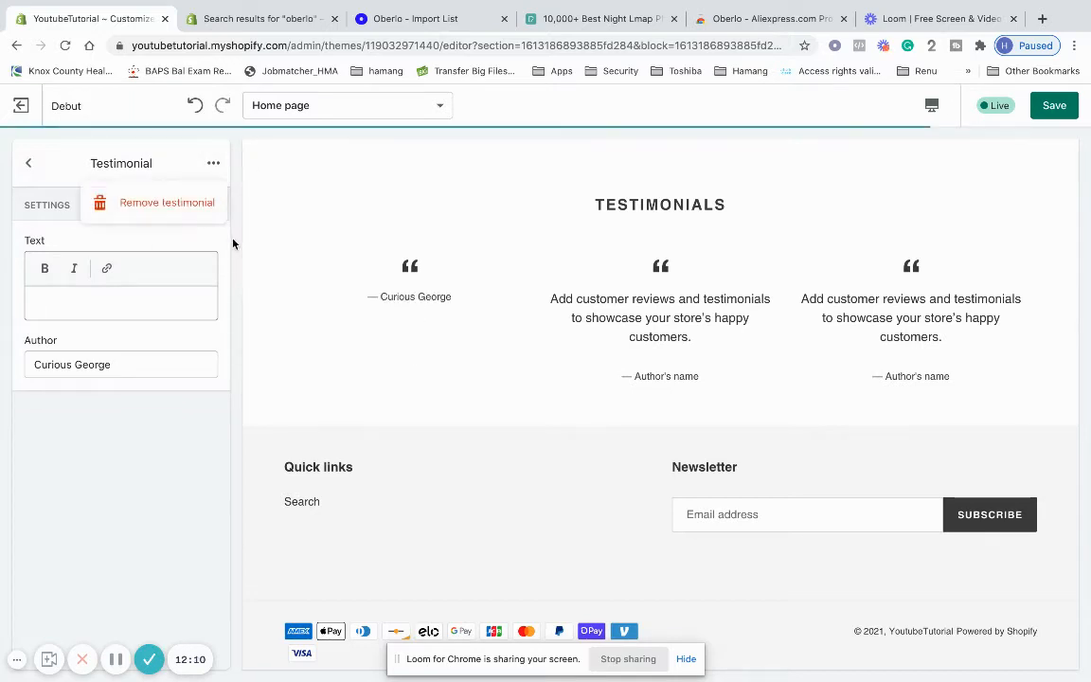
{"action": "left_click", "coordinate": [40, 167]}
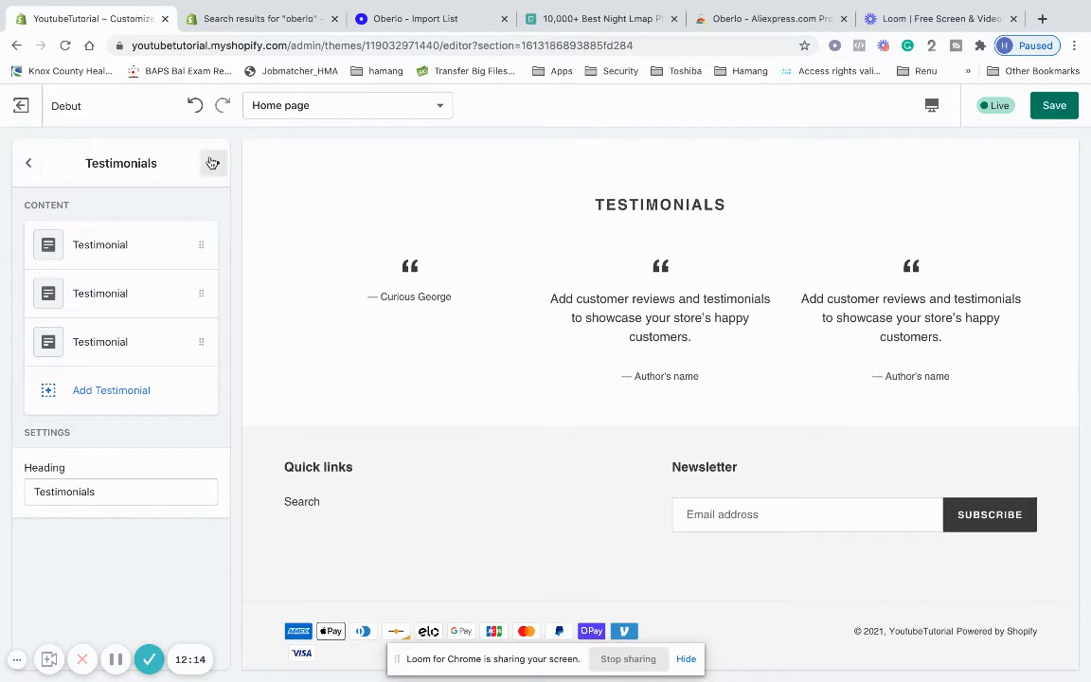
Remove the Testimonials section via its options menu, leaving Gallery last before the footer
{"action": "scroll", "coordinate": [452, 343], "scroll_direction": "up", "scroll_amount": 3}
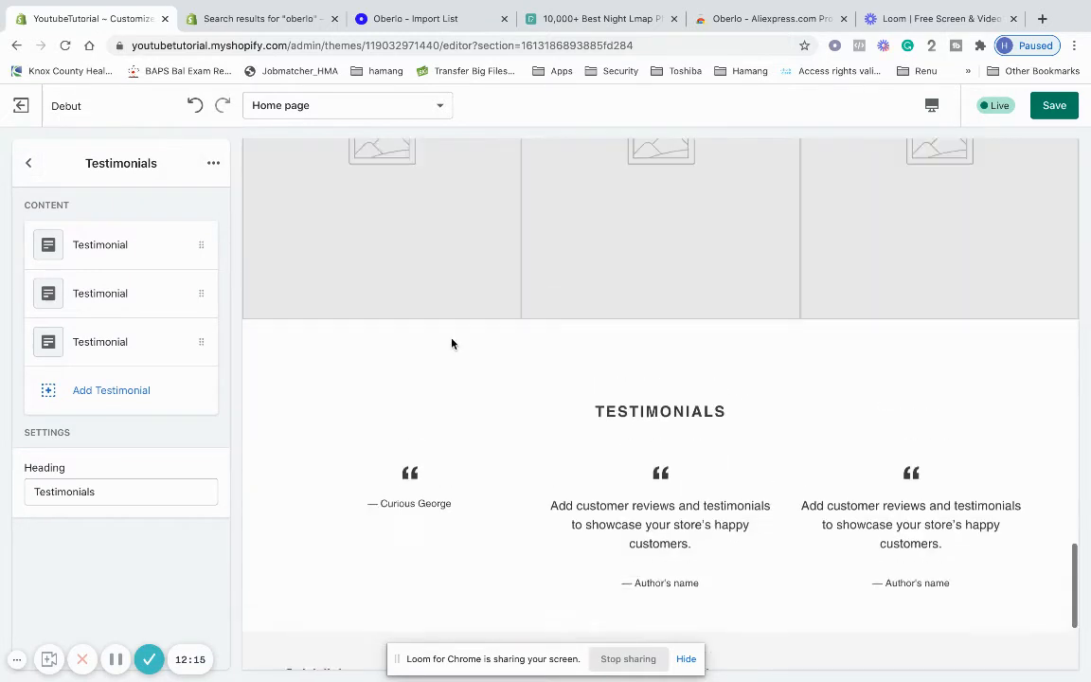
{"action": "left_click", "coordinate": [213, 162]}
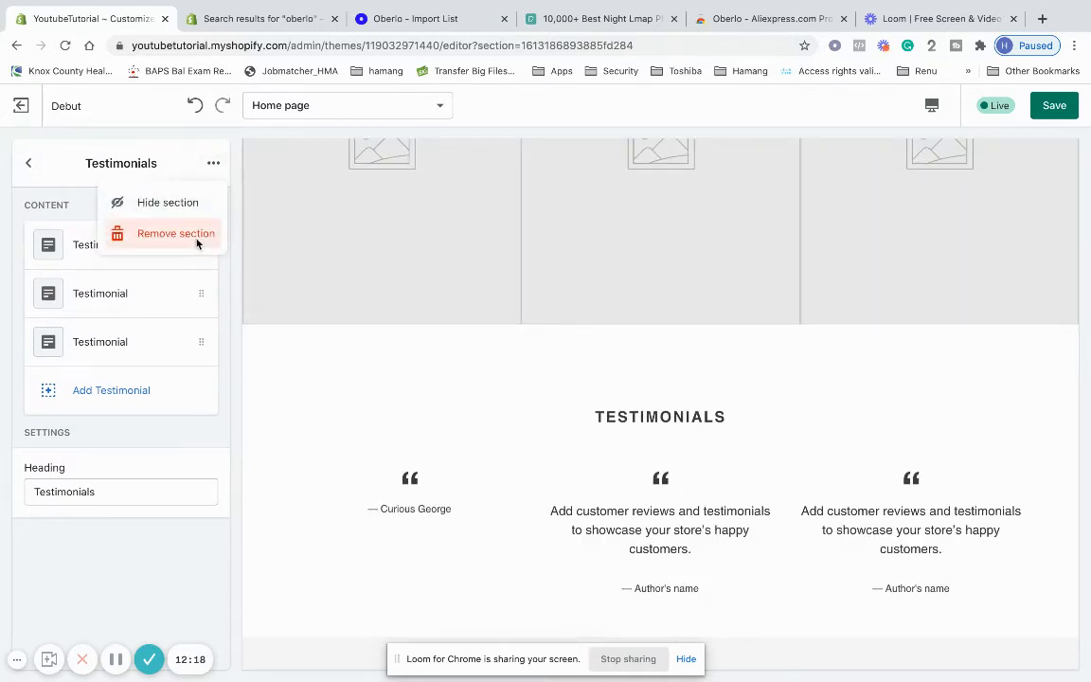
{"action": "left_click", "coordinate": [175, 234]}
{"action": "scroll", "coordinate": [166, 401], "scroll_direction": "up", "scroll_amount": 2}
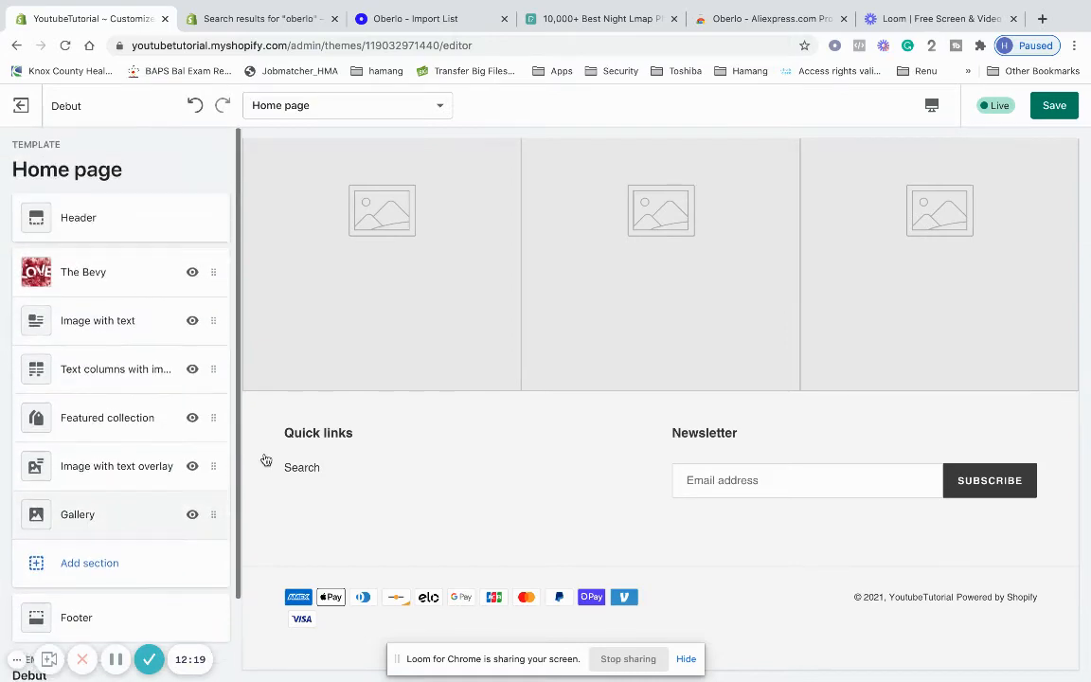
{"action": "scroll", "coordinate": [291, 483], "scroll_direction": "up", "scroll_amount": 15}
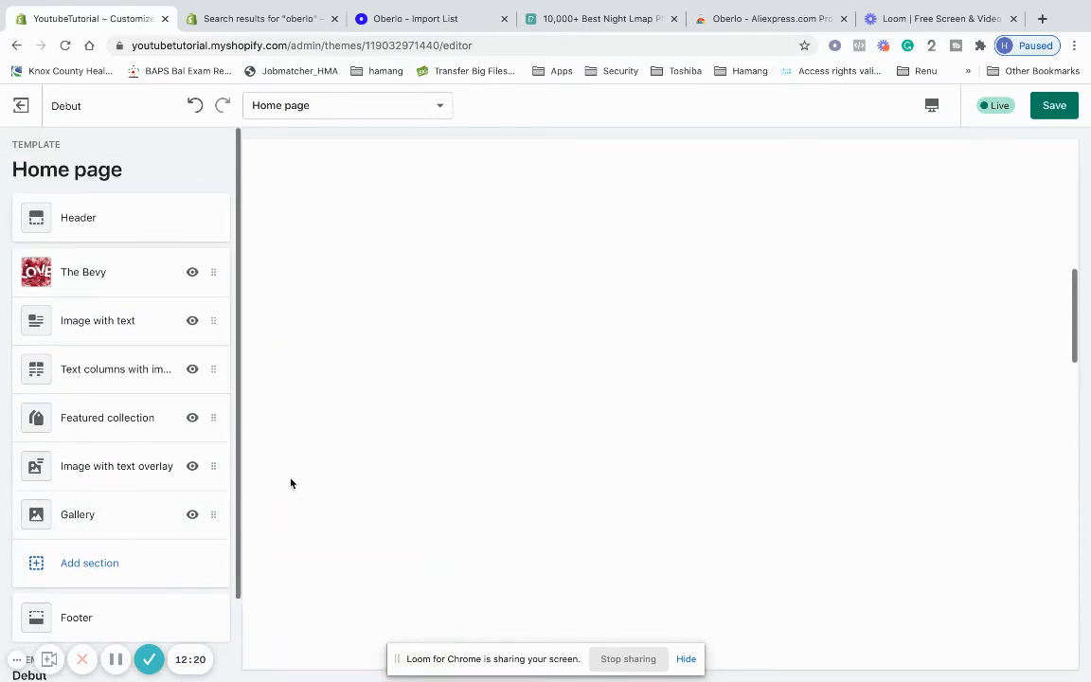
{"action": "scroll", "coordinate": [291, 483], "scroll_direction": "up", "scroll_amount": 5}
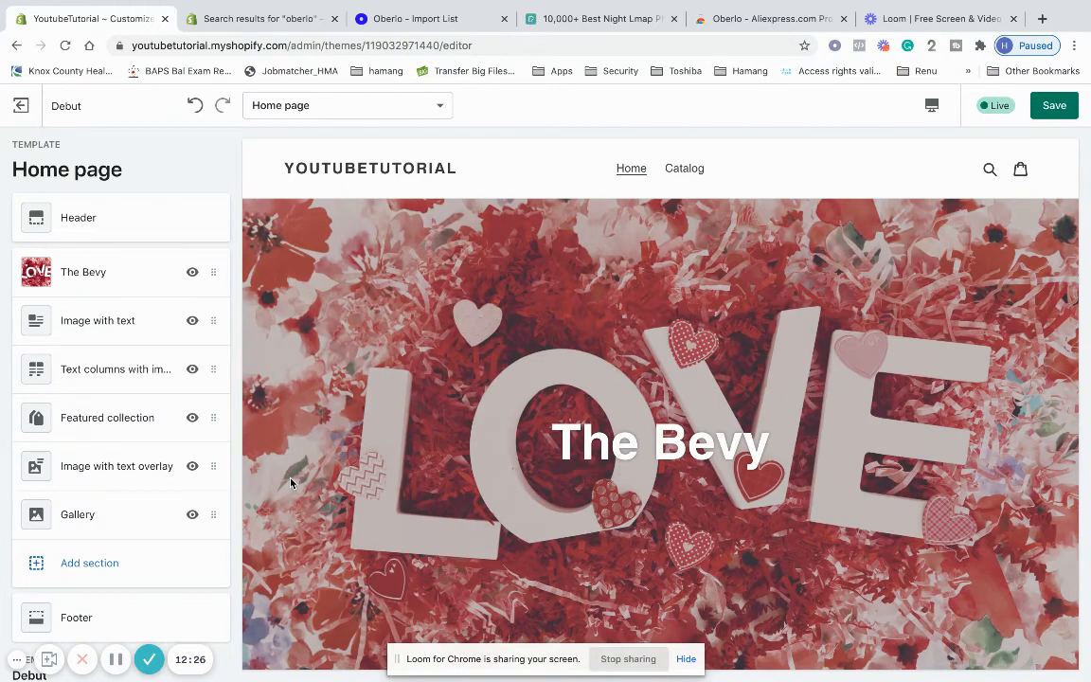
{"action": "scroll", "coordinate": [291, 483], "scroll_direction": "down", "scroll_amount": 15}
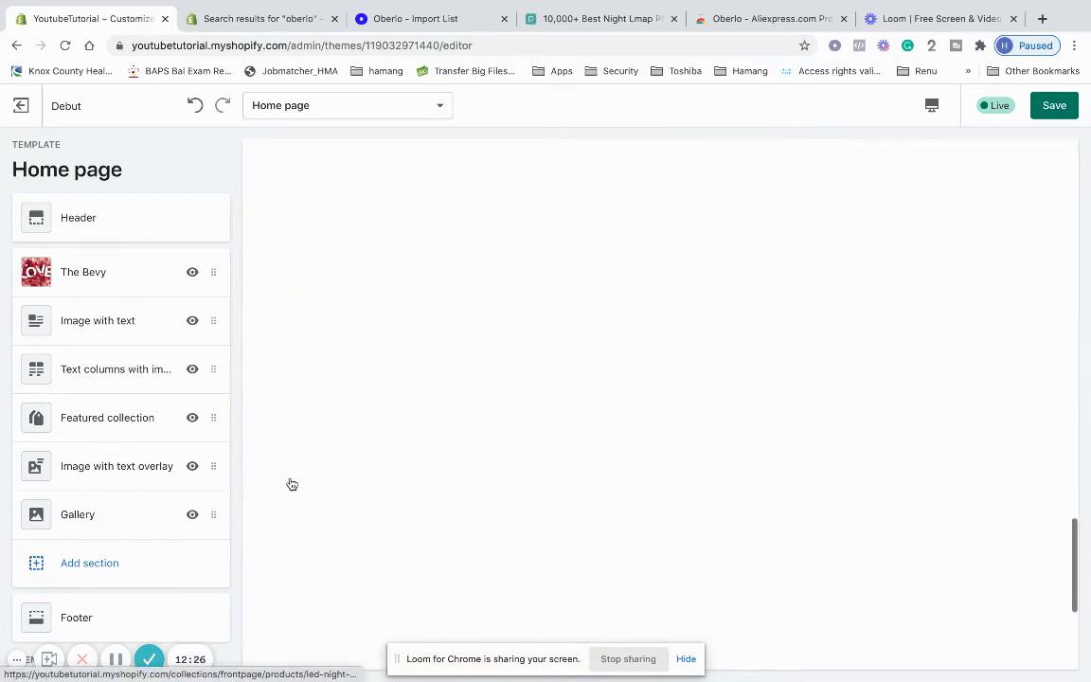
Save the Debut home page sections until 'Changes saved.' appears, then exit to the Themes list
{"action": "scroll", "coordinate": [292, 485], "scroll_direction": "down", "scroll_amount": 5}
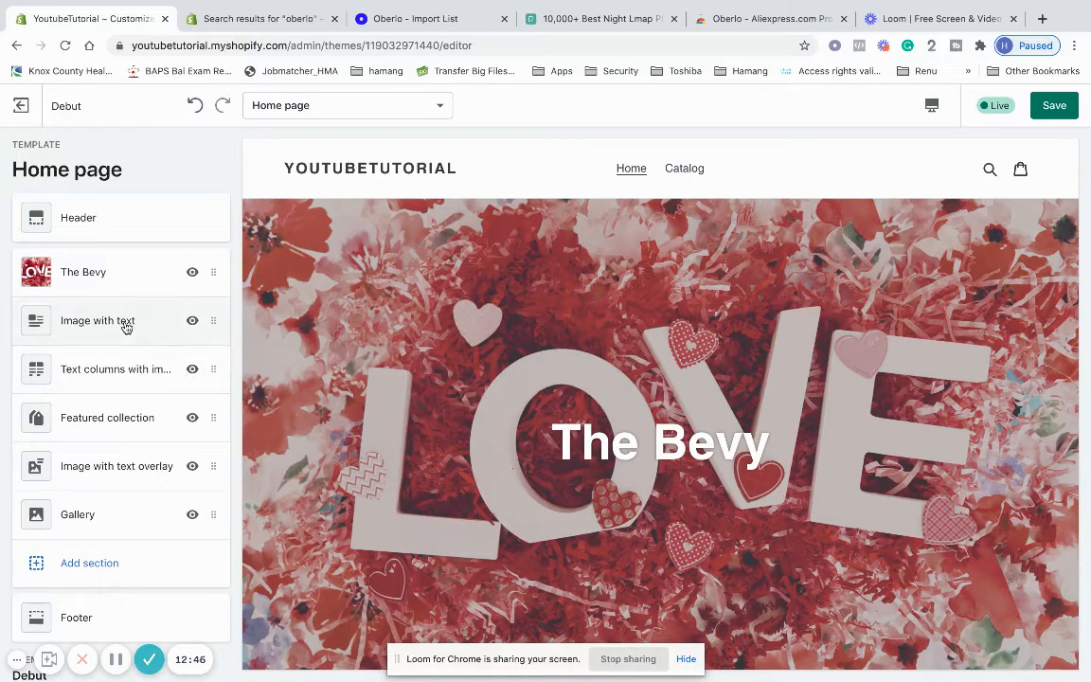
{"action": "scroll", "coordinate": [521, 466], "scroll_direction": "down", "scroll_amount": 3}
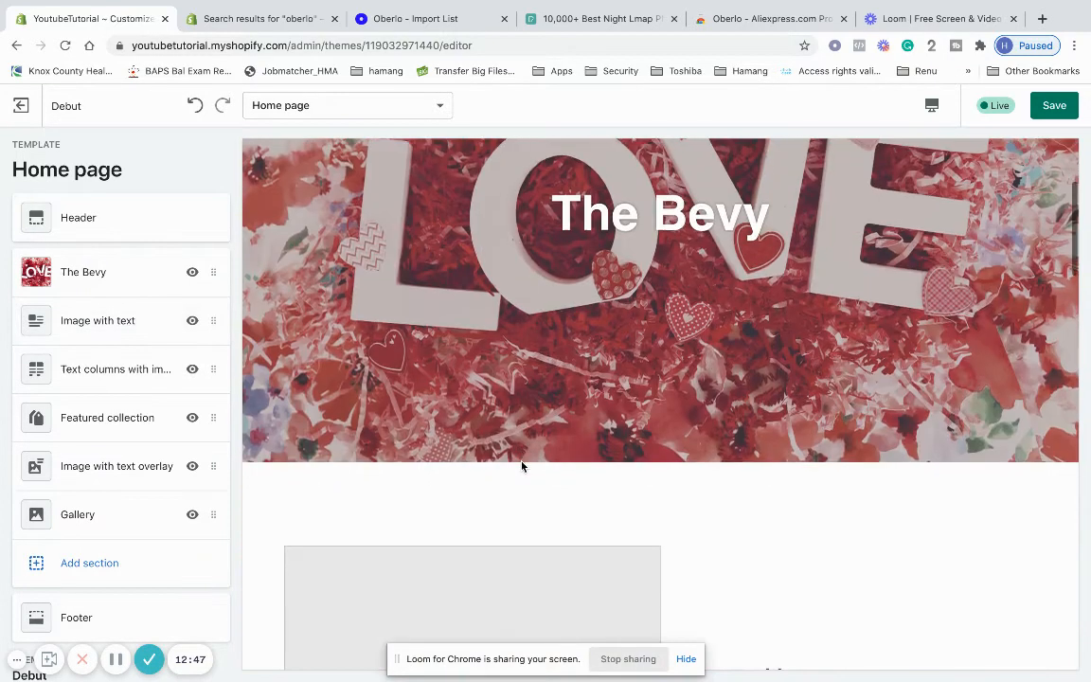
{"action": "scroll", "coordinate": [398, 462], "scroll_direction": "down", "scroll_amount": 3}
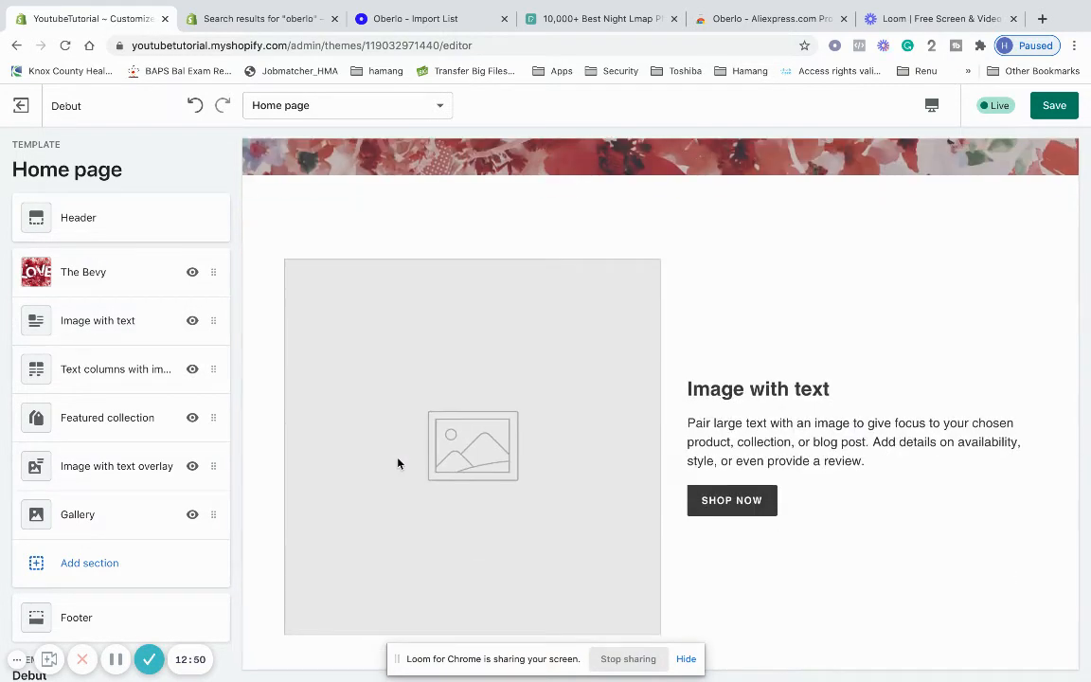
{"action": "scroll", "coordinate": [406, 367], "scroll_direction": "down", "scroll_amount": 3}
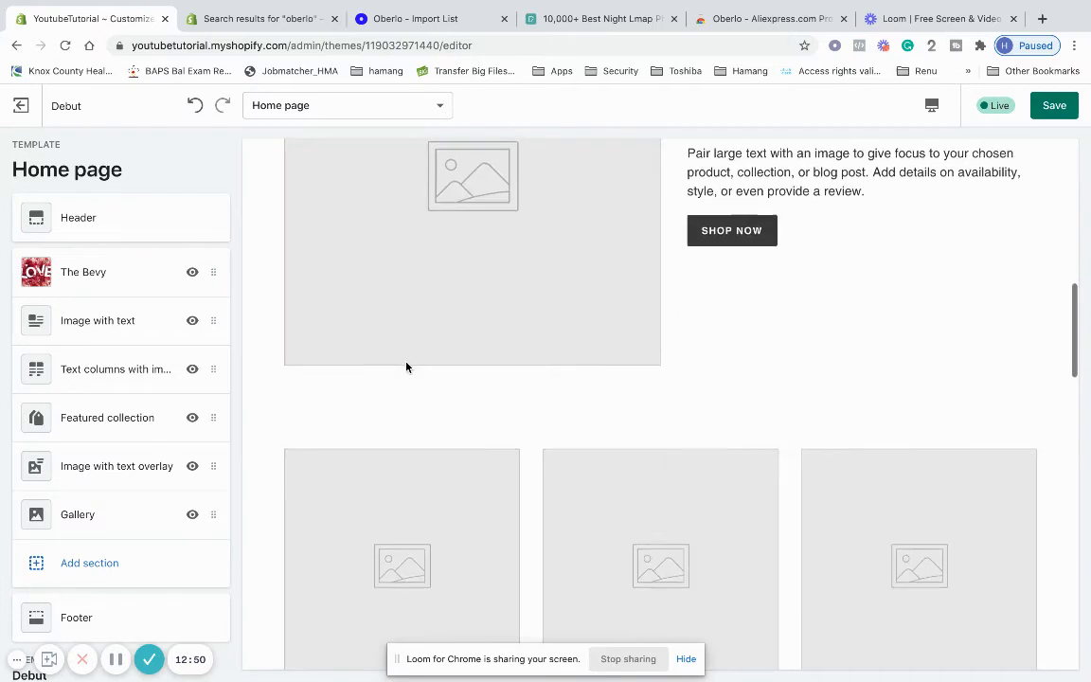
{"action": "left_click", "coordinate": [1059, 109]}
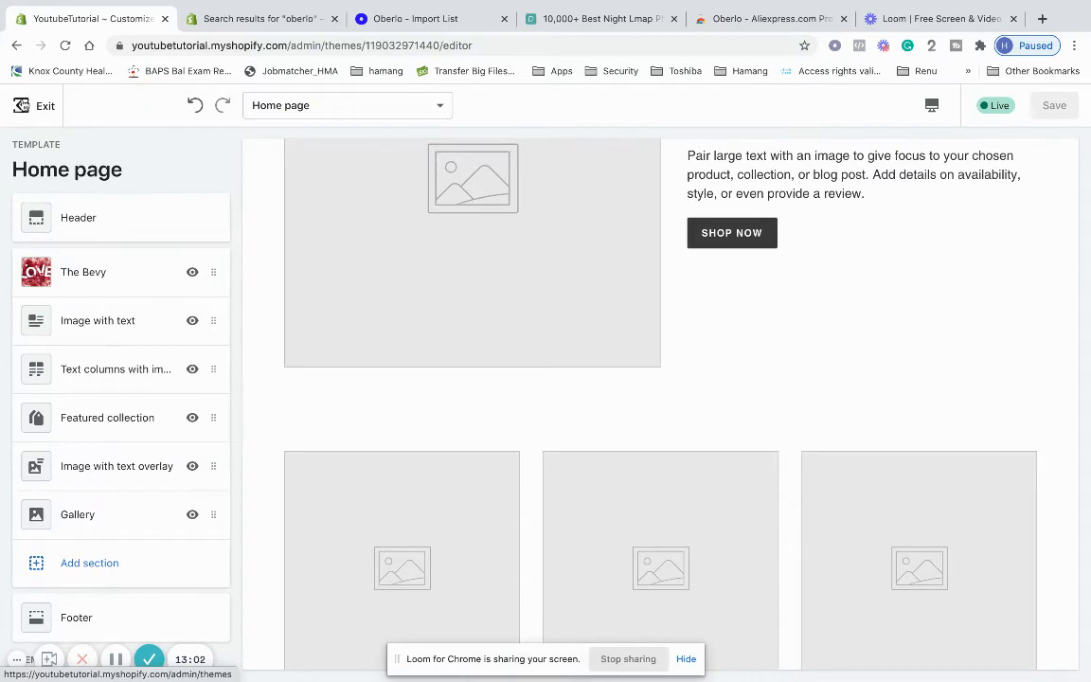
{"action": "left_click", "coordinate": [22, 104]}
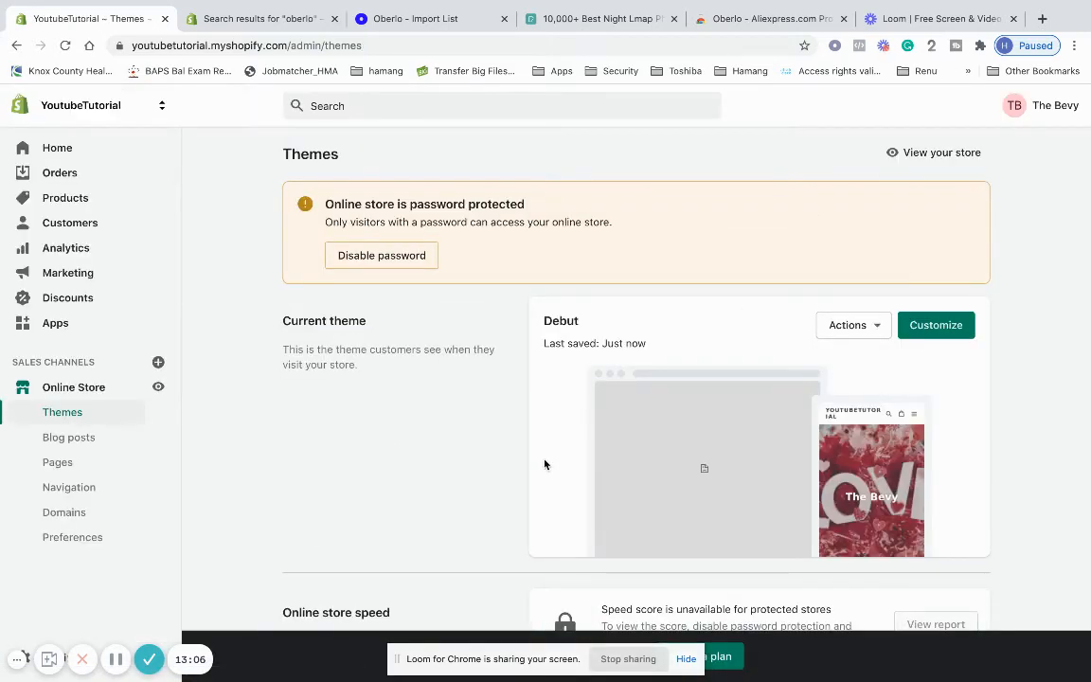
View the live Online Store from the Themes page in a new tab
{"action": "scroll", "coordinate": [548, 463], "scroll_direction": "down", "scroll_amount": 3}
{"action": "scroll", "coordinate": [549, 462], "scroll_direction": "up", "scroll_amount": 3}
{"action": "scroll", "coordinate": [303, 448], "scroll_direction": "up", "scroll_amount": 1}
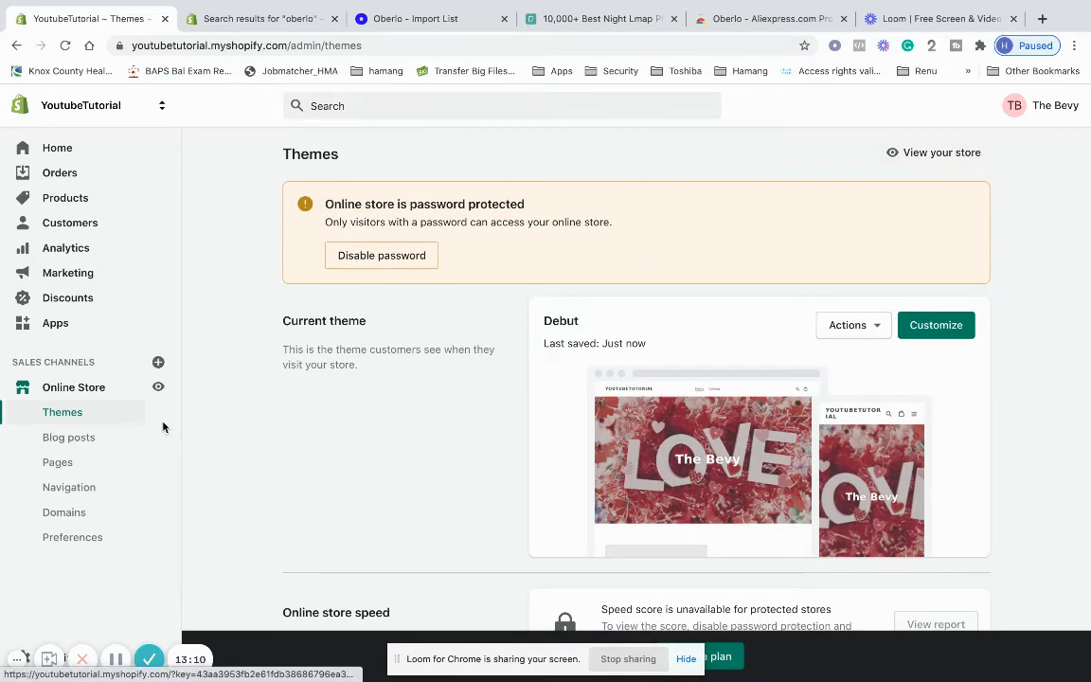
{"action": "left_click", "coordinate": [159, 389]}
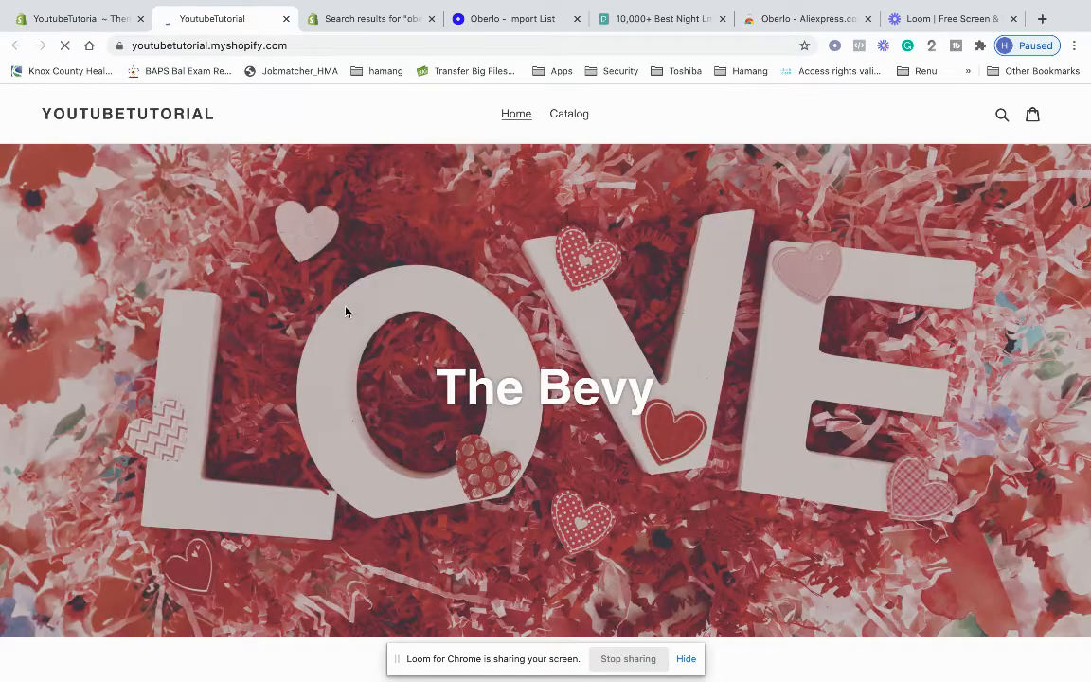
Scroll to the Featured Collection and open the LED Night Tree product page
{"action": "scroll", "coordinate": [588, 199], "scroll_direction": "down", "scroll_amount": 10}
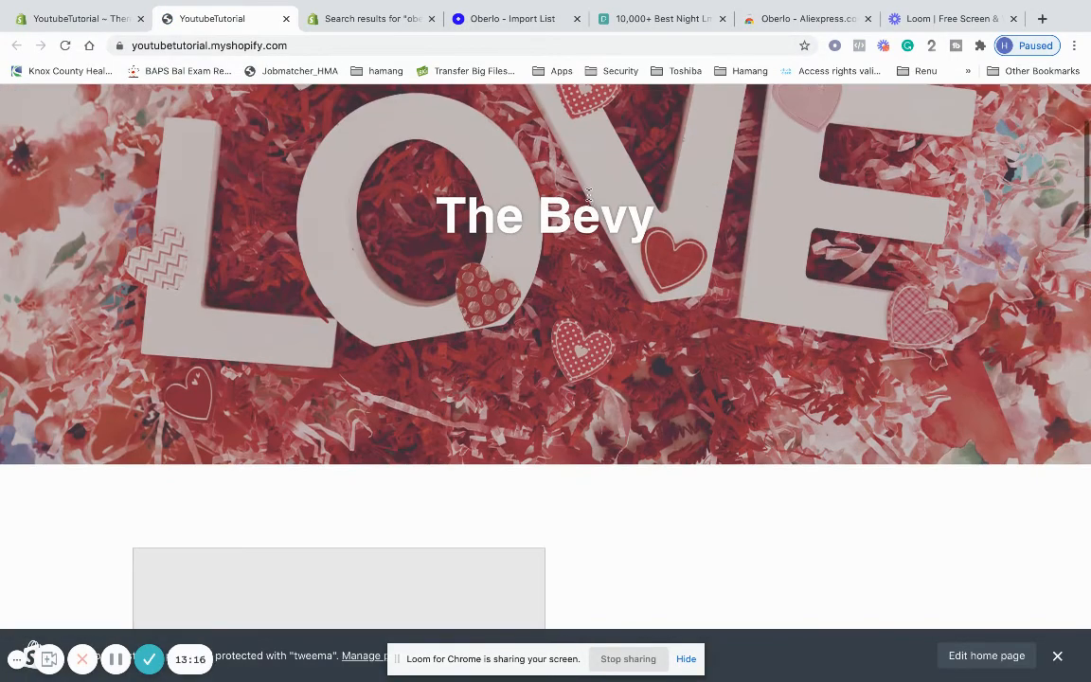
{"action": "scroll", "coordinate": [591, 200], "scroll_direction": "down", "scroll_amount": 2}
{"action": "scroll", "coordinate": [591, 200], "scroll_direction": "down", "scroll_amount": 1}
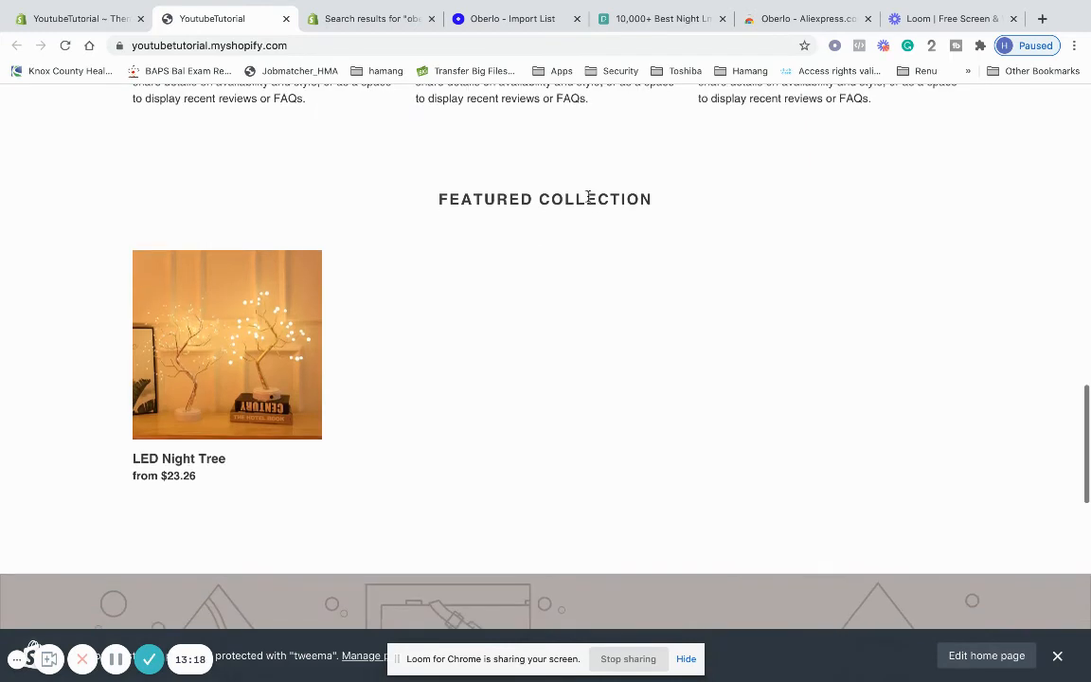
{"action": "left_click", "coordinate": [161, 420]}
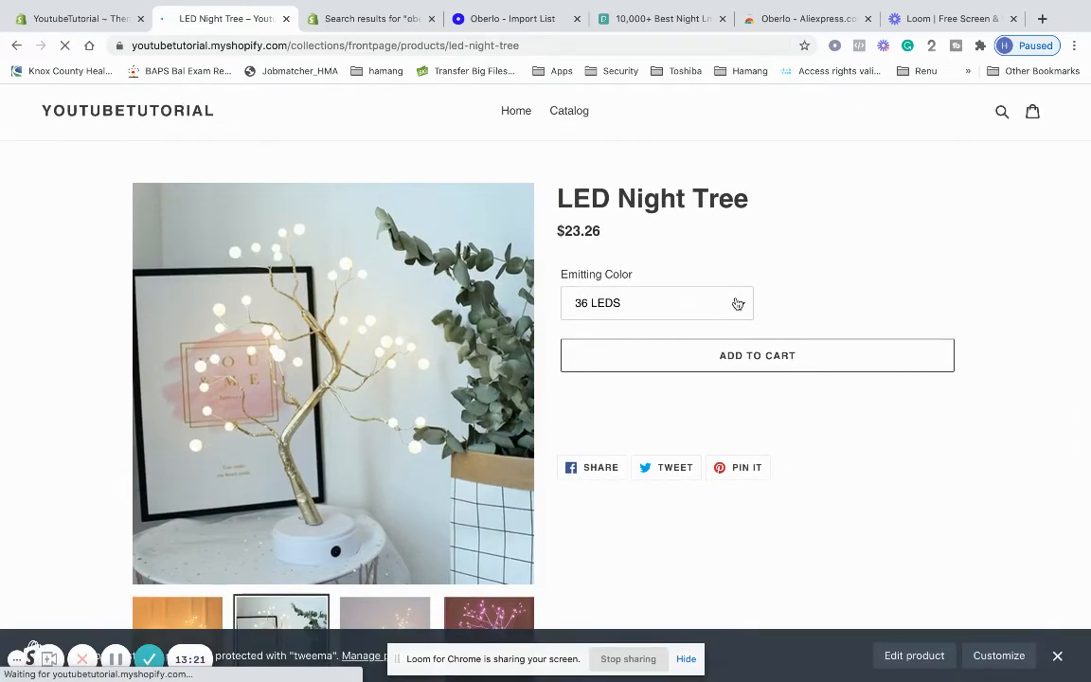
Set the Emitting Color to 108 LEDS Pink, priced at $25.18
{"action": "scroll", "coordinate": [735, 285], "scroll_direction": "down", "scroll_amount": 1}
{"action": "left_click", "coordinate": [737, 228]}
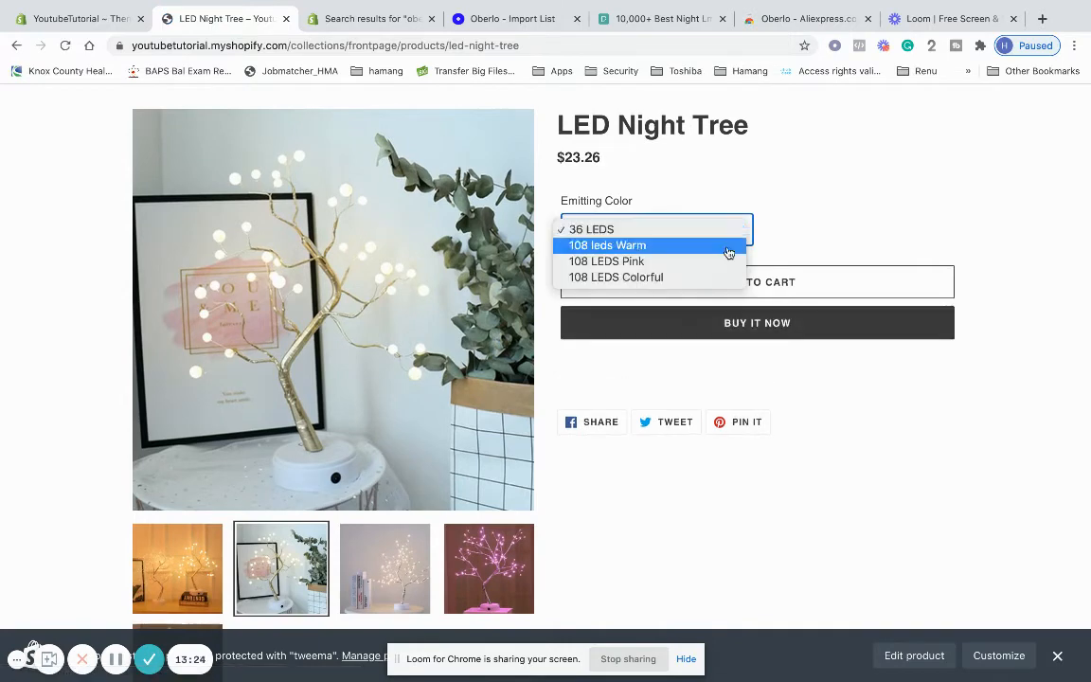
{"action": "left_click", "coordinate": [729, 246]}
{"action": "left_click", "coordinate": [726, 232]}
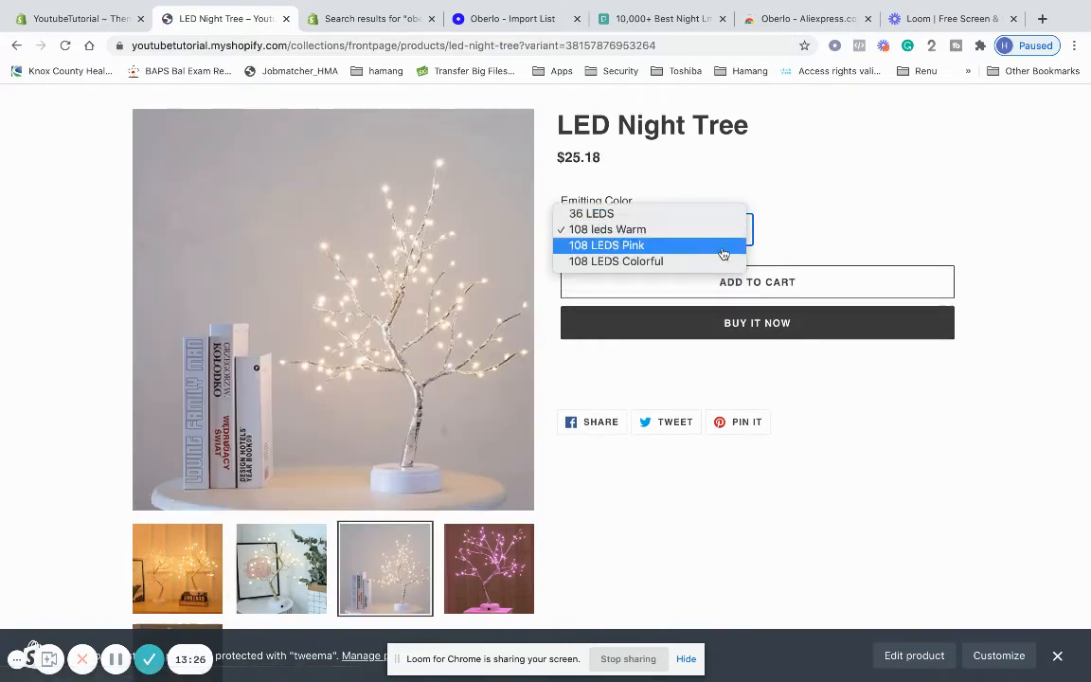
{"action": "left_click", "coordinate": [723, 246]}
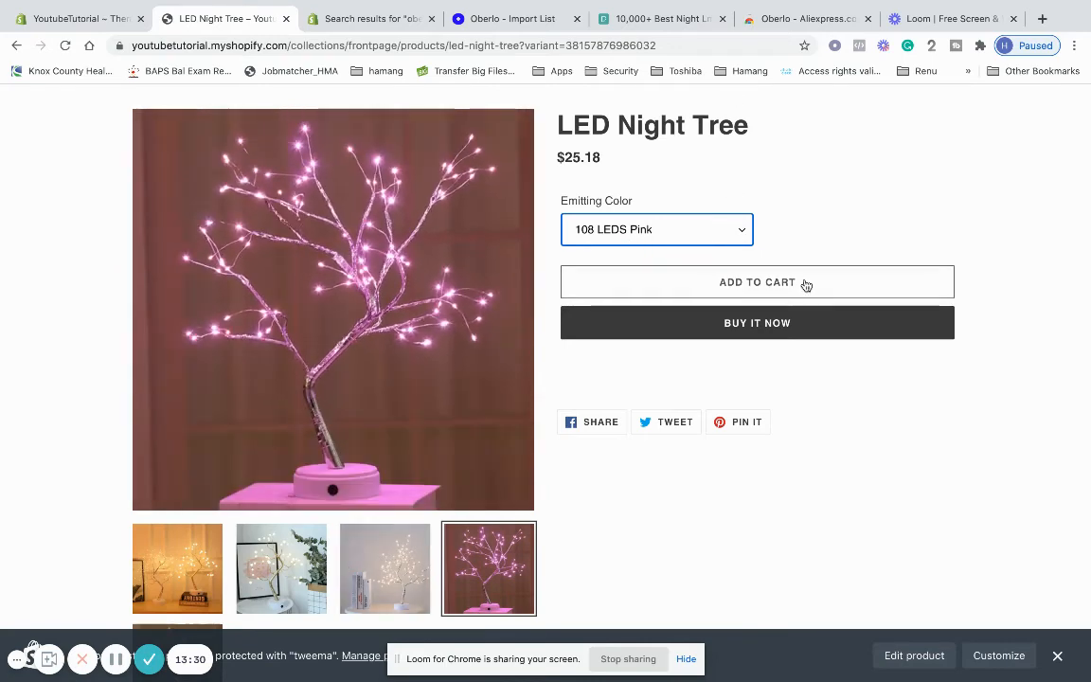
{"action": "scroll", "coordinate": [776, 397], "scroll_direction": "down", "scroll_amount": 3}
{"action": "scroll", "coordinate": [778, 382], "scroll_direction": "up", "scroll_amount": 4}
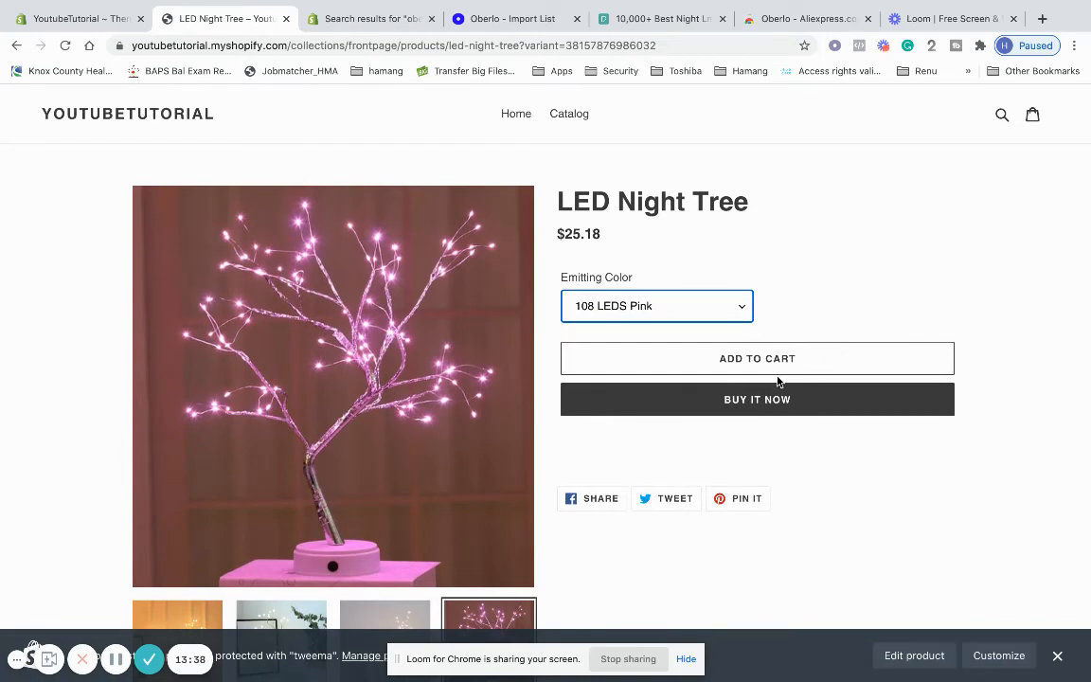
{"action": "right_click", "coordinate": [254, 151]}
{"action": "left_click", "coordinate": [499, 112]}
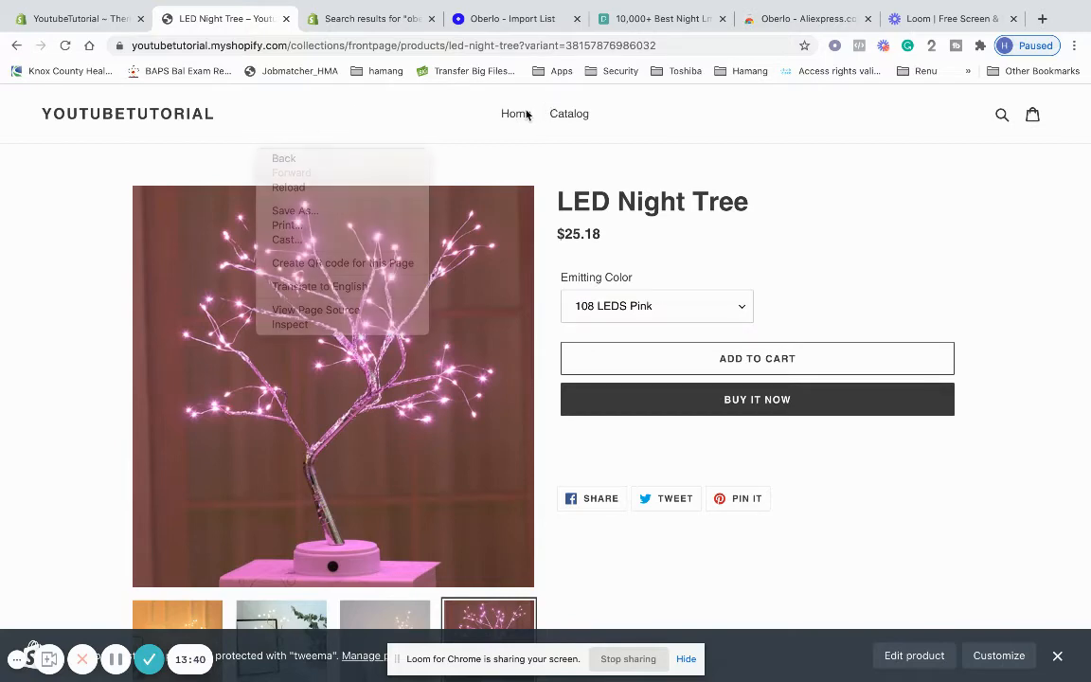
Return to the storefront Home page, scroll through it, then switch back to the admin Themes tab
{"action": "left_click", "coordinate": [515, 114]}
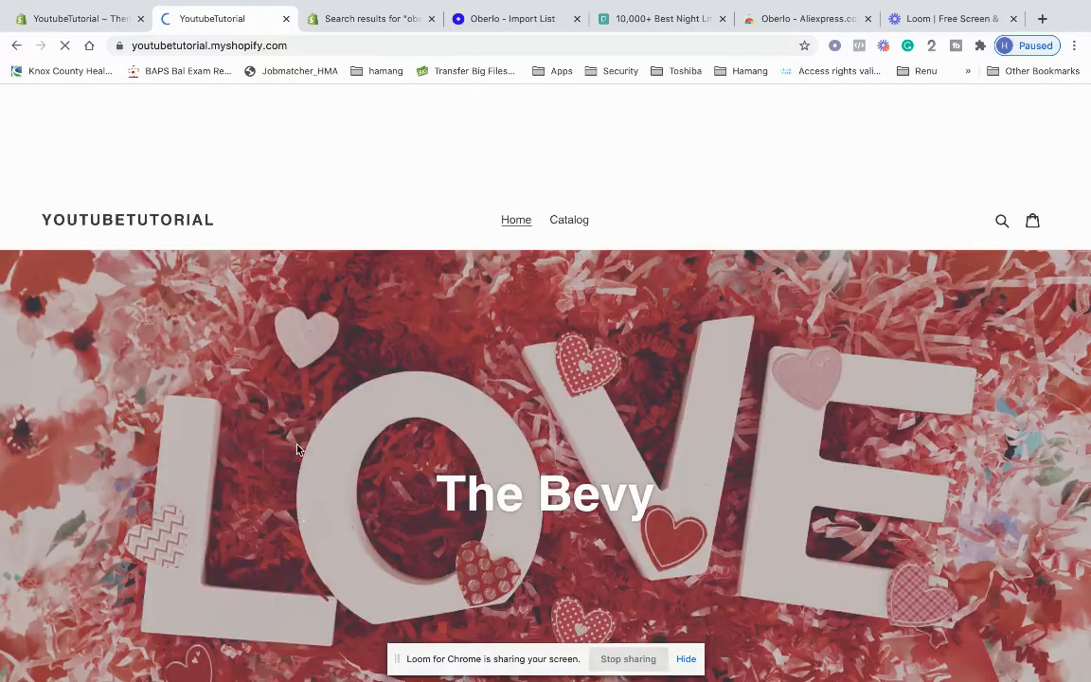
{"action": "scroll", "coordinate": [298, 450], "scroll_direction": "down", "scroll_amount": 5}
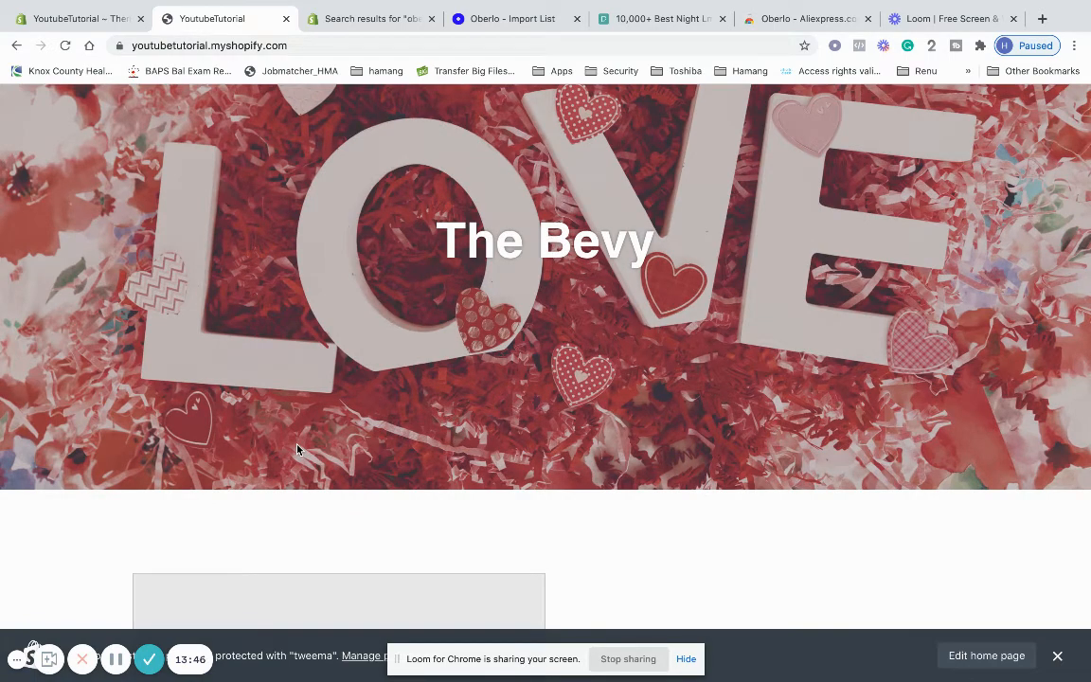
{"action": "scroll", "coordinate": [195, 512], "scroll_direction": "down", "scroll_amount": 5}
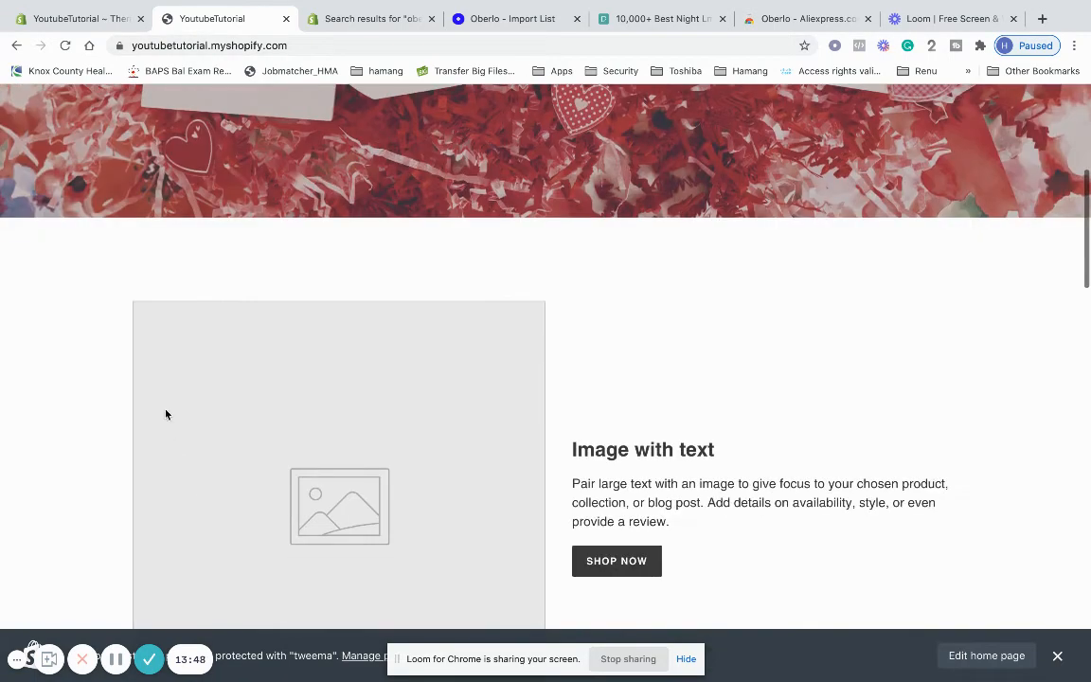
{"action": "scroll", "coordinate": [166, 415], "scroll_direction": "up", "scroll_amount": 8}
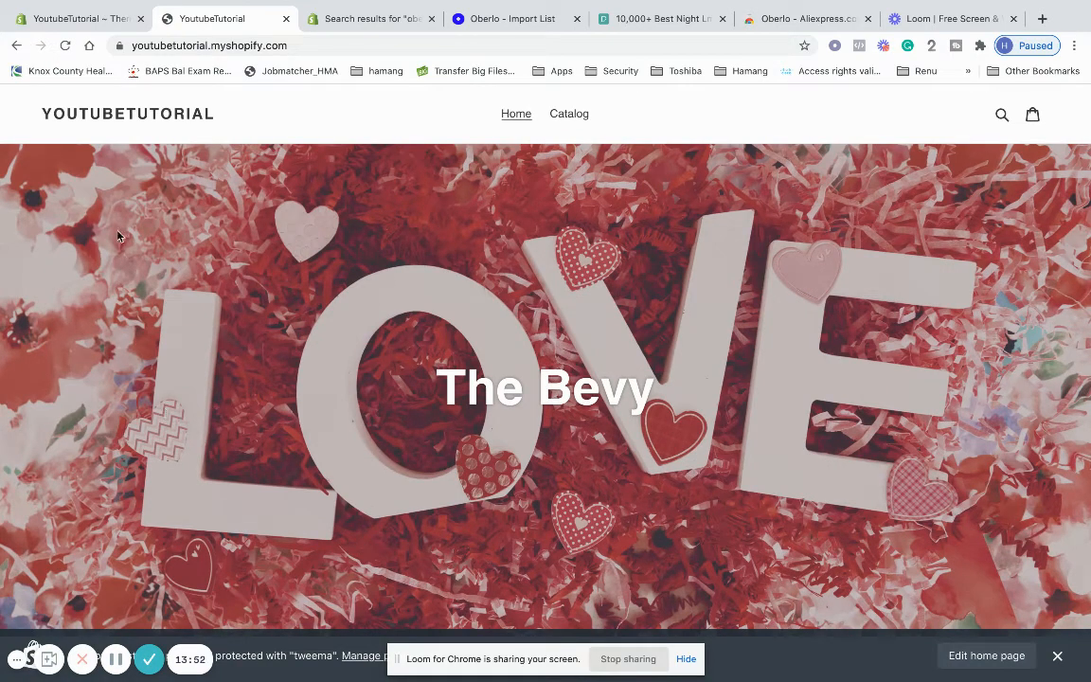
{"action": "left_click", "coordinate": [54, 27]}
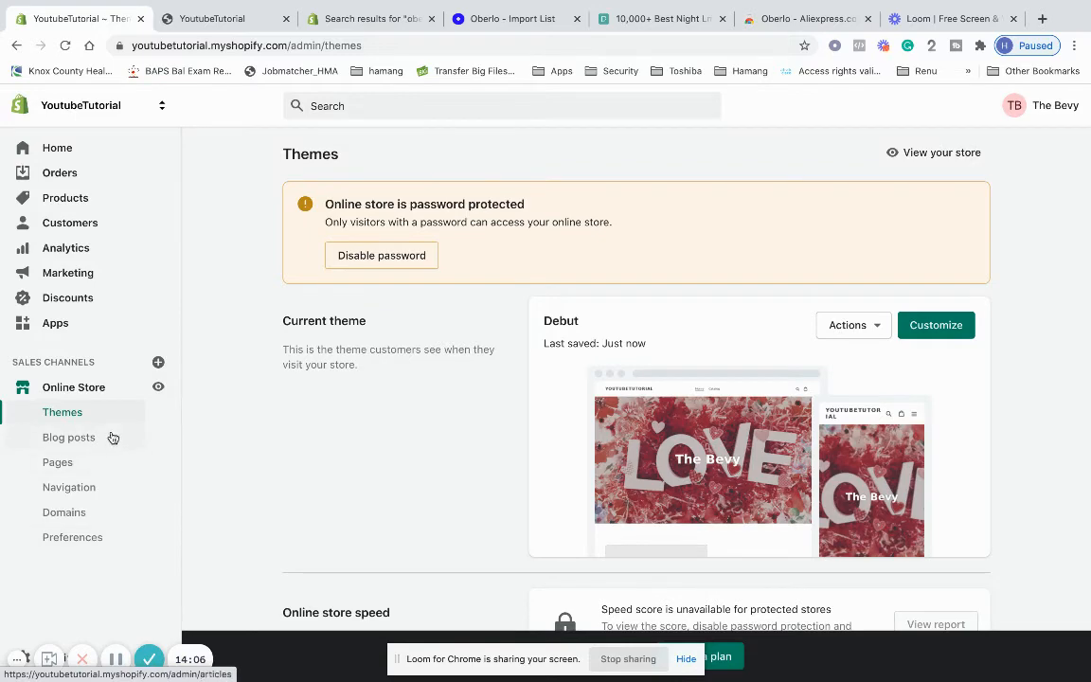
{"action": "scroll", "coordinate": [426, 474], "scroll_direction": "down", "scroll_amount": 3}
{"action": "scroll", "coordinate": [426, 475], "scroll_direction": "up", "scroll_amount": 3}
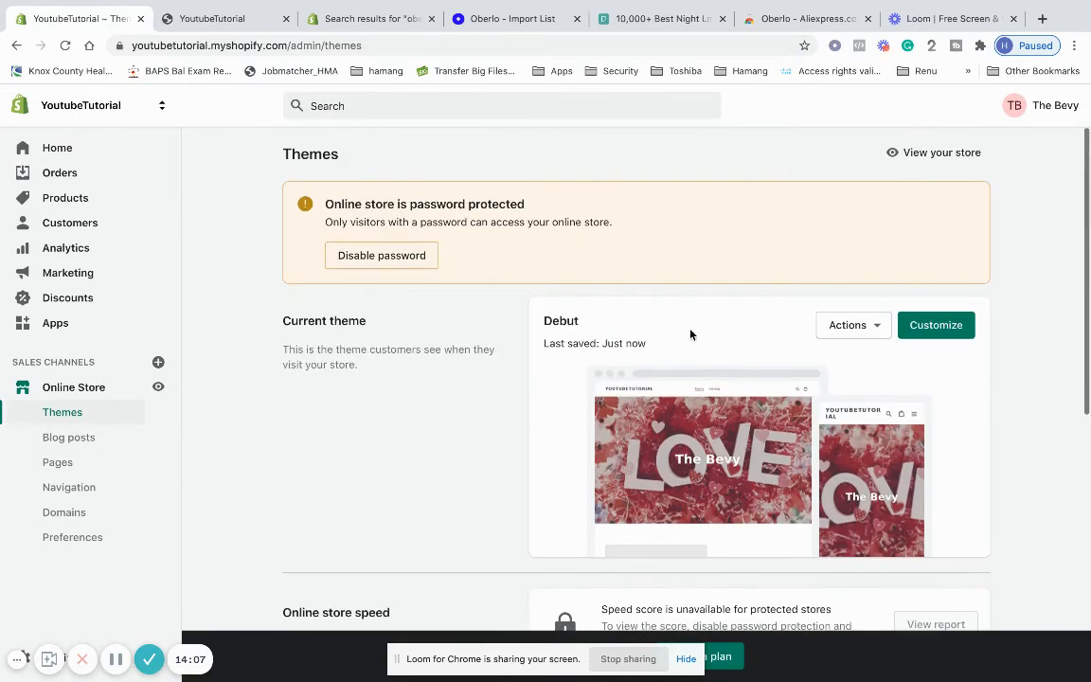
{"action": "left_click", "coordinate": [860, 332]}
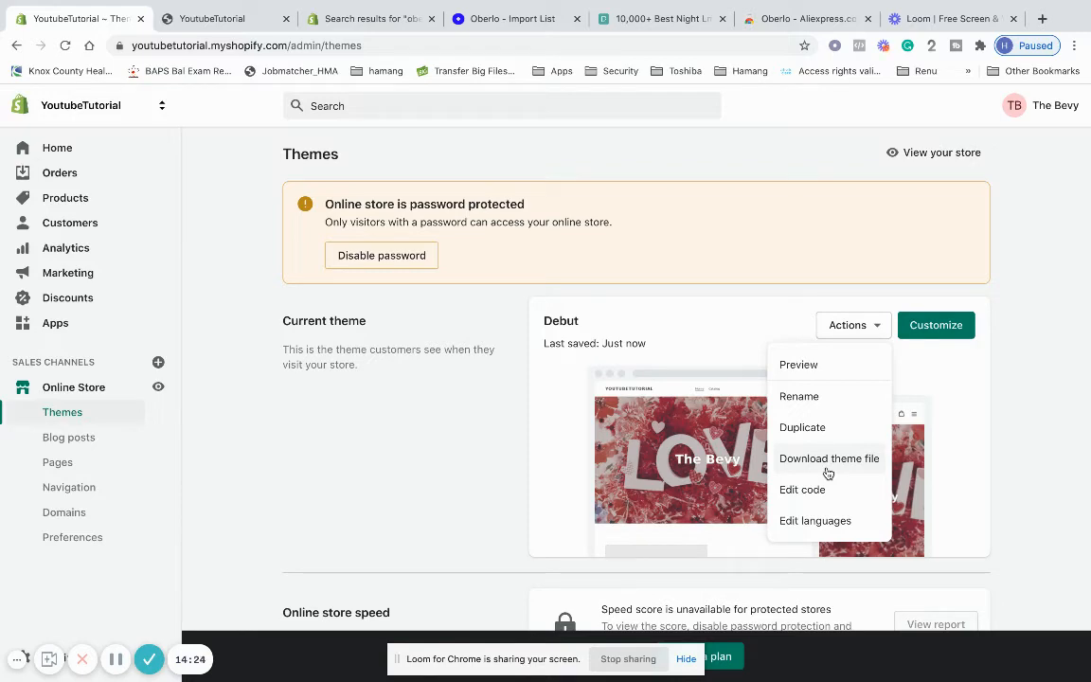
{"action": "left_click", "coordinate": [524, 429]}
{"action": "scroll", "coordinate": [524, 430], "scroll_direction": "down", "scroll_amount": 3}
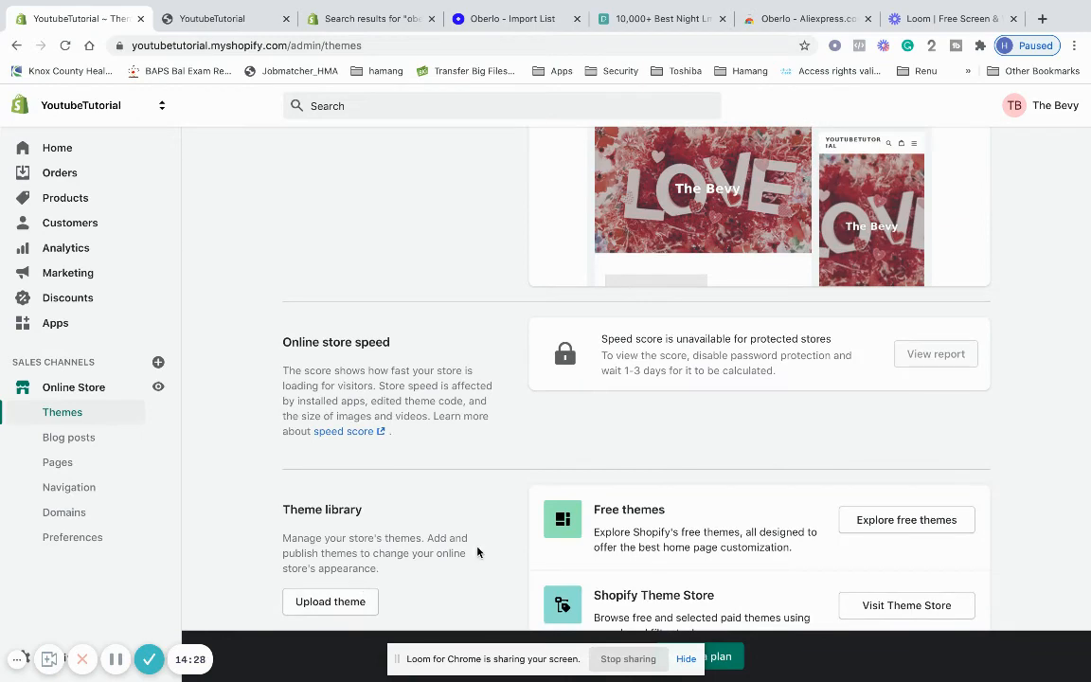
{"action": "scroll", "coordinate": [478, 551], "scroll_direction": "up", "scroll_amount": 3}
{"action": "scroll", "coordinate": [477, 552], "scroll_direction": "down", "scroll_amount": 3}
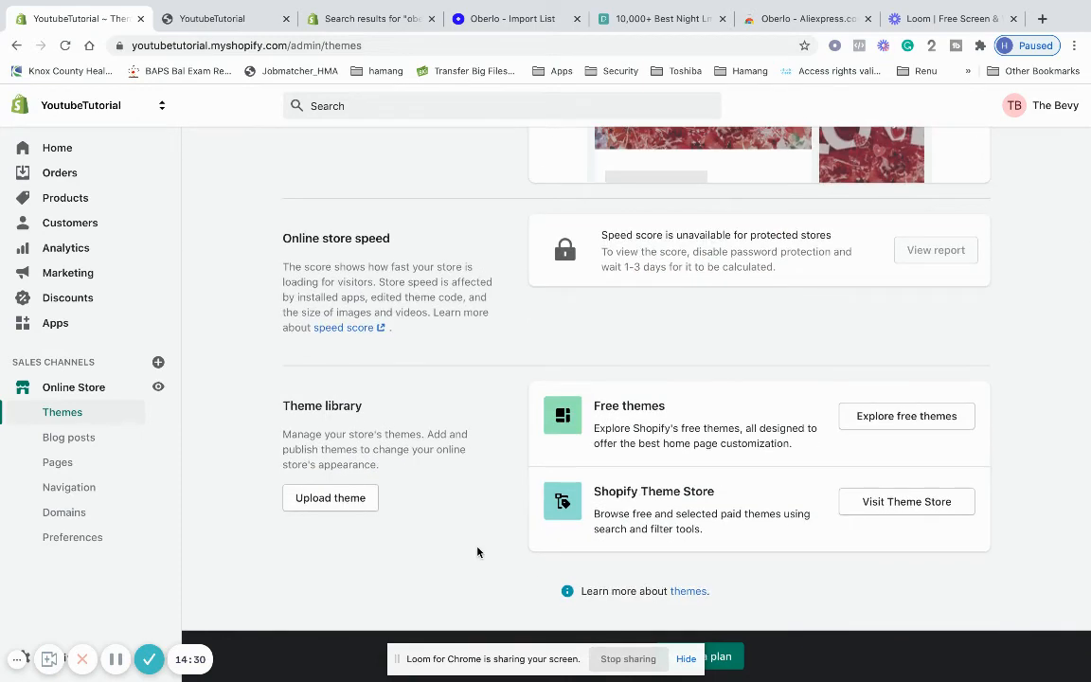
{"action": "scroll", "coordinate": [217, 456], "scroll_direction": "up", "scroll_amount": 3}
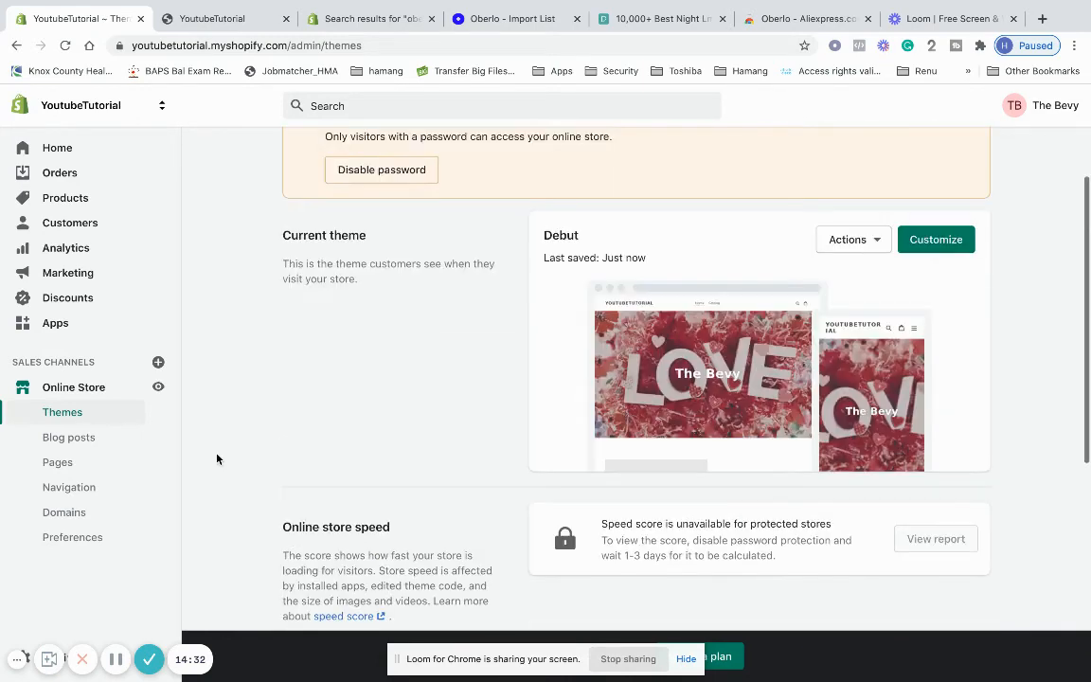
Open Online Store Preferences and scroll down to the Password protection section
{"action": "left_click", "coordinate": [100, 537]}
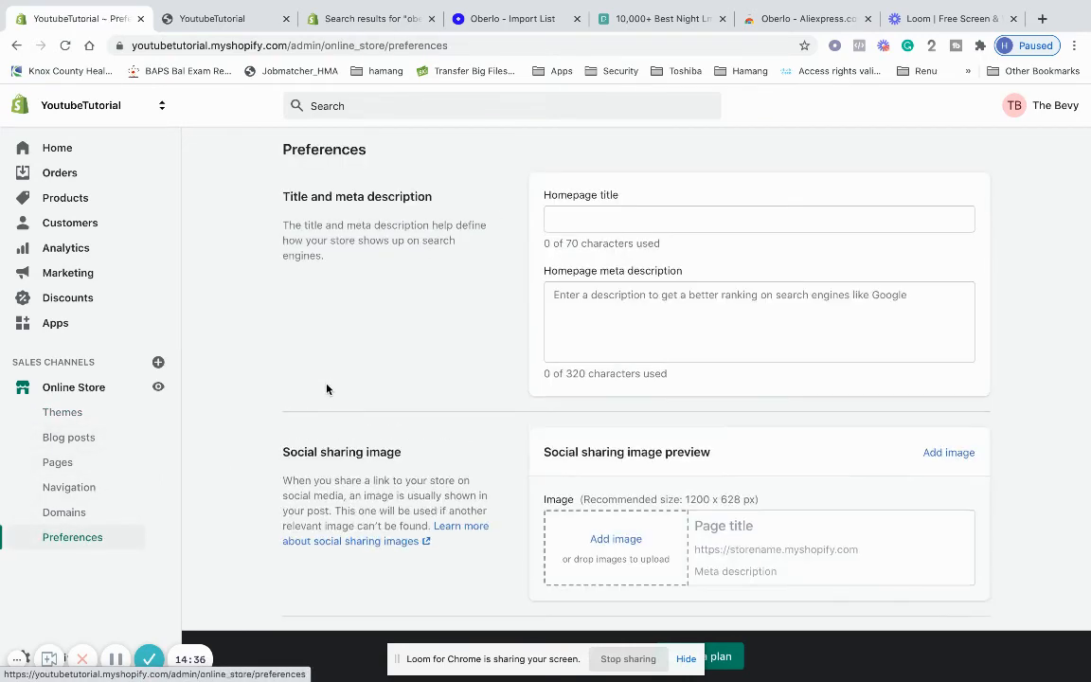
{"action": "scroll", "coordinate": [399, 379], "scroll_direction": "down", "scroll_amount": 10}
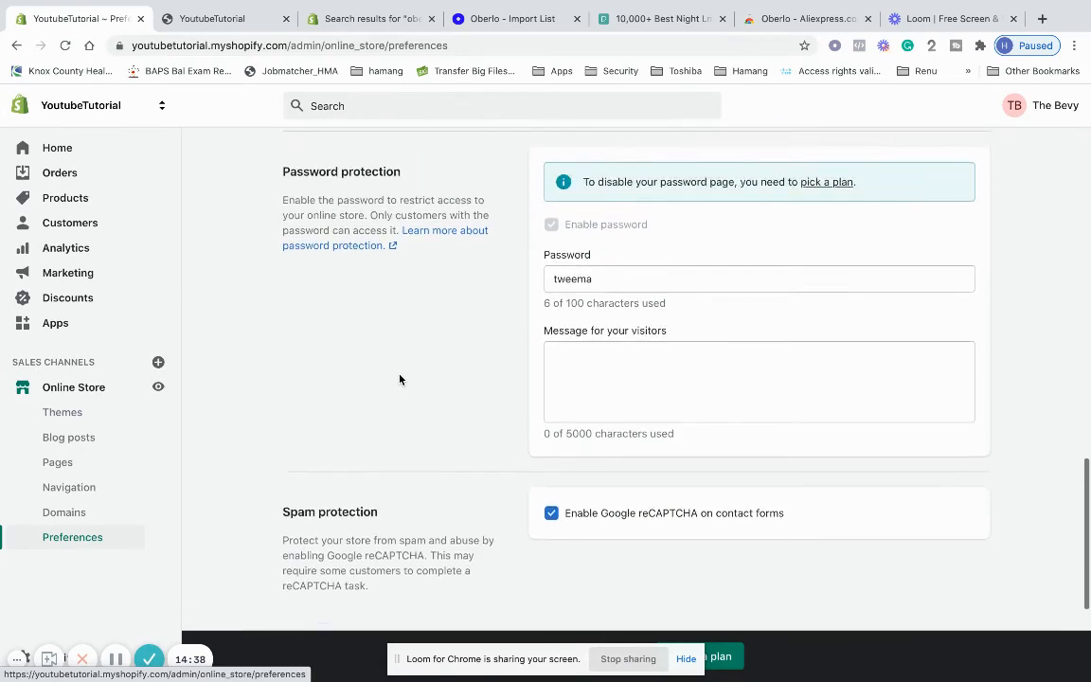
{"action": "scroll", "coordinate": [400, 378], "scroll_direction": "up", "scroll_amount": 5}
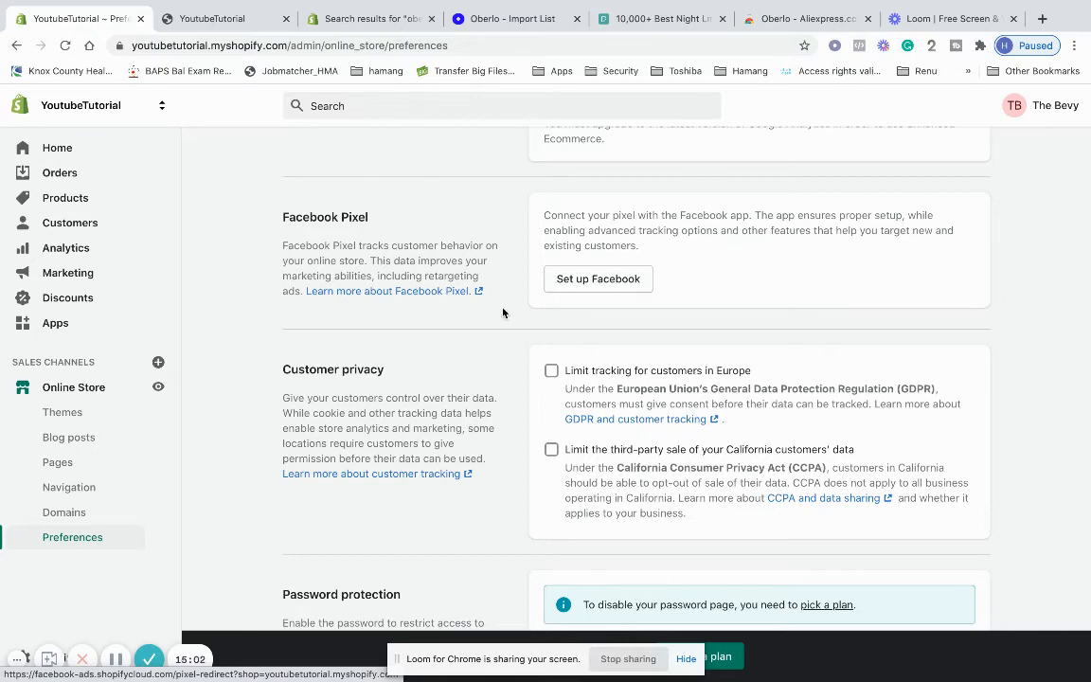
{"action": "scroll", "coordinate": [530, 313], "scroll_direction": "down", "scroll_amount": 3}
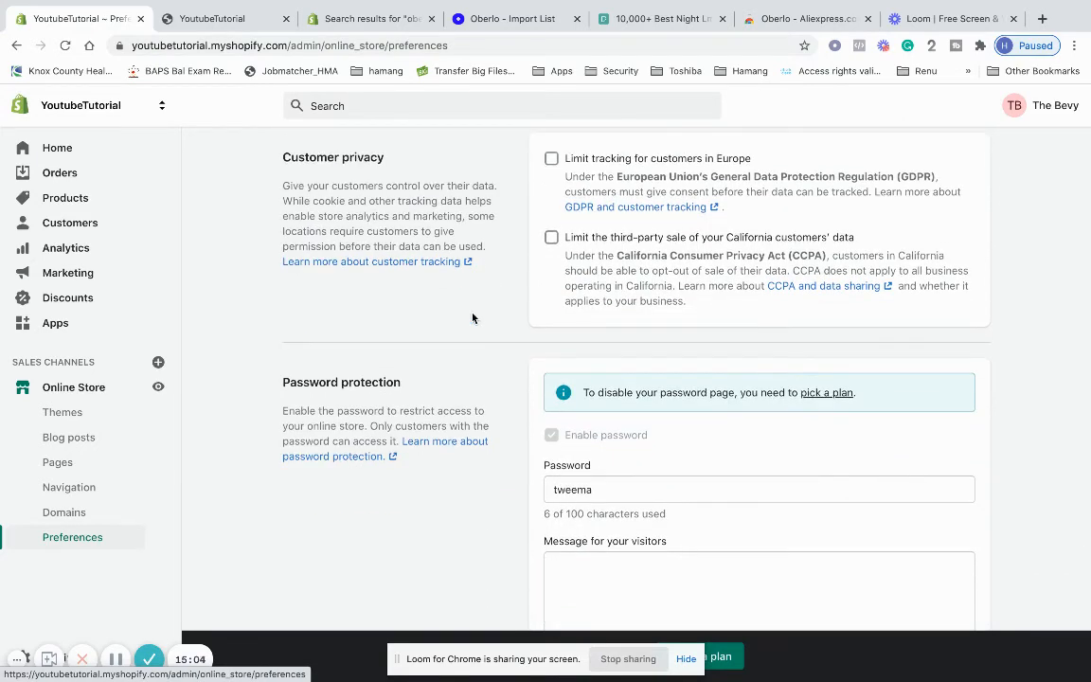
{"action": "scroll", "coordinate": [473, 318], "scroll_direction": "down", "scroll_amount": 2}
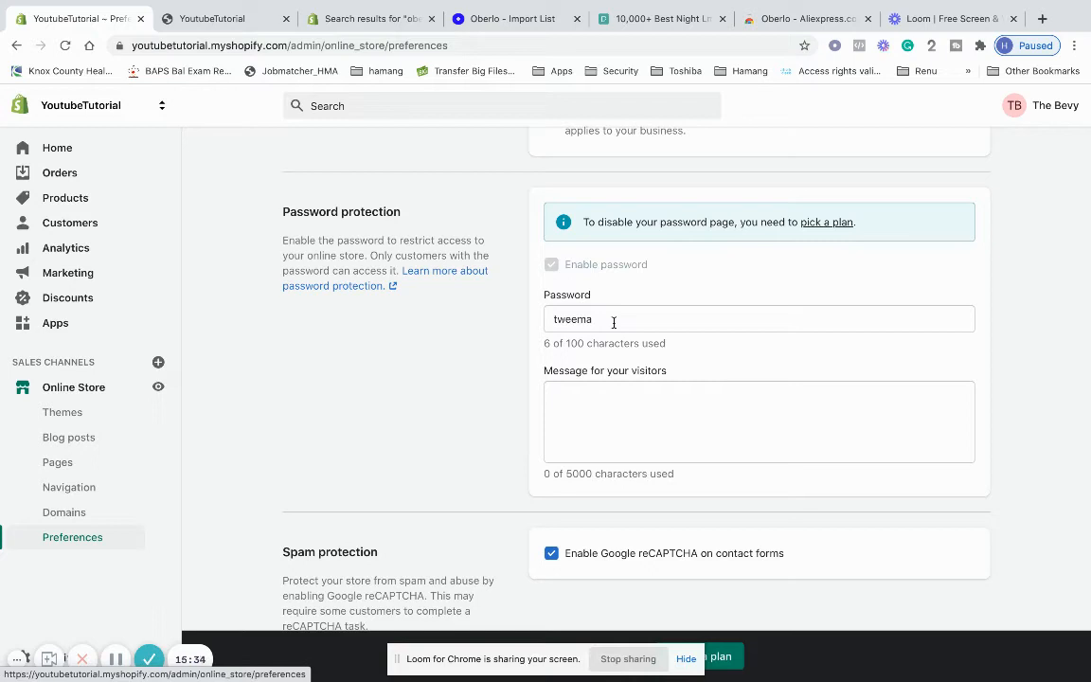
Clear the existing store password from the Password protection field
{"action": "left_click", "coordinate": [613, 322]}
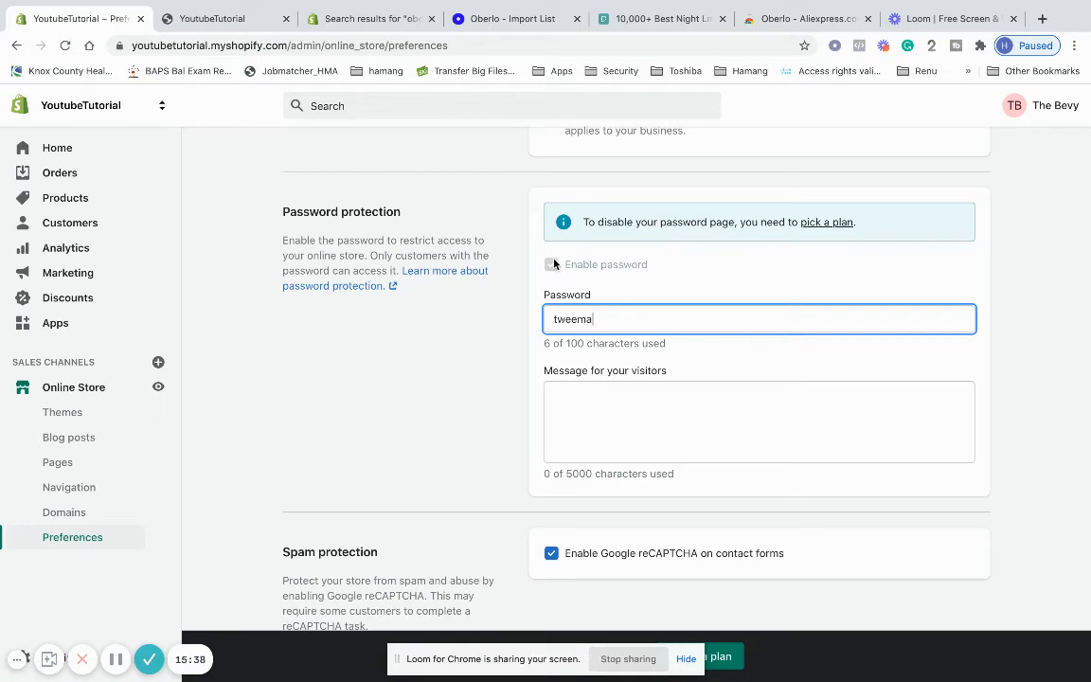
{"action": "left_click_drag", "start_coordinate": [616, 317], "coordinate": [504, 318]}
{"action": "key", "text": "BackSpace"}
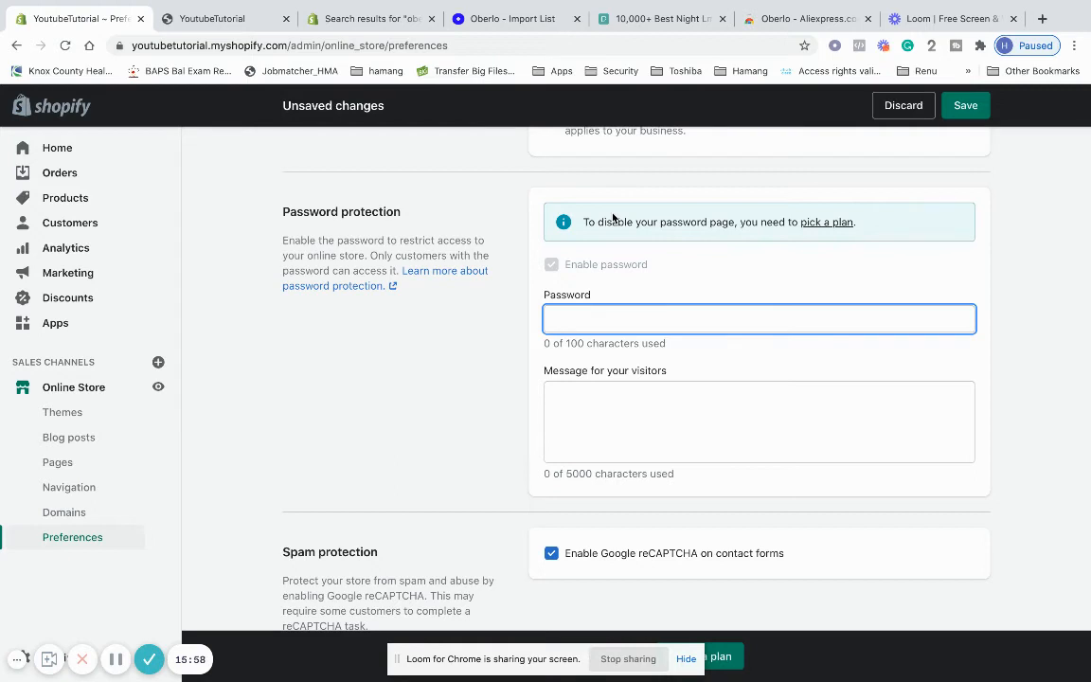
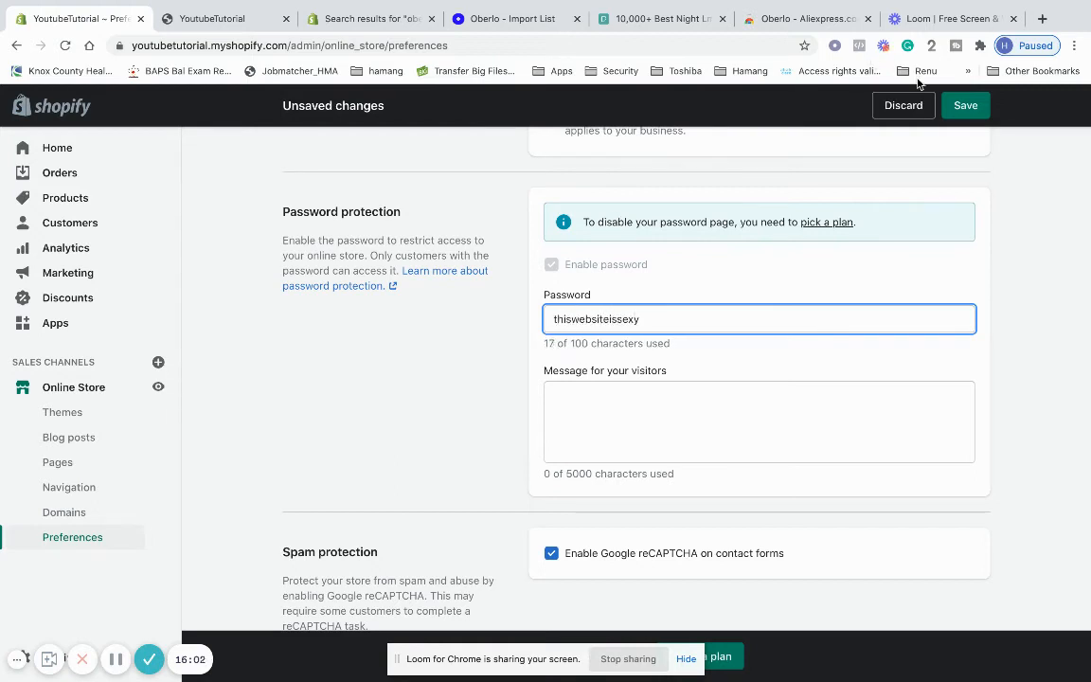
Type a new store password, delete it again, and head for the Domains settings
{"action": "key", "text": "ctrl+a"}
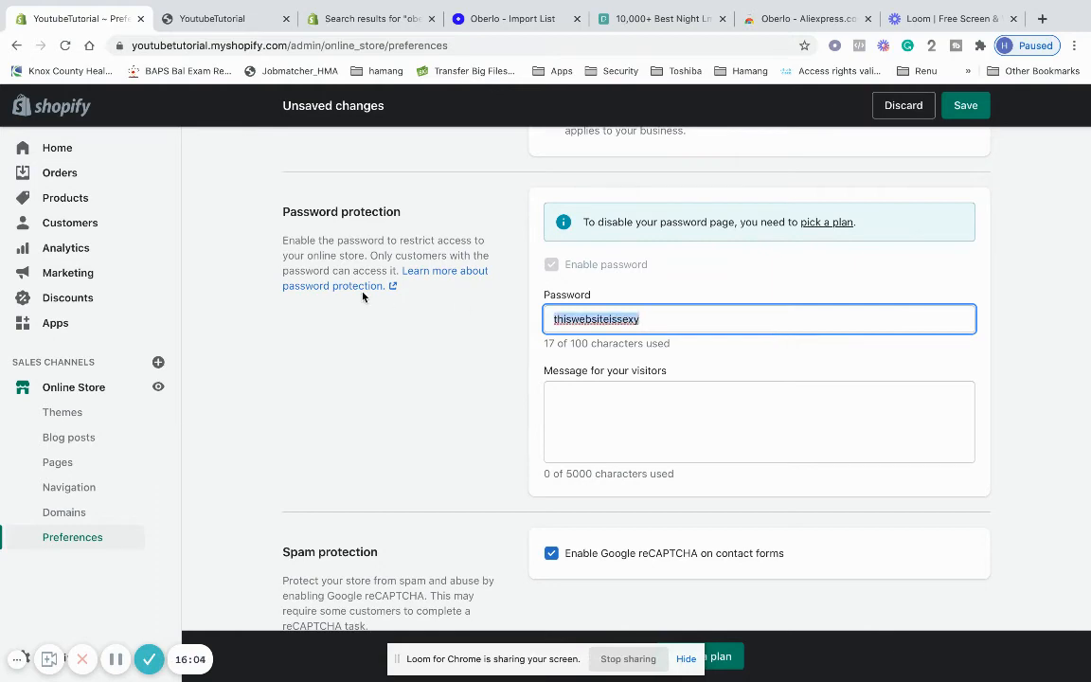
{"action": "key", "text": "BackSpace"}
{"action": "scroll", "coordinate": [833, 202], "scroll_direction": "up", "scroll_amount": 10}
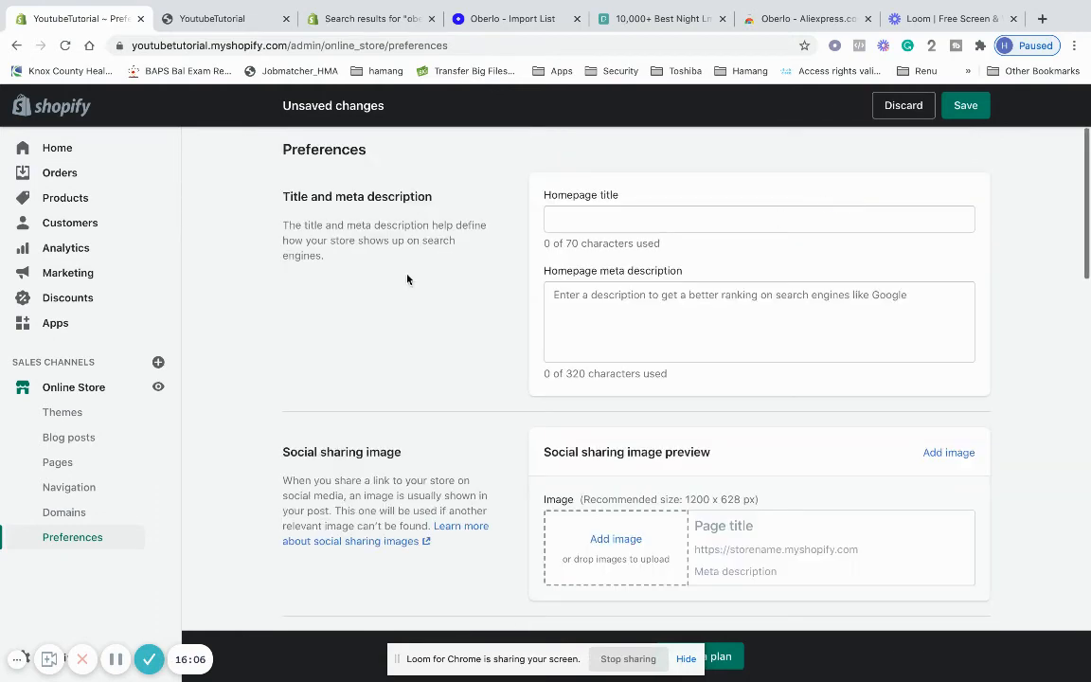
{"action": "left_click", "coordinate": [115, 511]}
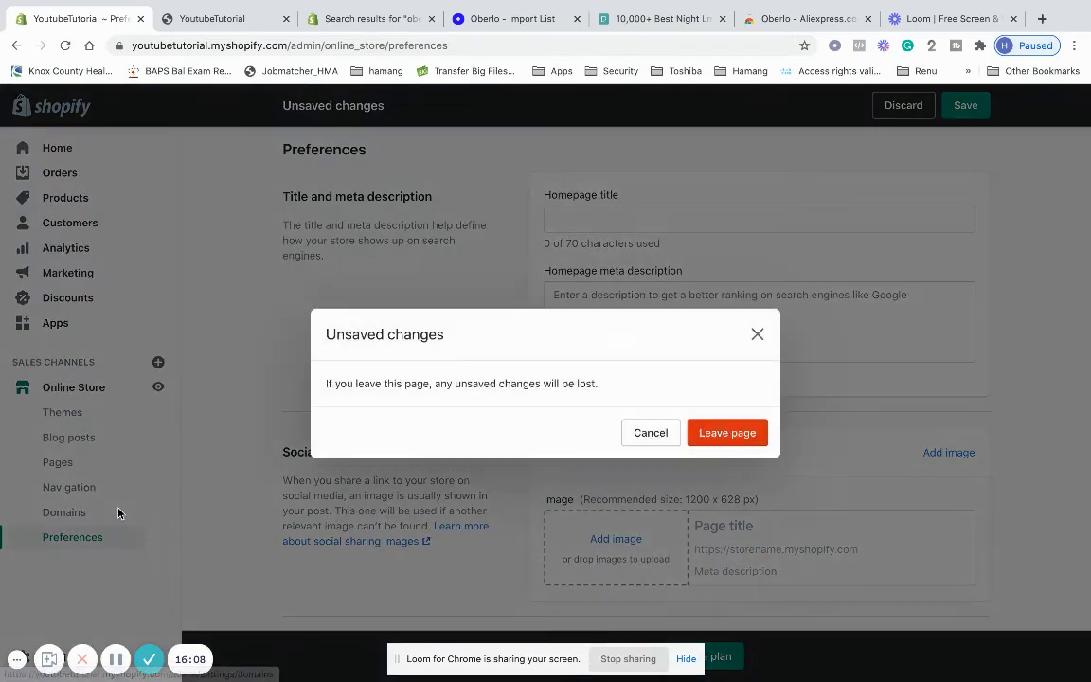
Leave Preferences unsaved, highlight the myshopify.com domain on Domains, then go to Pages
{"action": "left_click", "coordinate": [707, 431]}
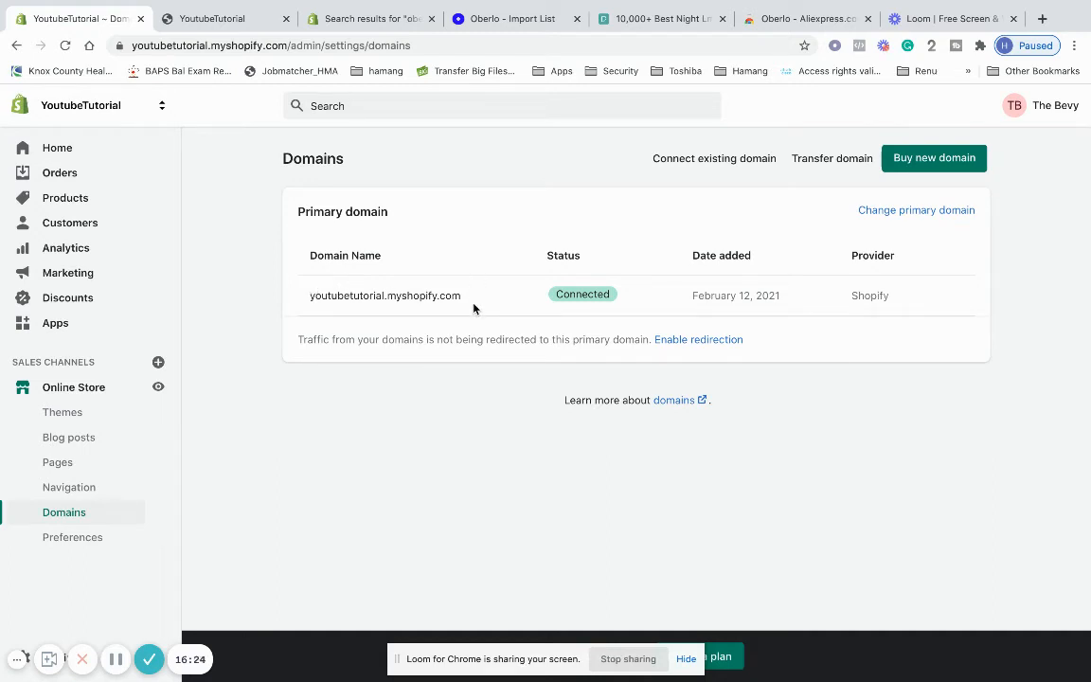
{"action": "left_click_drag", "start_coordinate": [474, 308], "coordinate": [385, 298]}
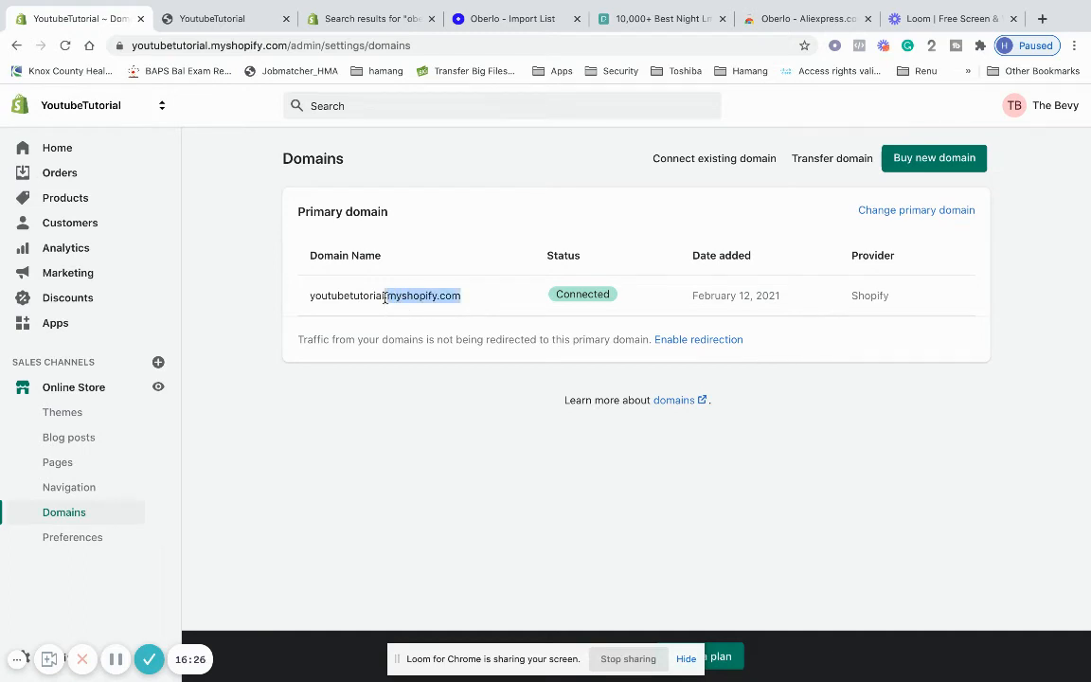
{"action": "left_click", "coordinate": [396, 369]}
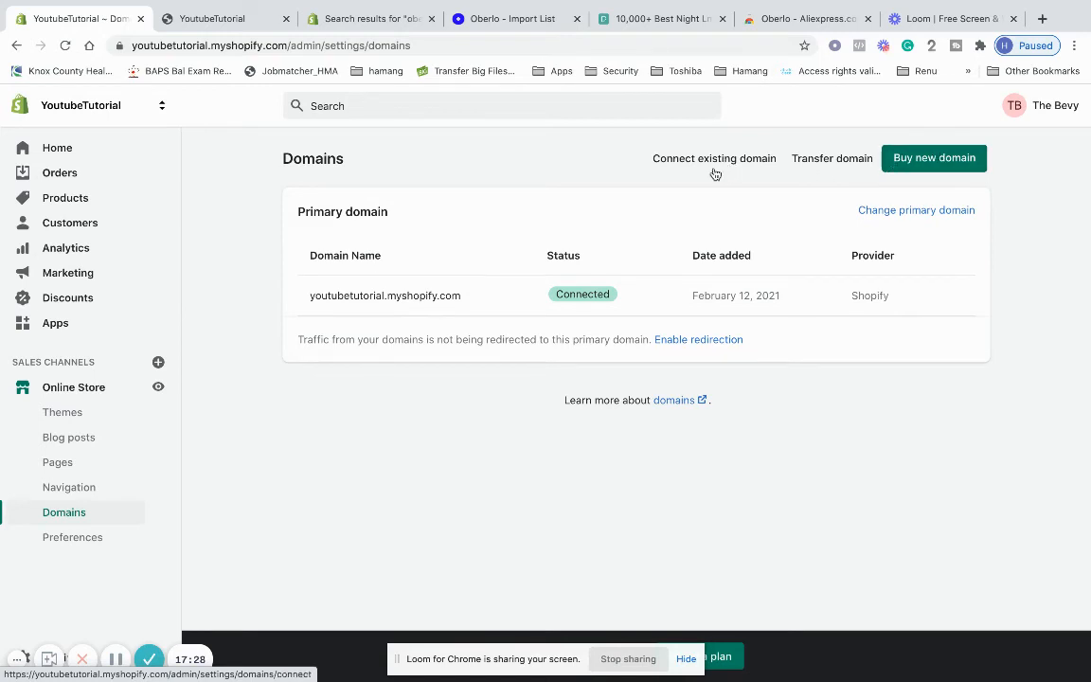
{"action": "left_click", "coordinate": [110, 466]}
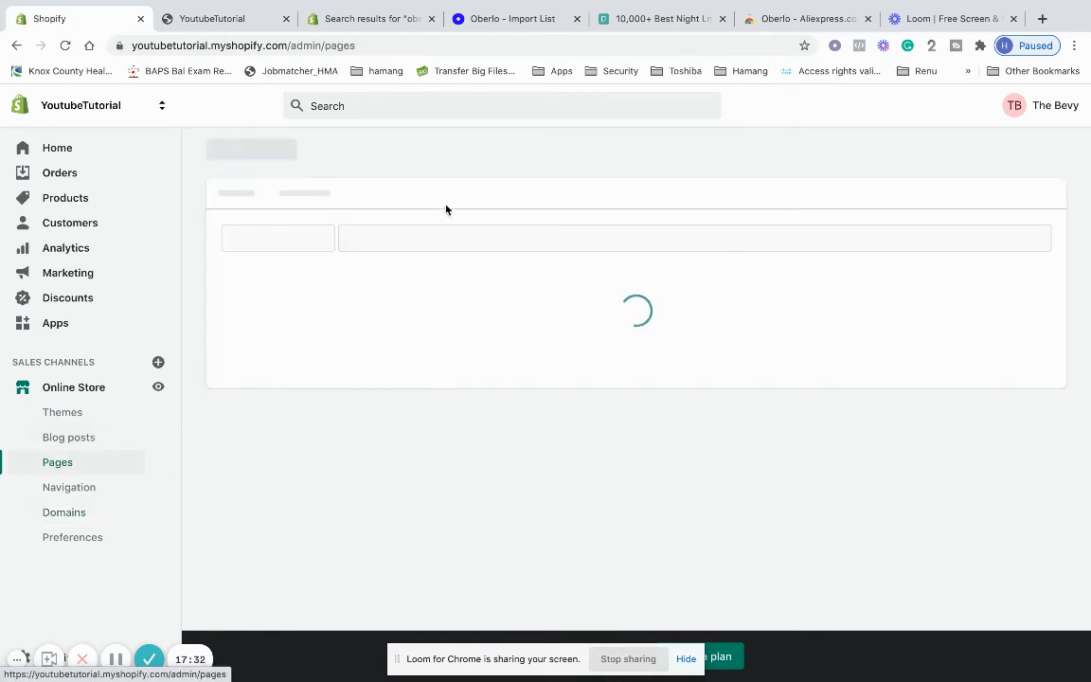
Start a new store page with the Add page button
{"action": "scroll", "coordinate": [484, 432], "scroll_direction": "down", "scroll_amount": 3}
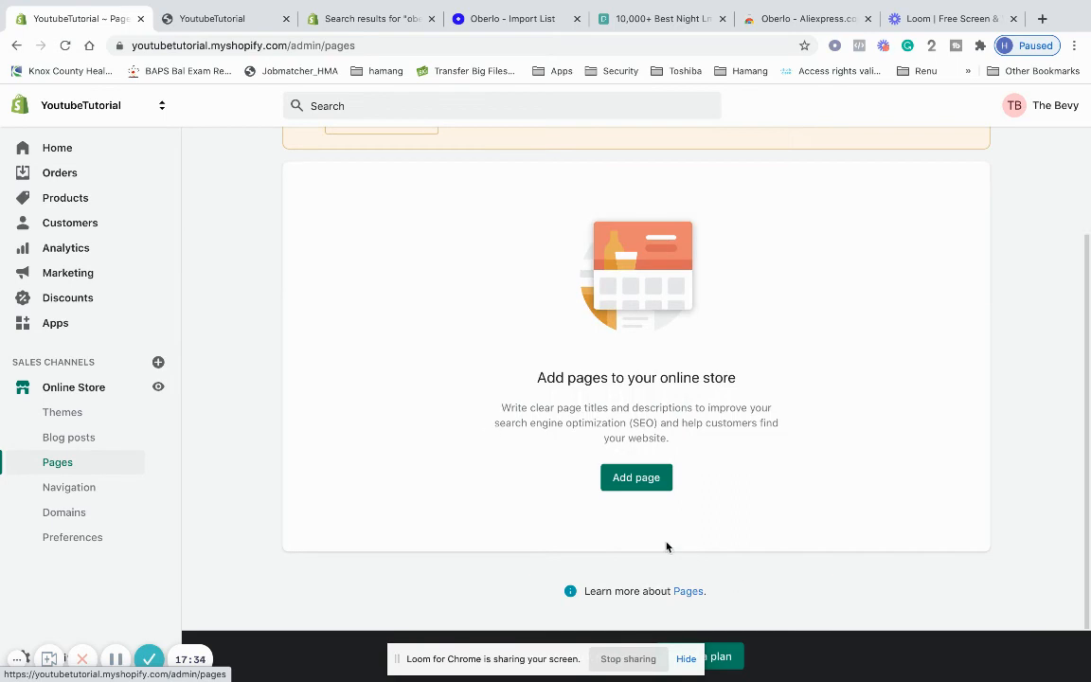
{"action": "left_click", "coordinate": [621, 478]}
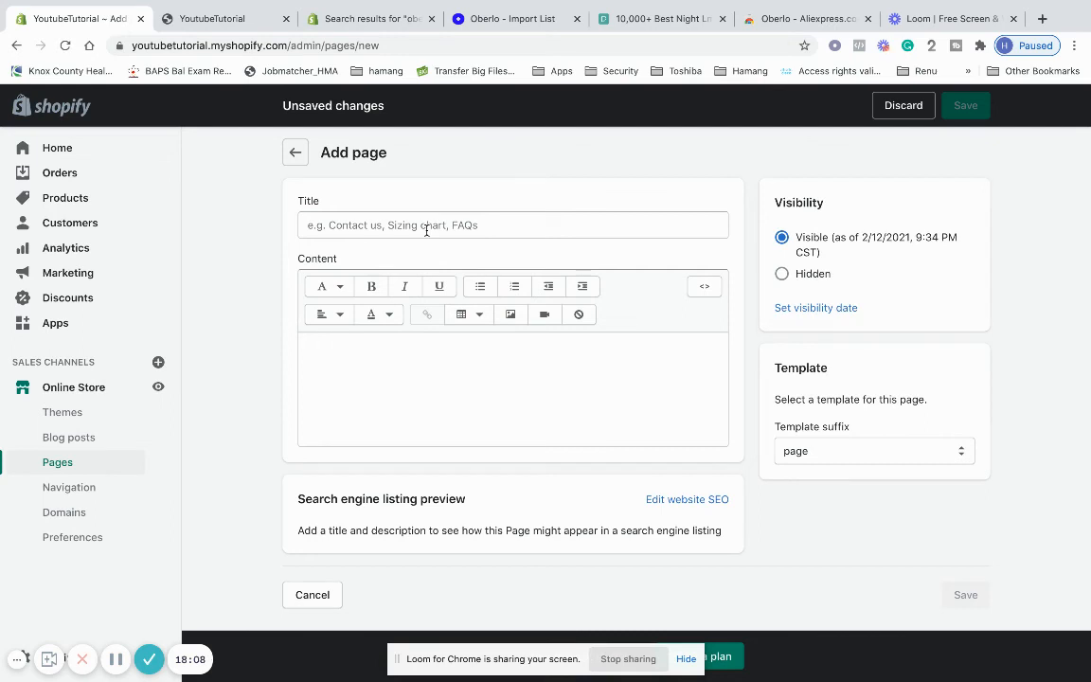
Discard the blank new page via Leave page, then open the Discounts section
{"action": "left_click", "coordinate": [444, 219]}
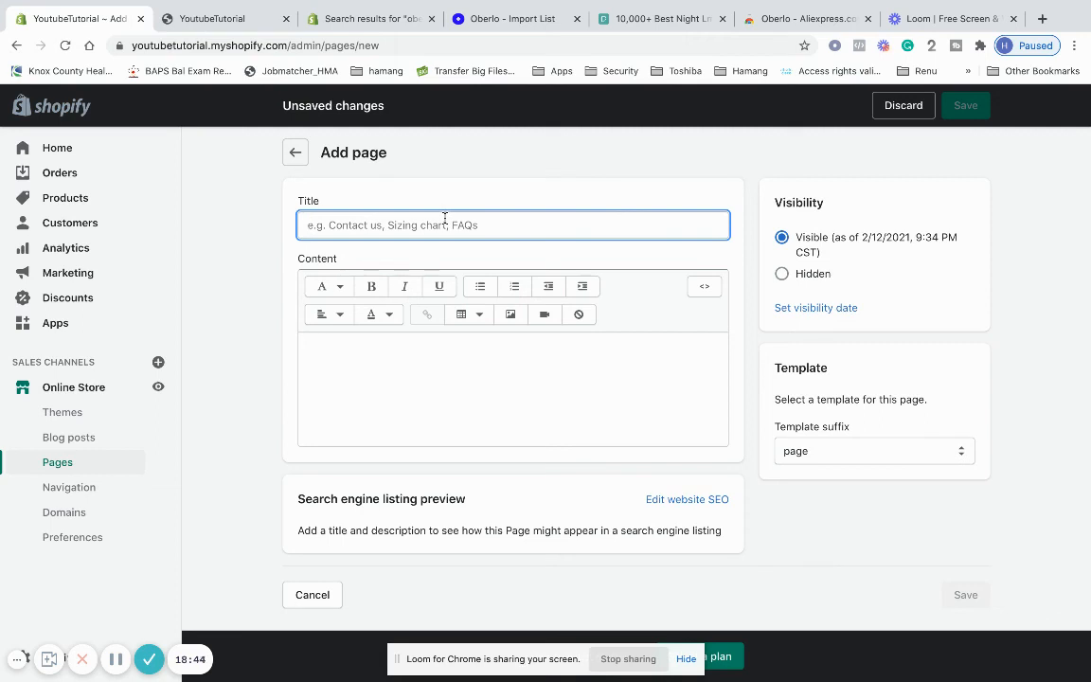
{"action": "left_click", "coordinate": [377, 171]}
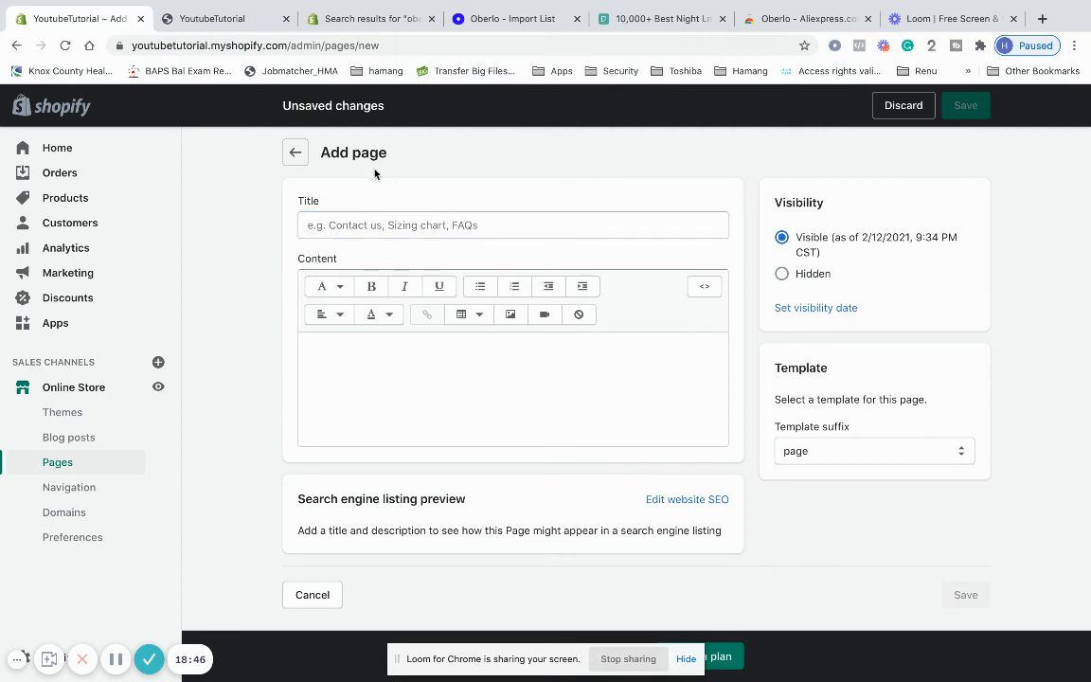
{"action": "left_click", "coordinate": [296, 153]}
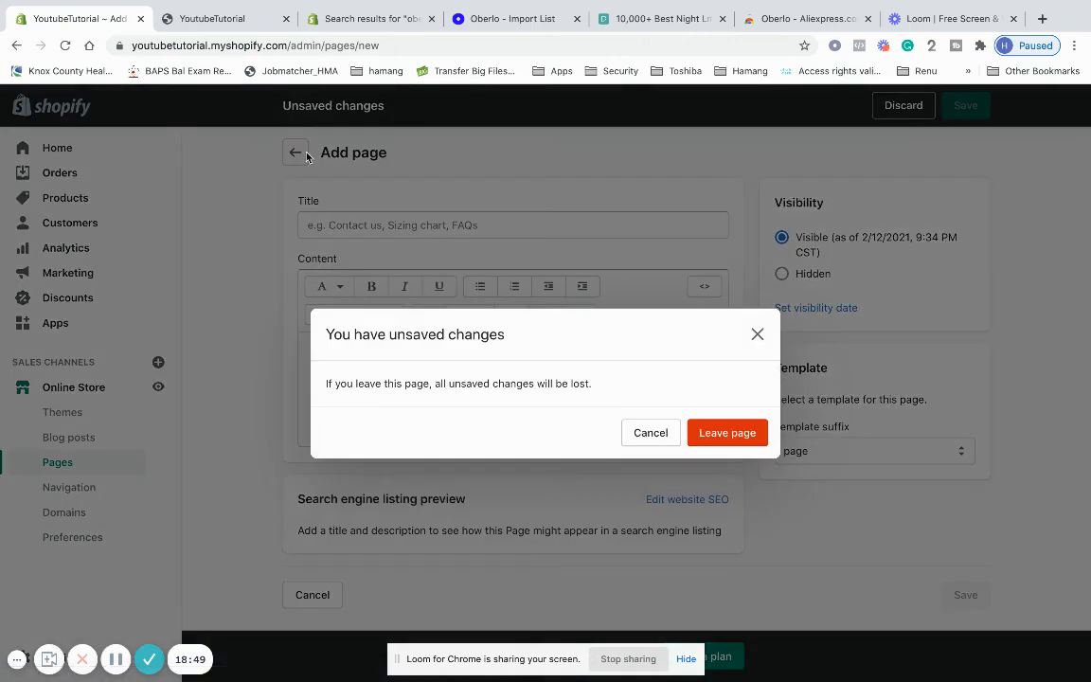
{"action": "left_click", "coordinate": [728, 436]}
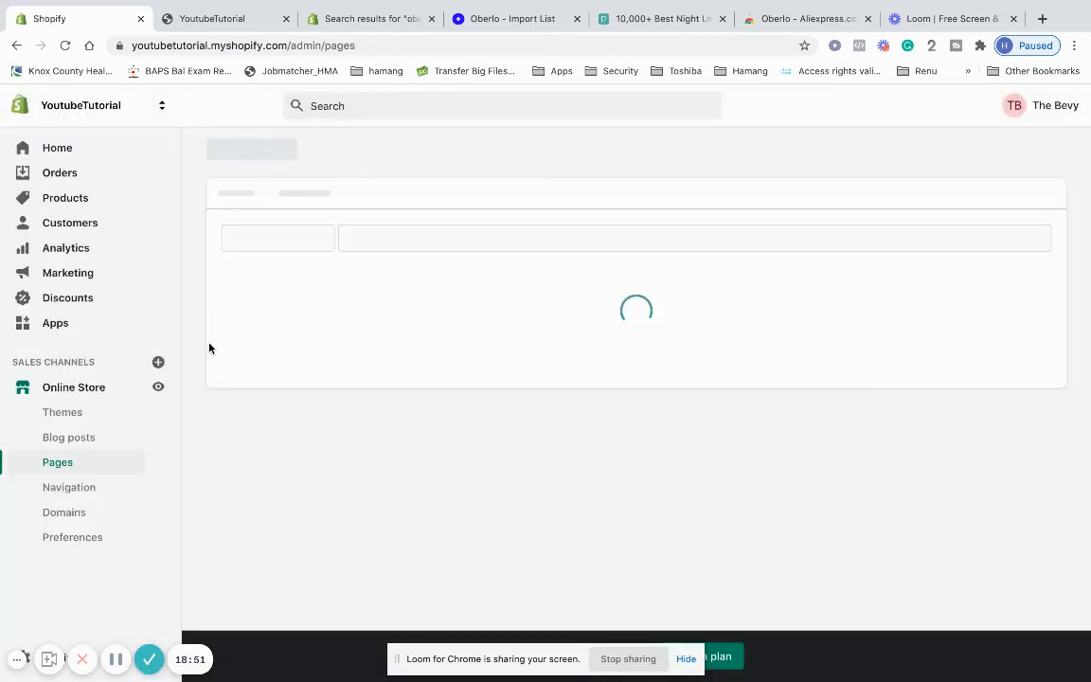
{"action": "left_click", "coordinate": [157, 304]}
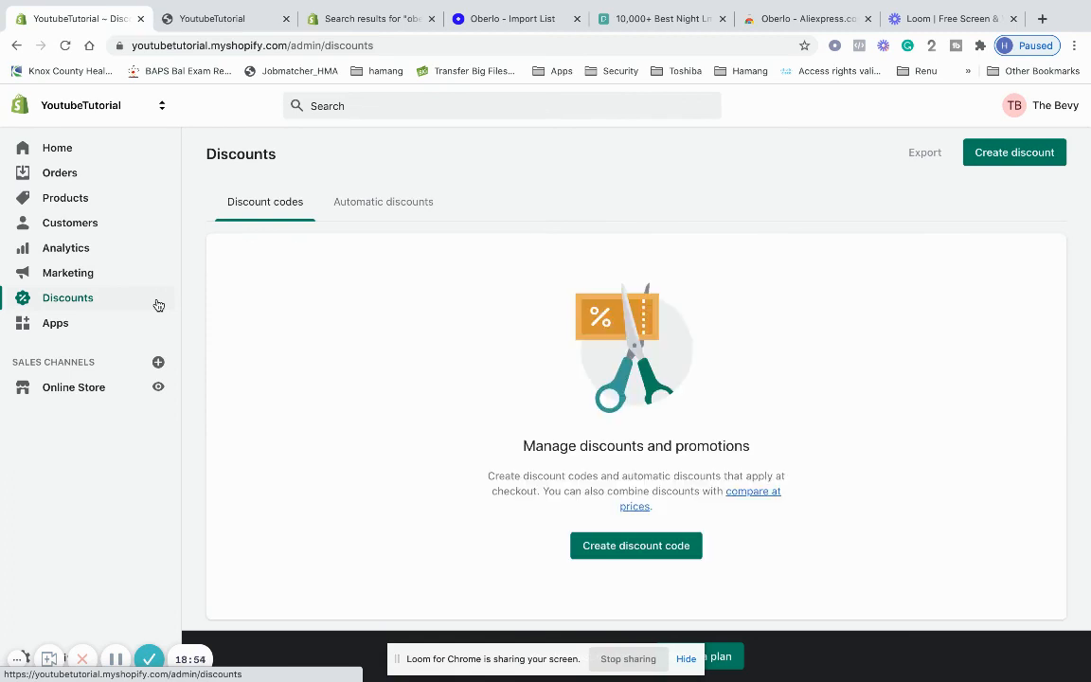
Start a new discount code of type Buy X get Y and focus its code field
{"action": "left_click", "coordinate": [638, 552]}
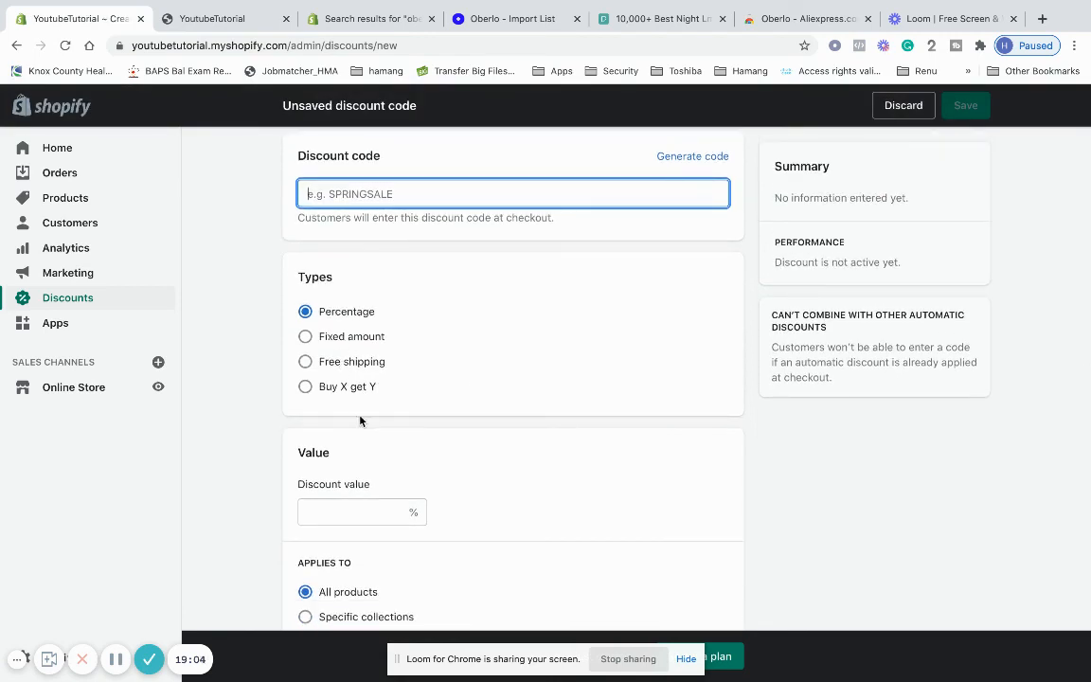
{"action": "scroll", "coordinate": [373, 360], "scroll_direction": "down", "scroll_amount": 1}
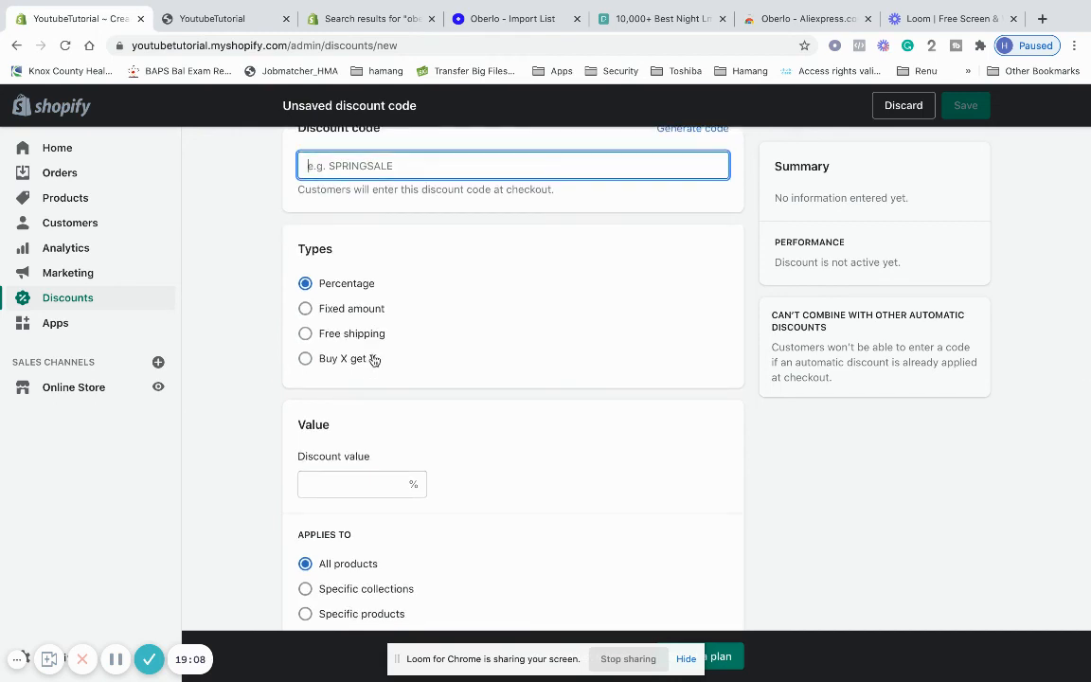
{"action": "left_click", "coordinate": [374, 360]}
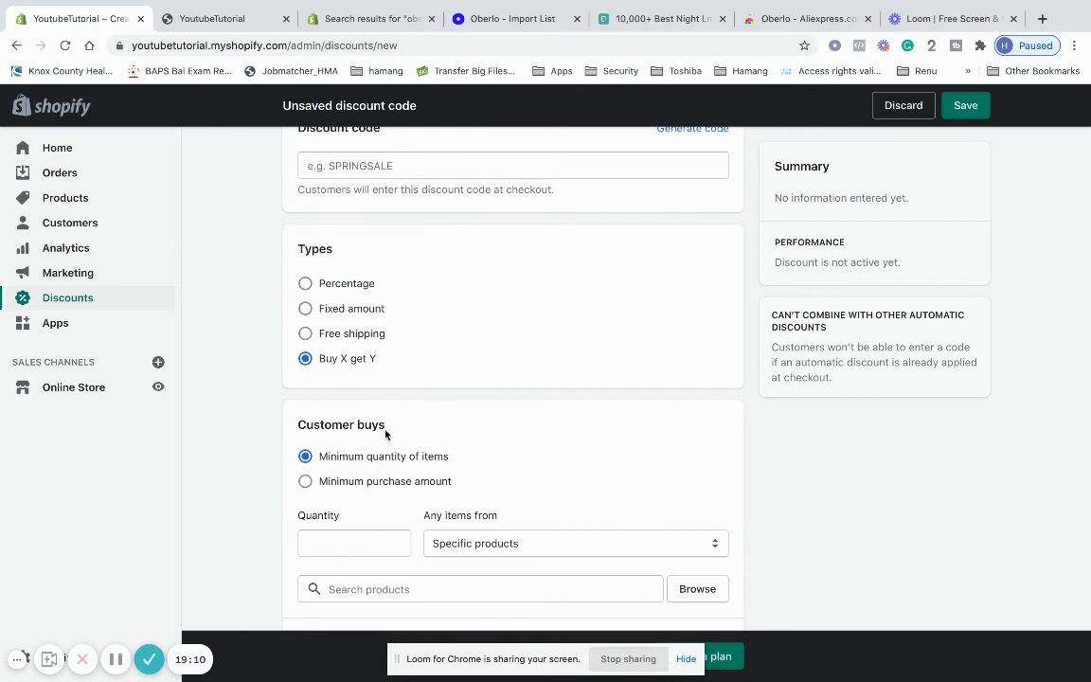
{"action": "scroll", "coordinate": [385, 435], "scroll_direction": "up", "scroll_amount": 2}
{"action": "left_click", "coordinate": [428, 240]}
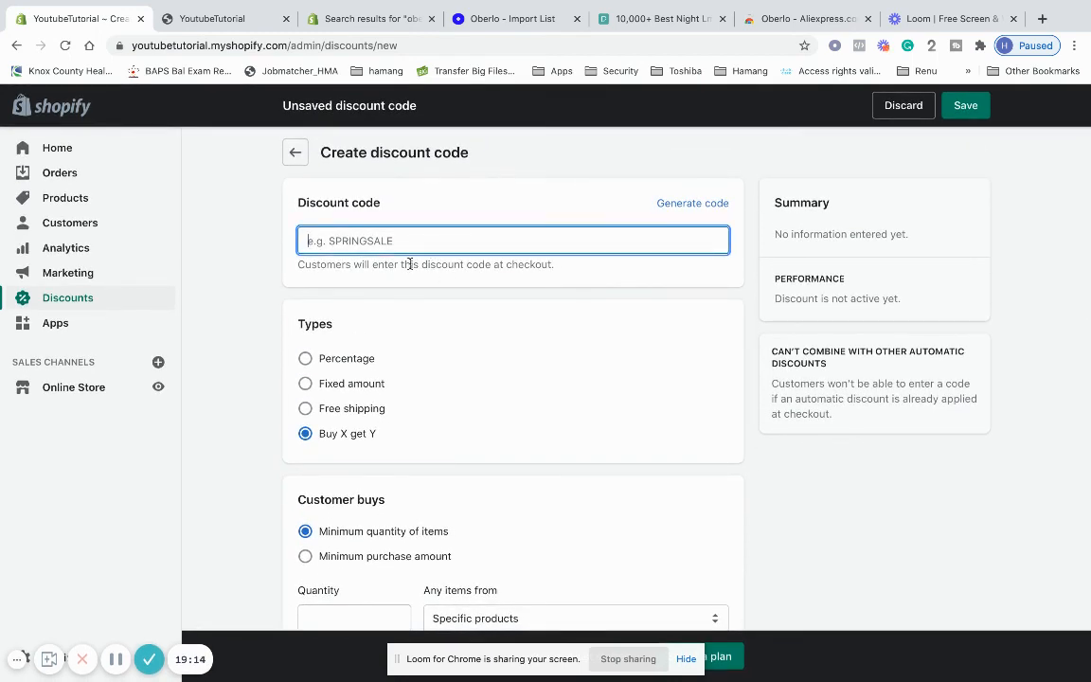
Review the Buy X get Y form, then abandon the draft via Leave page
{"action": "scroll", "coordinate": [405, 276], "scroll_direction": "down", "scroll_amount": 4}
{"action": "scroll", "coordinate": [404, 275], "scroll_direction": "up", "scroll_amount": 4}
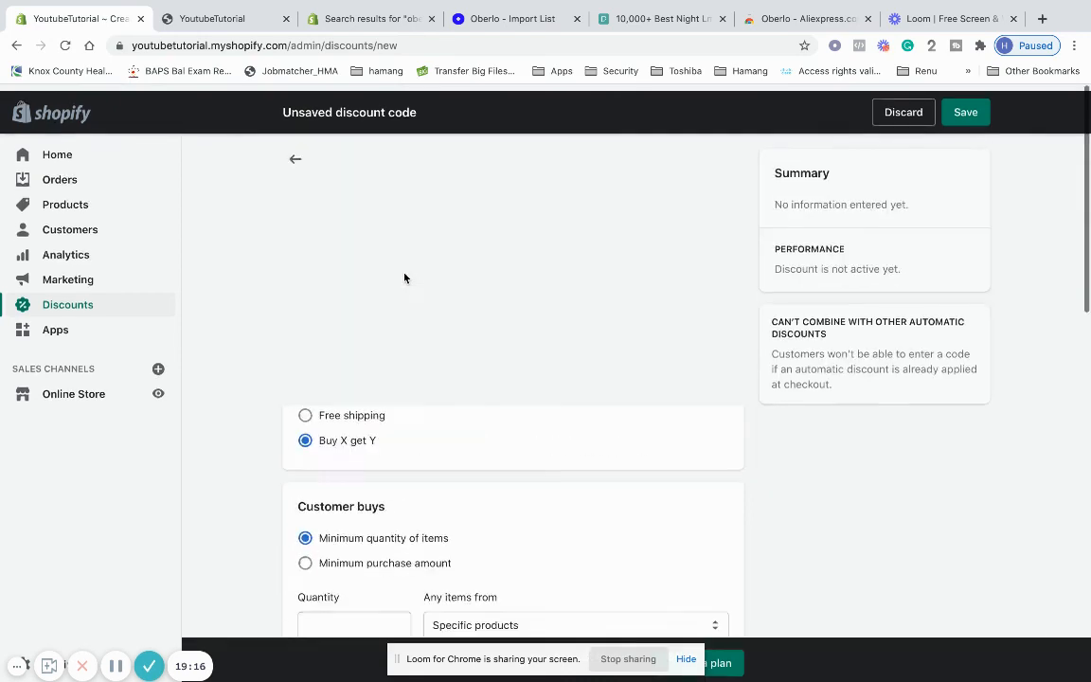
{"action": "scroll", "coordinate": [404, 273], "scroll_direction": "down", "scroll_amount": 4}
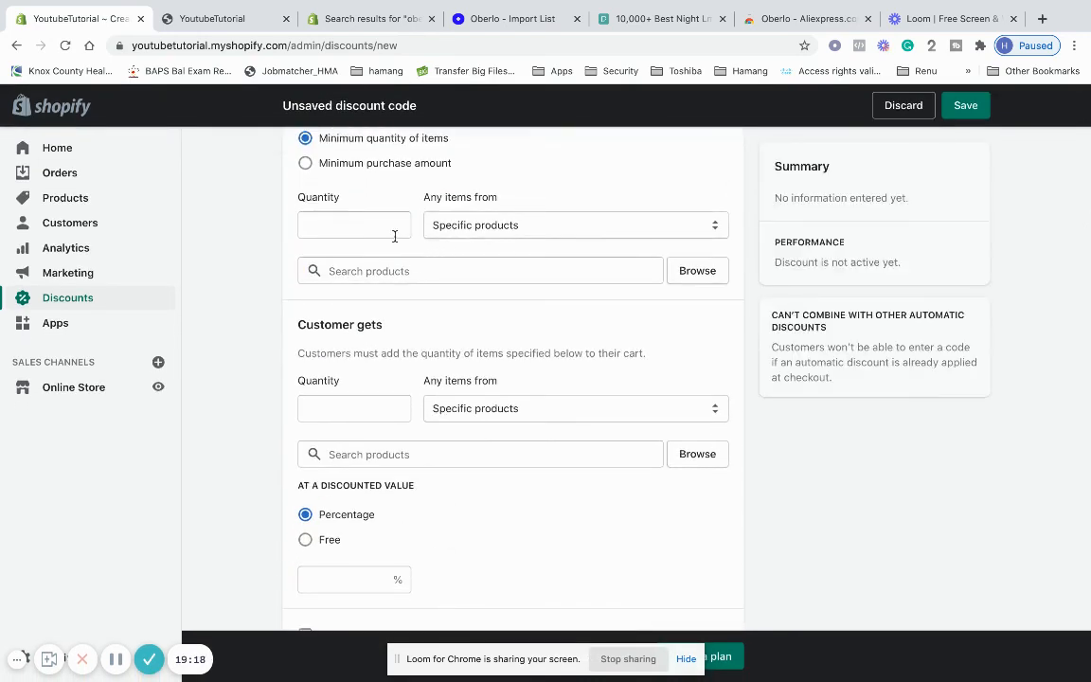
{"action": "scroll", "coordinate": [426, 412], "scroll_direction": "down", "scroll_amount": 5}
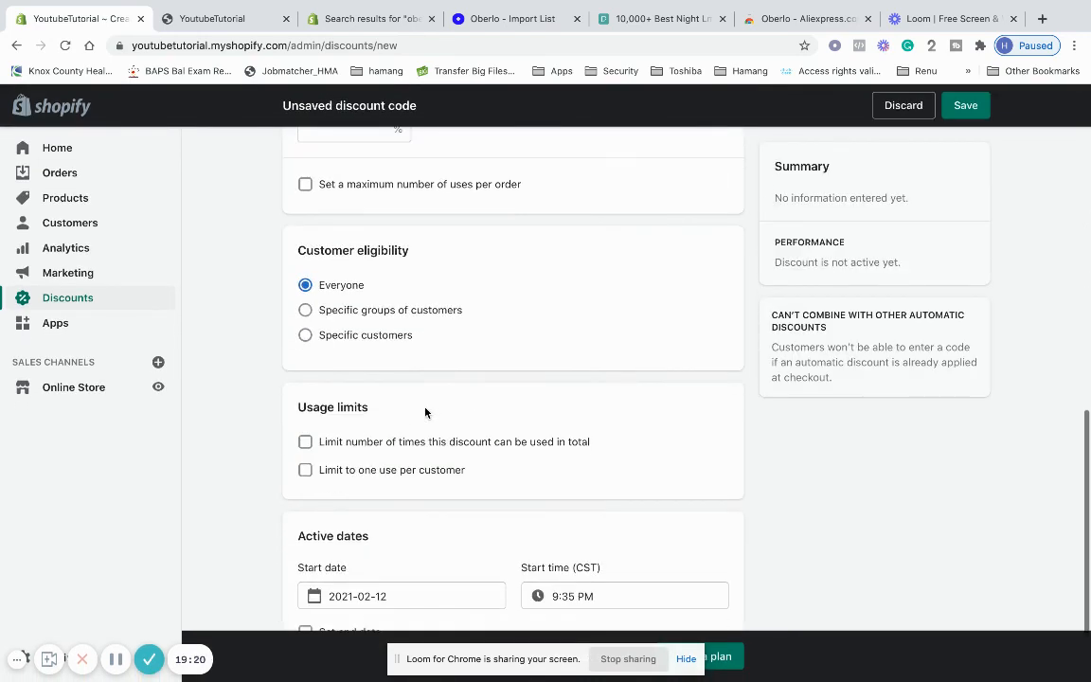
{"action": "scroll", "coordinate": [426, 412], "scroll_direction": "down", "scroll_amount": 1}
{"action": "scroll", "coordinate": [425, 412], "scroll_direction": "up", "scroll_amount": 6}
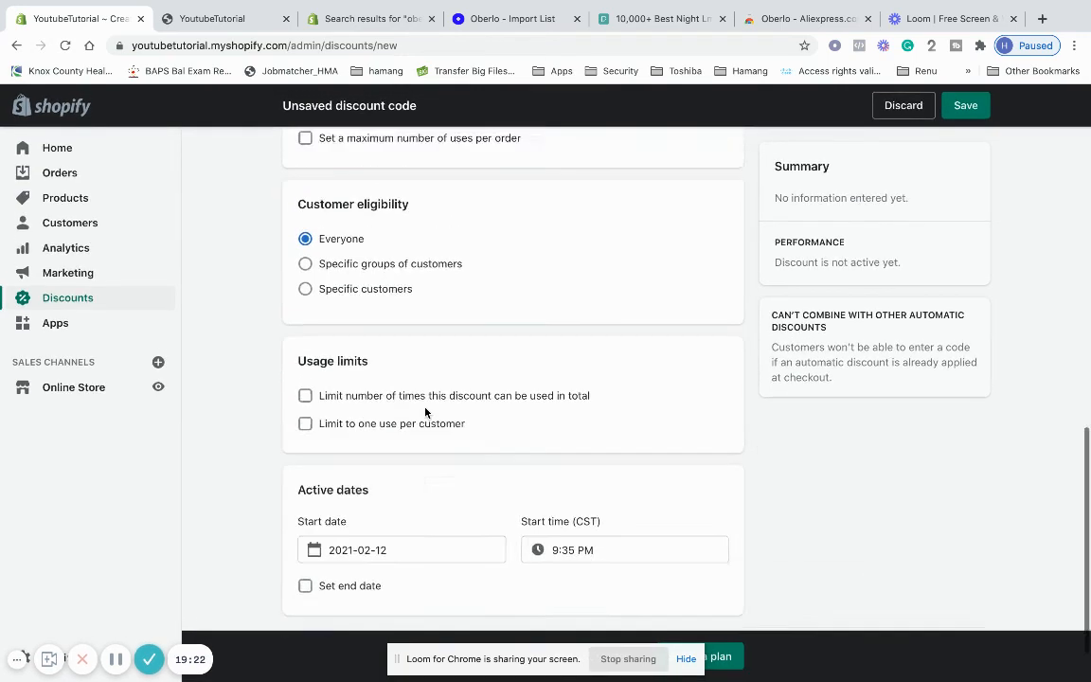
{"action": "left_click", "coordinate": [294, 152]}
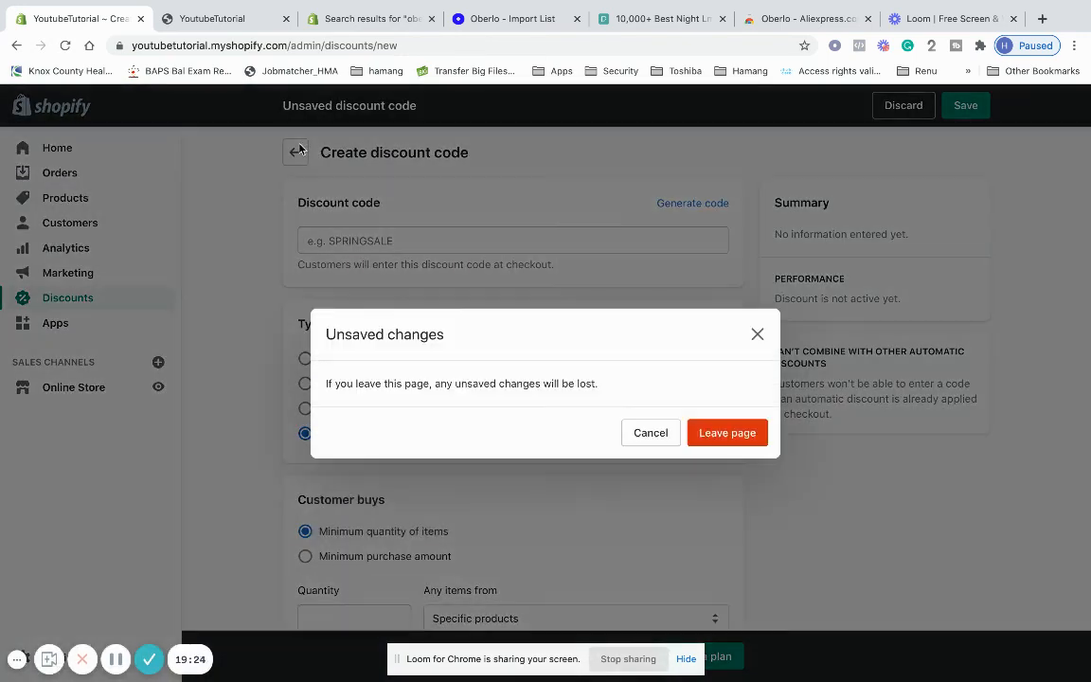
{"action": "left_click", "coordinate": [730, 432]}
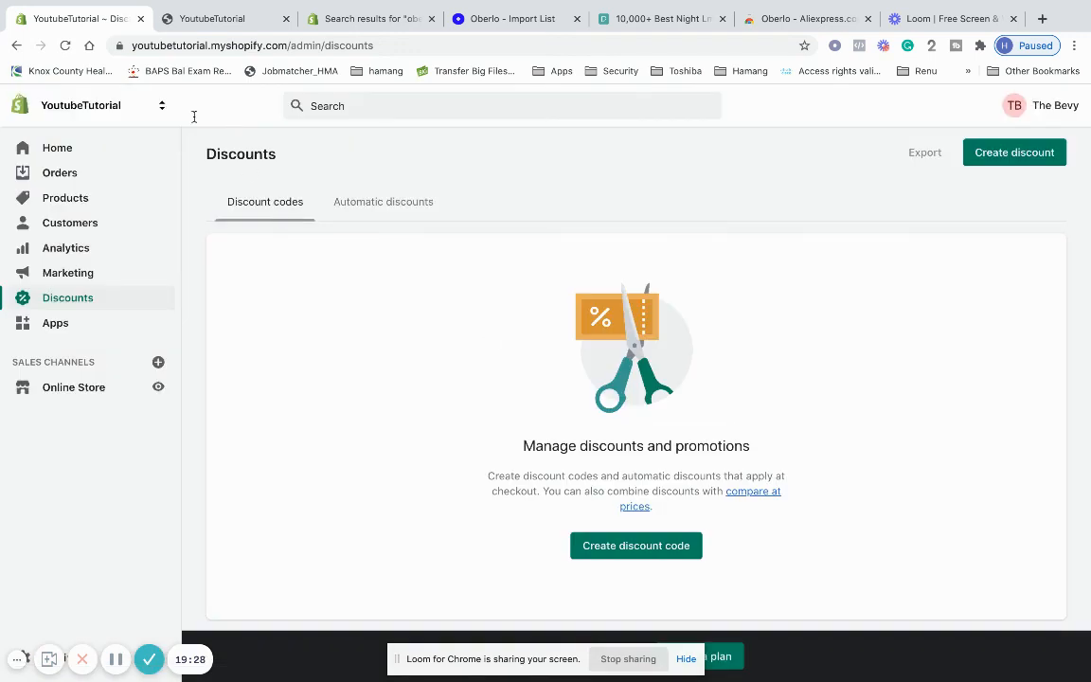
Return to the Home dashboard and review the 14-day trial notice and setup guide cards
{"action": "left_click", "coordinate": [91, 147]}
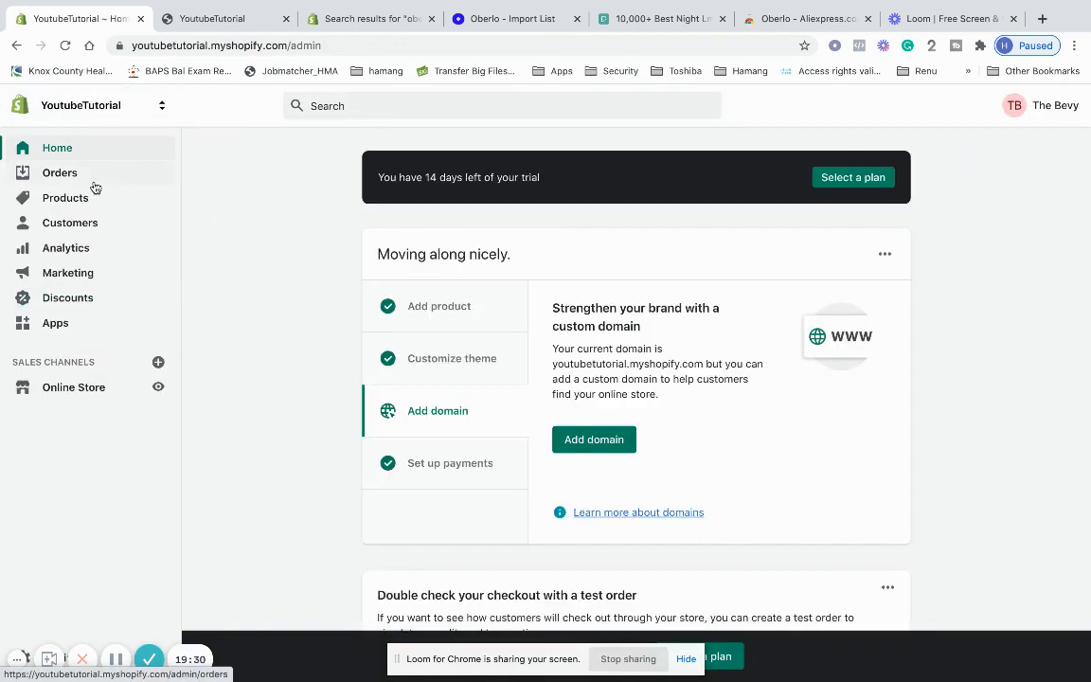
{"action": "scroll", "coordinate": [405, 493], "scroll_direction": "down", "scroll_amount": 5}
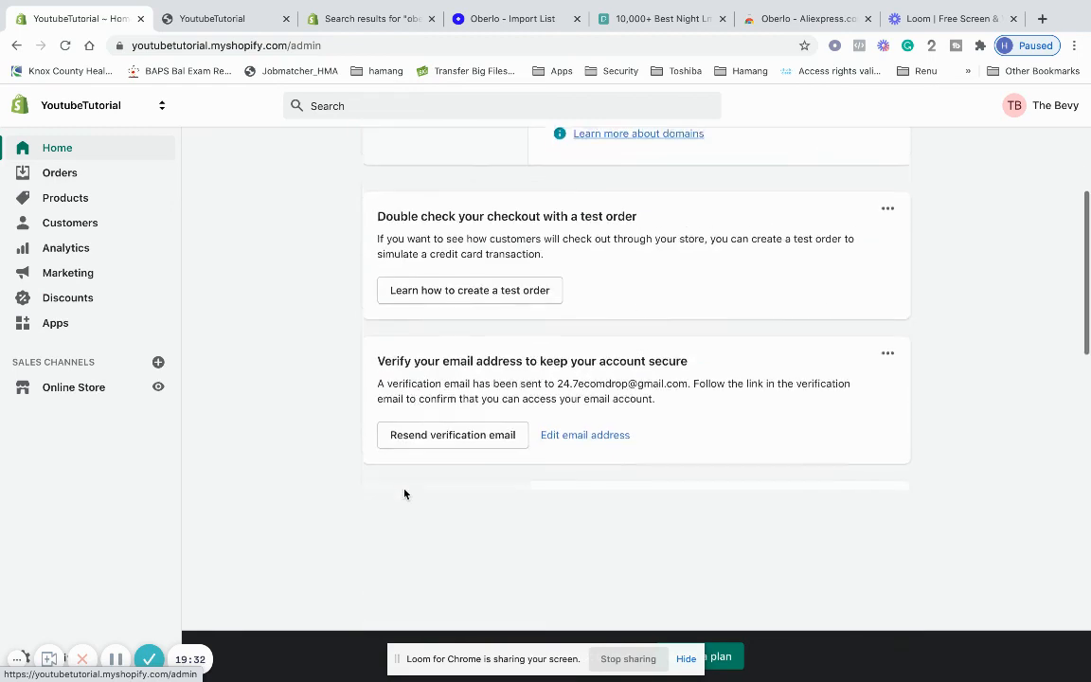
{"action": "scroll", "coordinate": [379, 501], "scroll_direction": "up", "scroll_amount": 5}
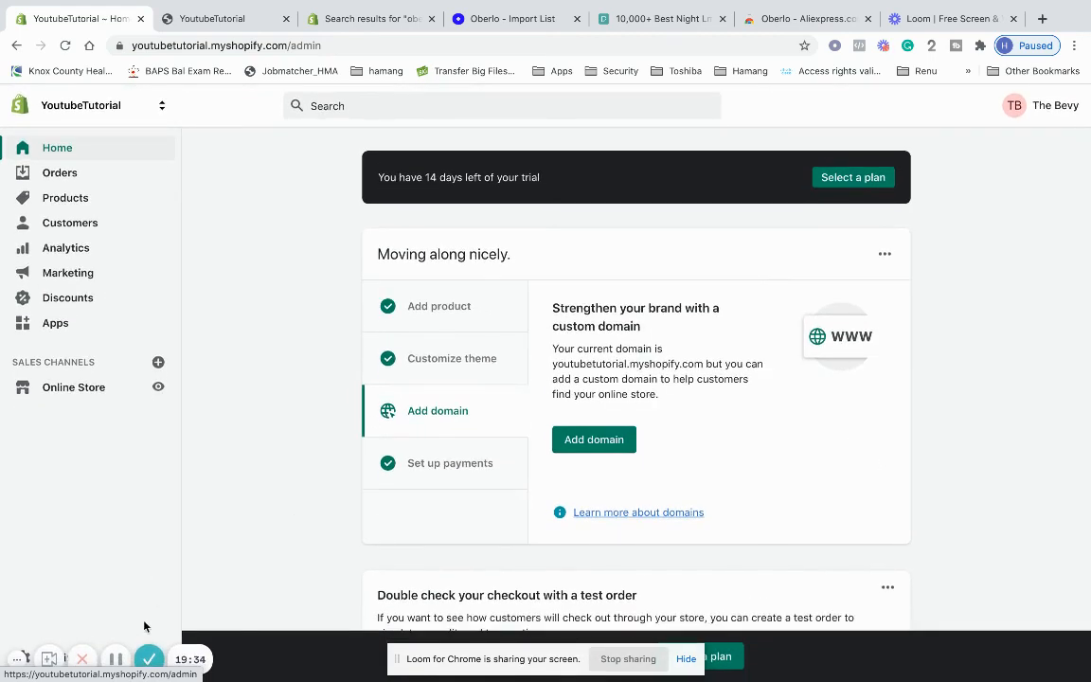